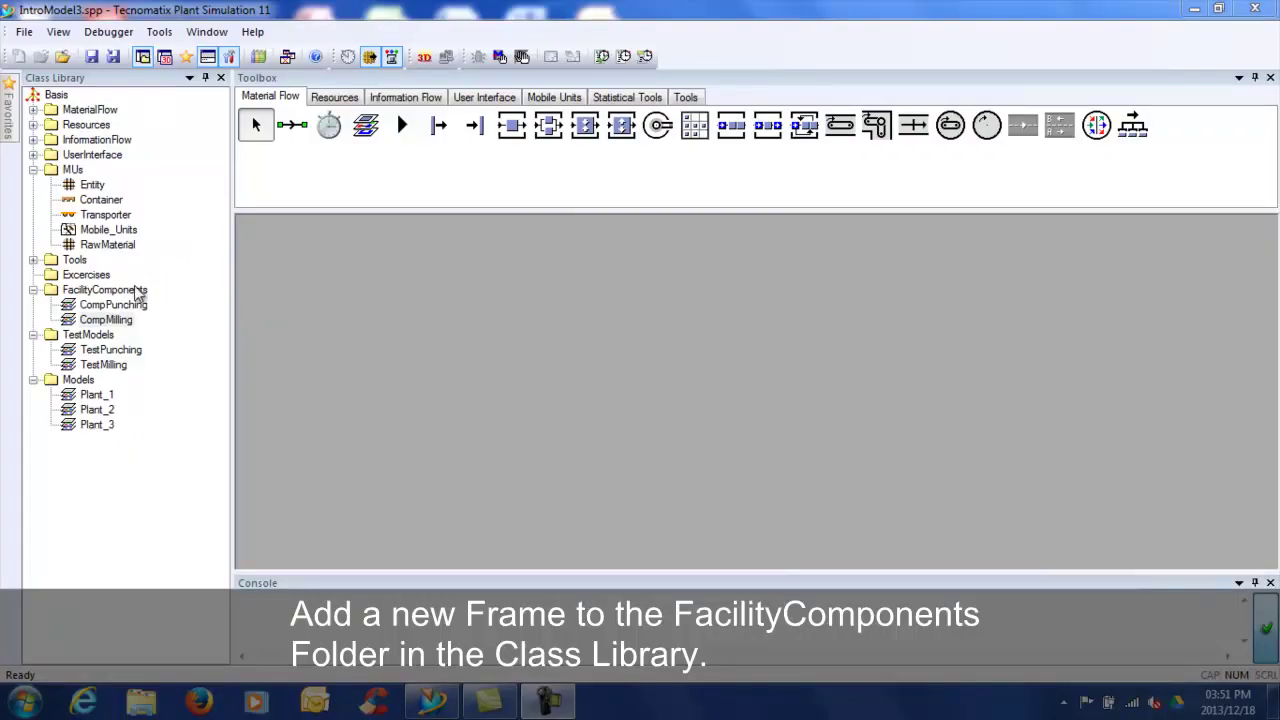
Create a new frame in the FacilityComponents folder and open it maximized in the workspace
left_click(134, 291)
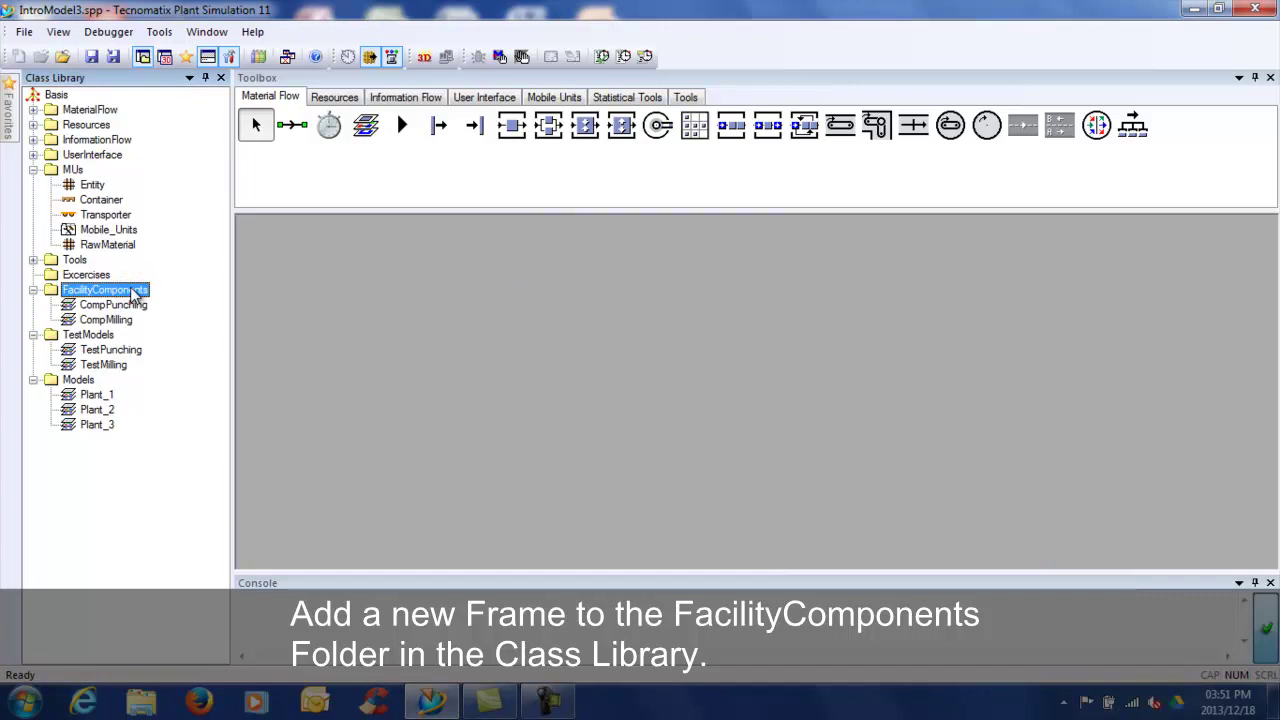
right_click(134, 293)
mouse_move(224, 305)
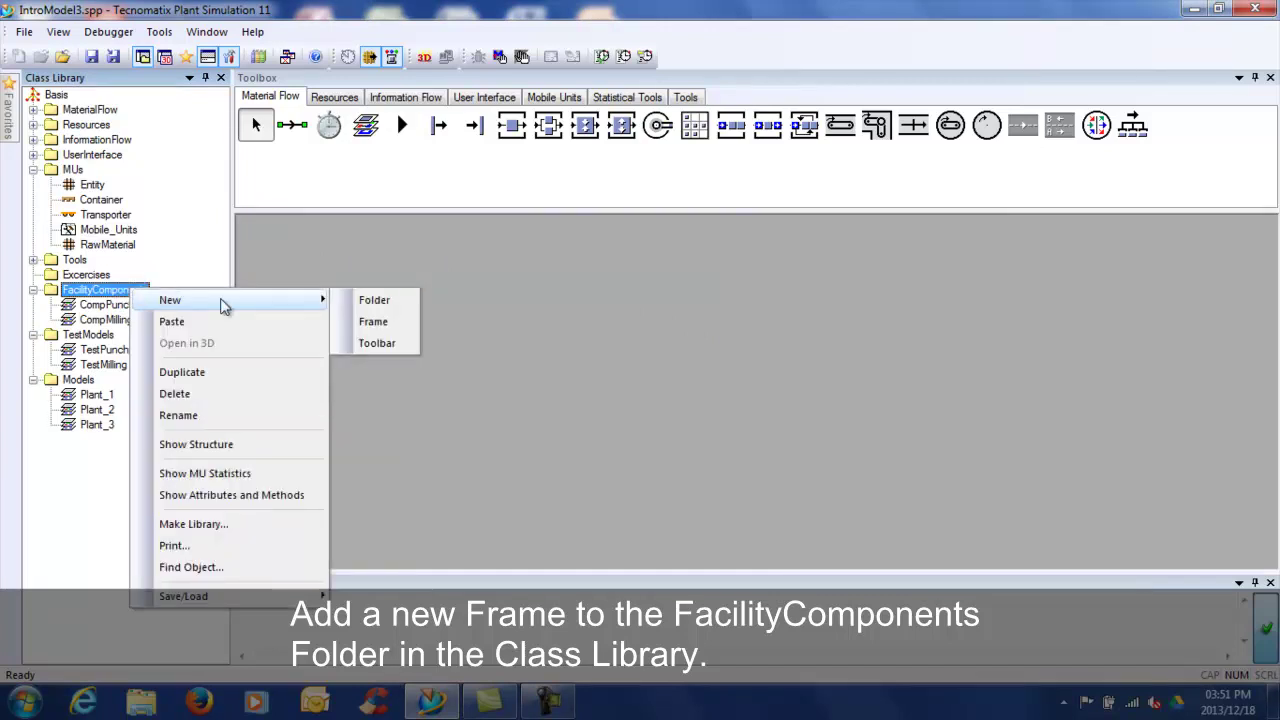
left_click(372, 322)
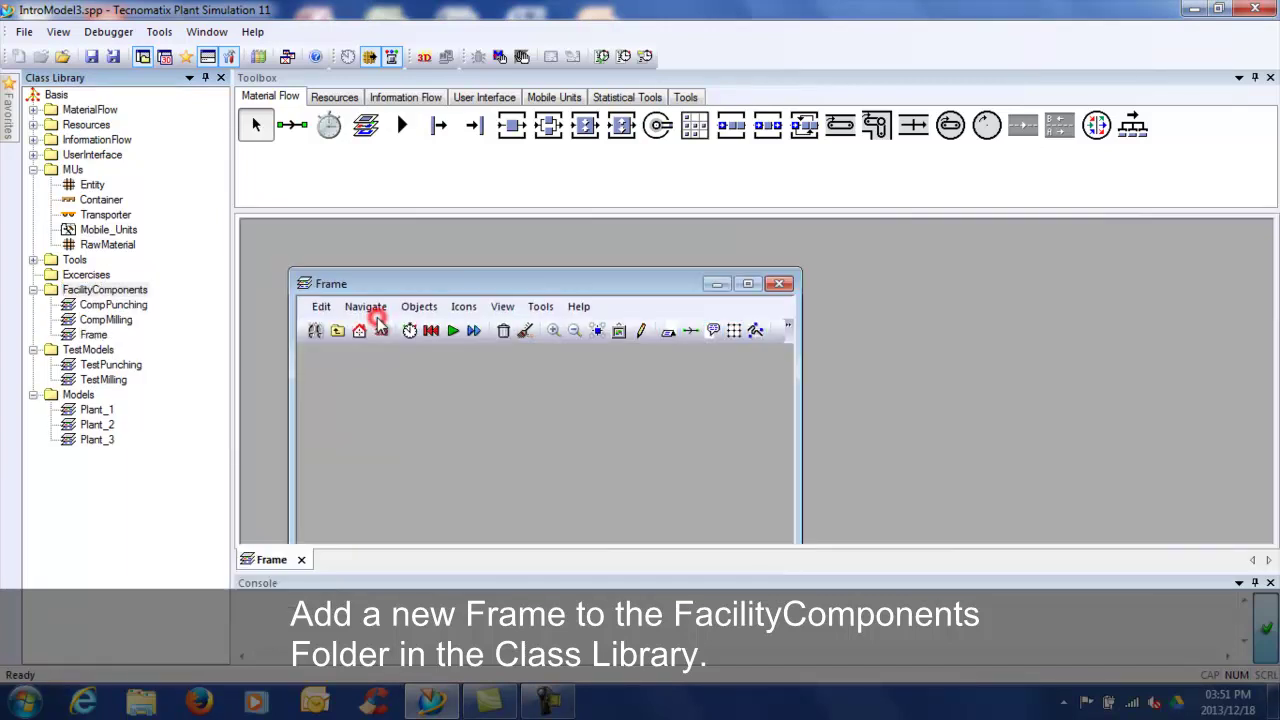
left_click(590, 428)
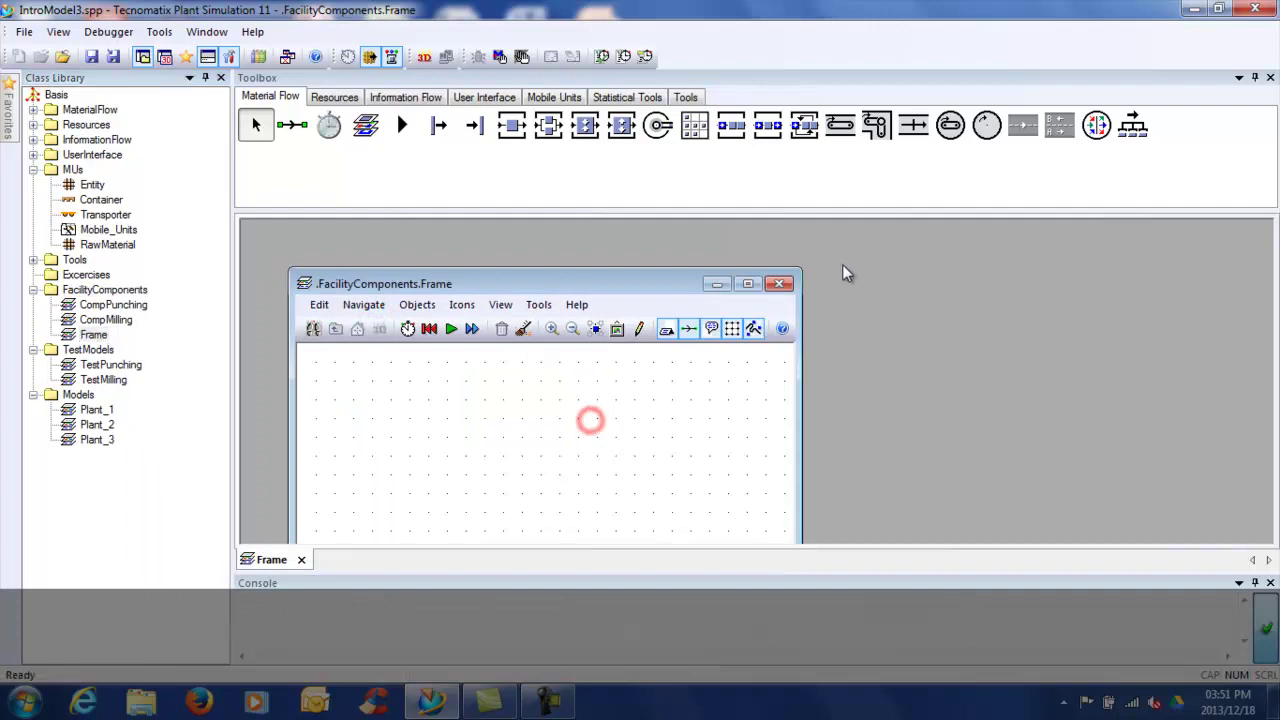
left_click(748, 284)
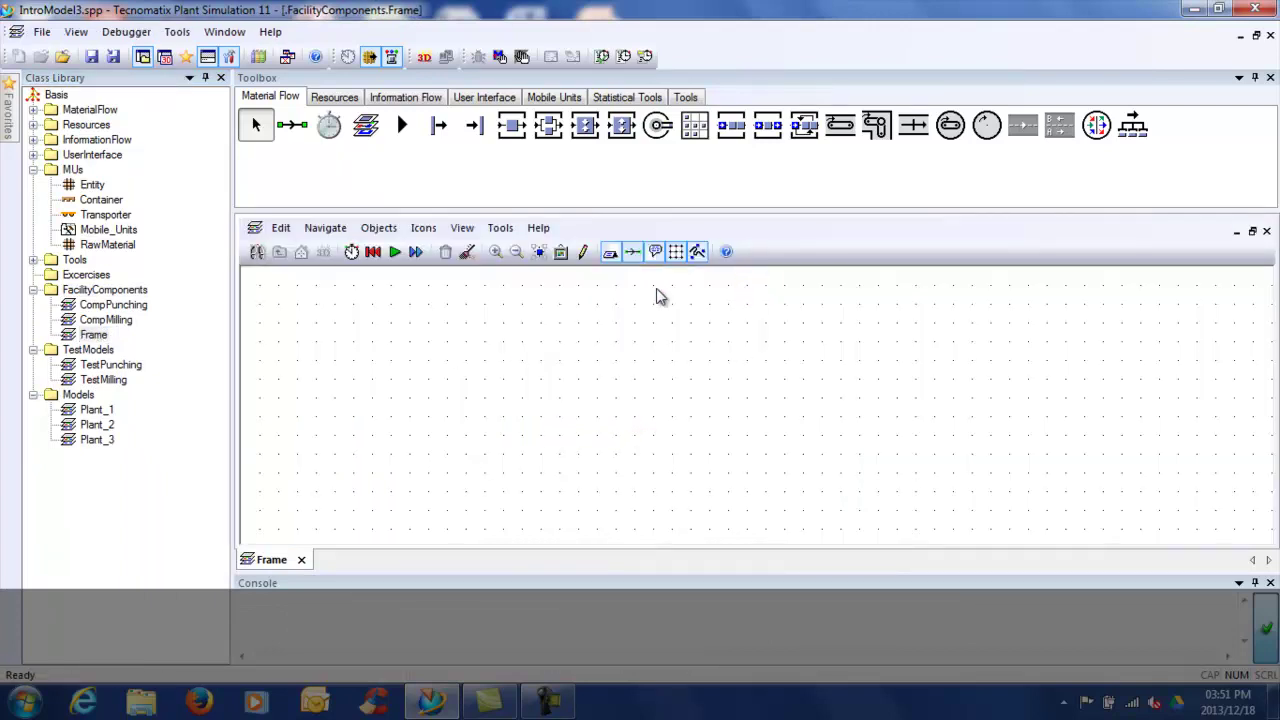
Rename the new Frame in the Class Library to CompPolishing
left_click(93, 335)
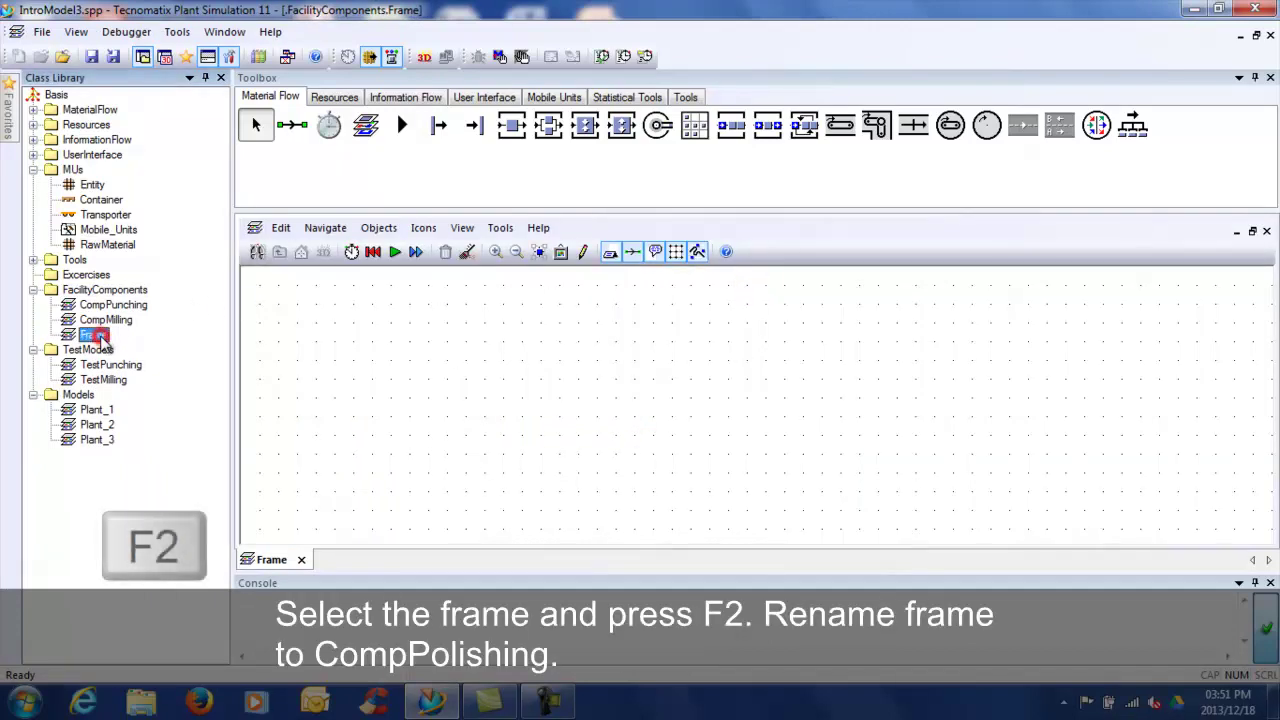
key("F2")
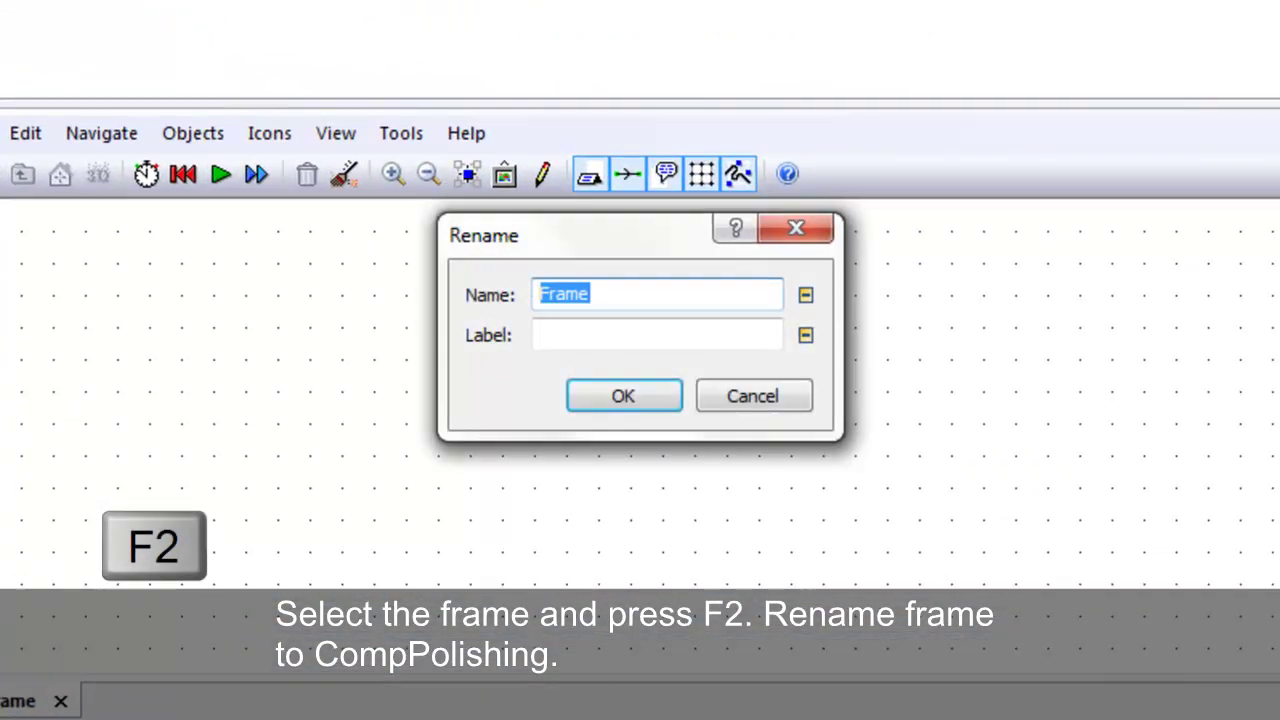
type("CompPolishing")
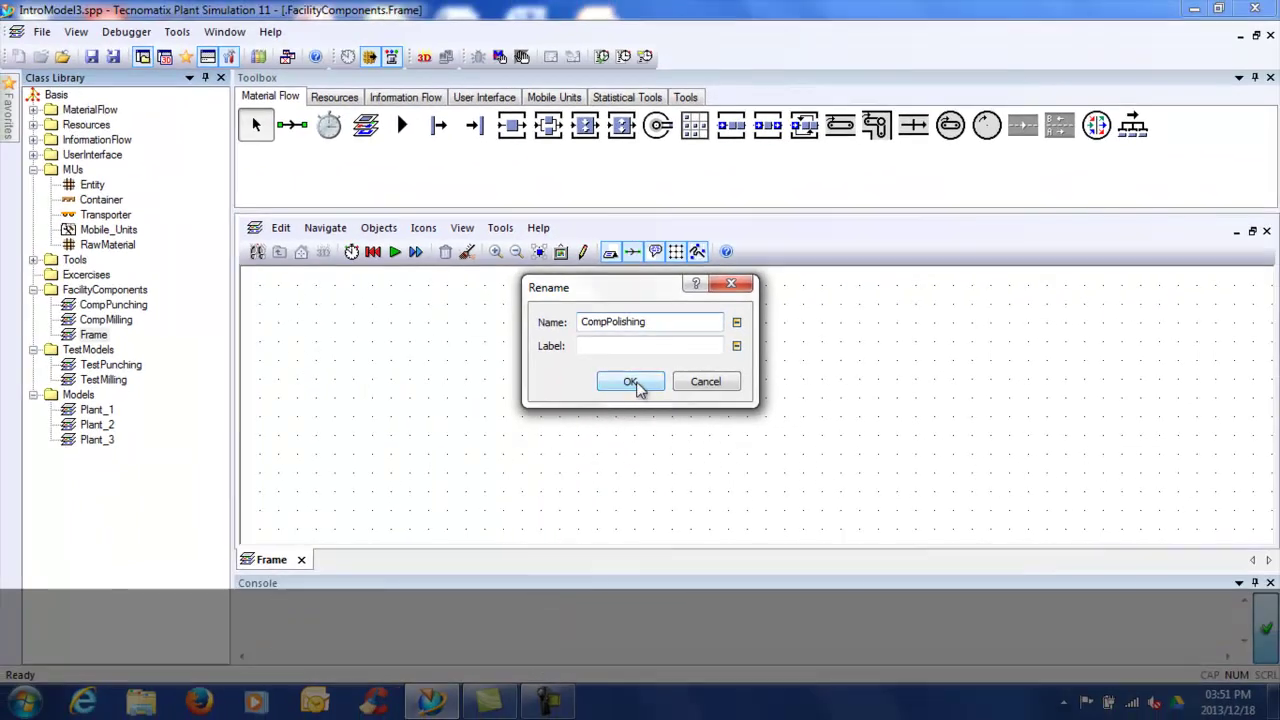
left_click(637, 384)
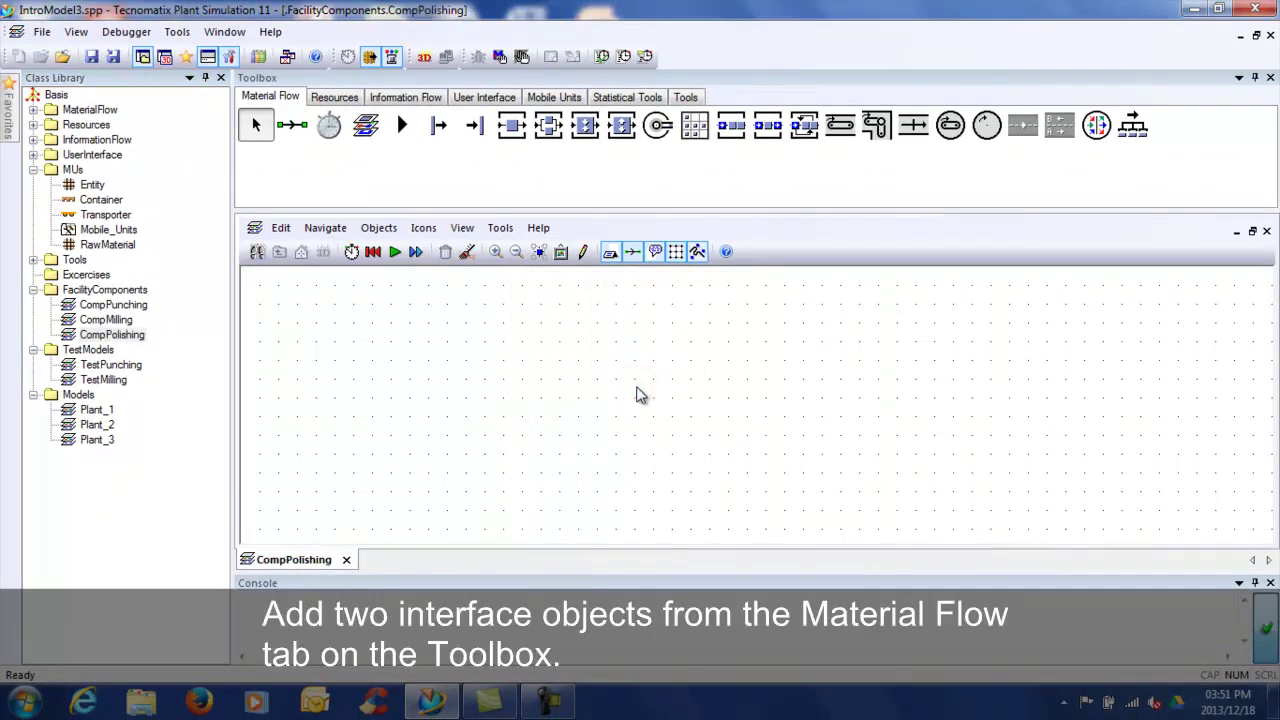
Place two Interface objects at the left and right ends of the frame
left_click(404, 128)
key("ctrl")
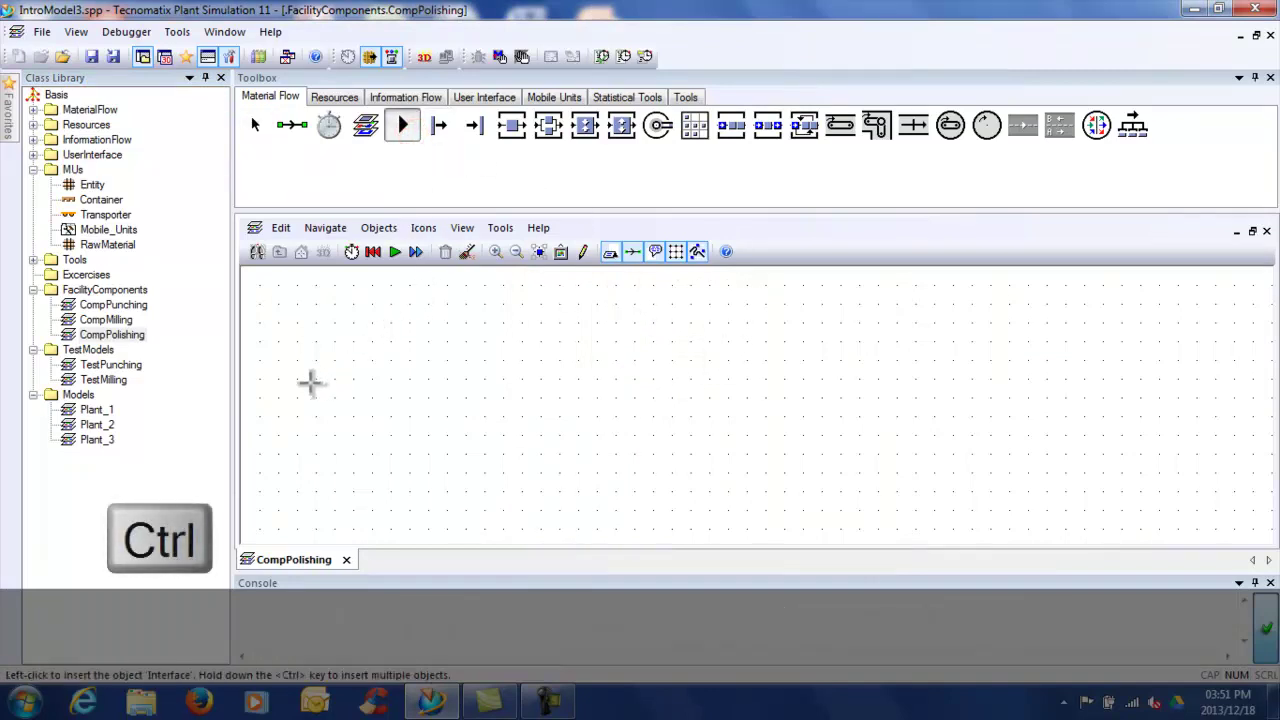
left_click(309, 381, "ctrl")
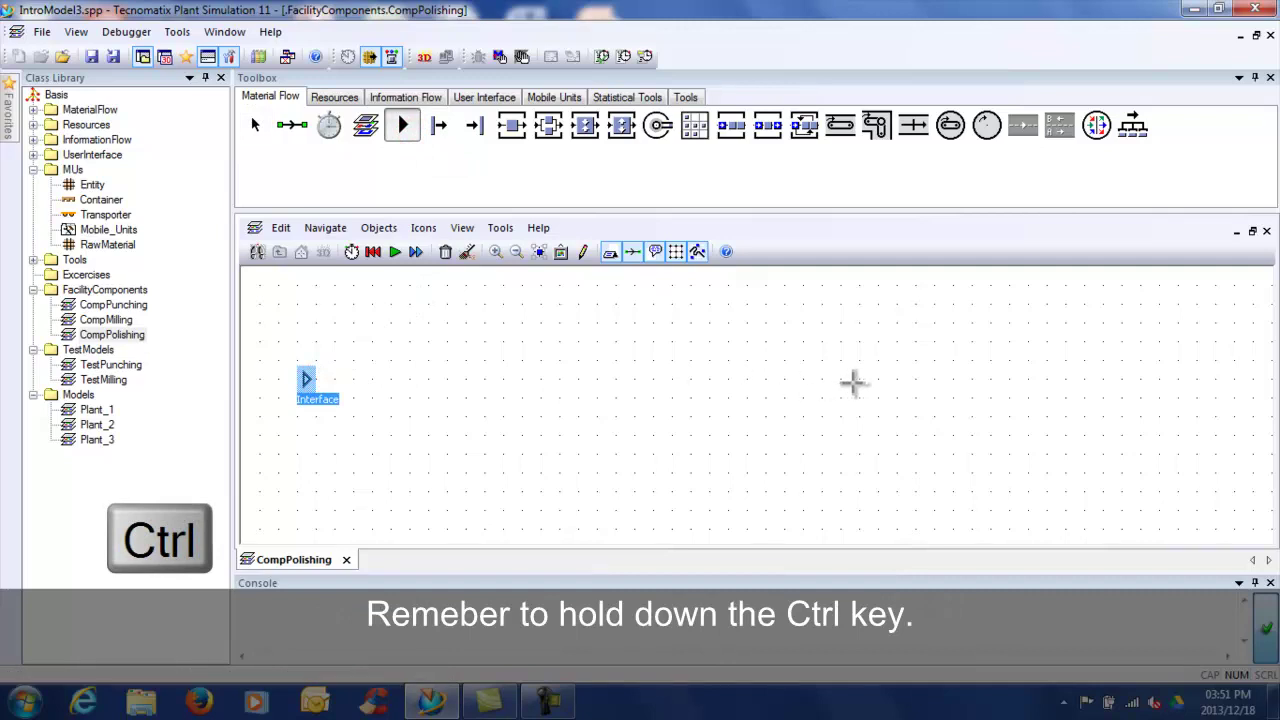
left_click(926, 381, "ctrl")
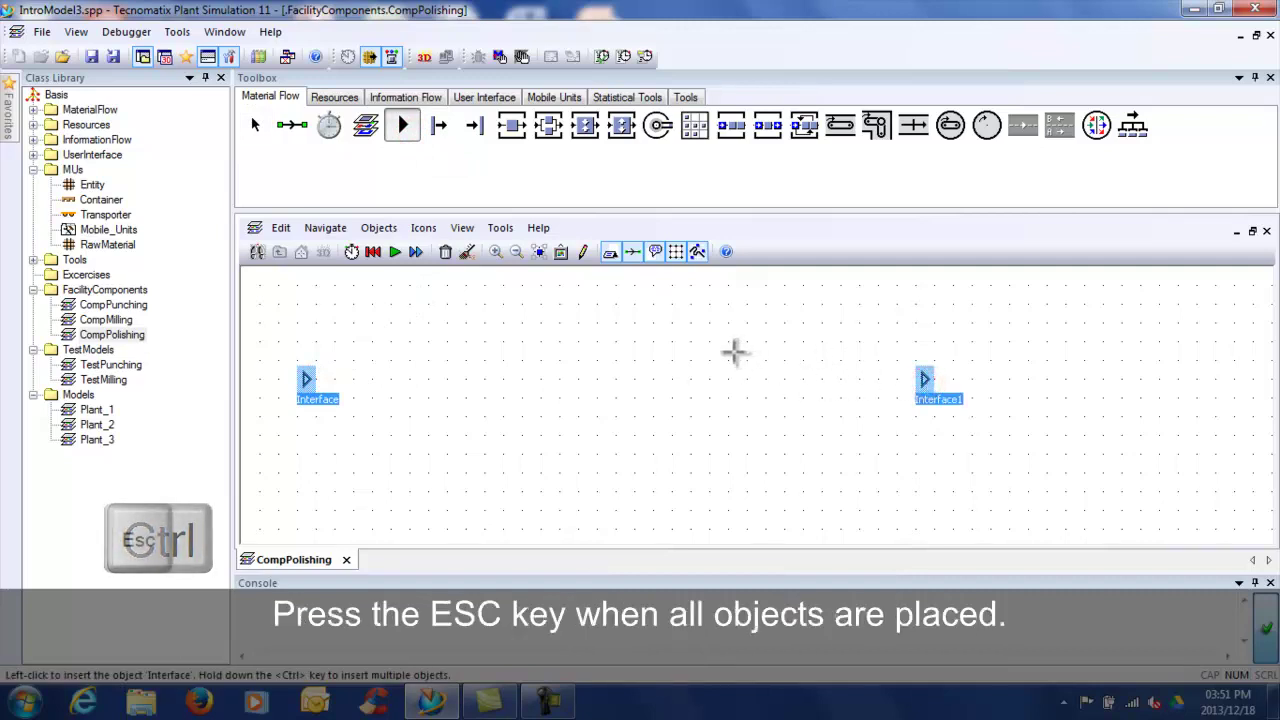
key("Escape")
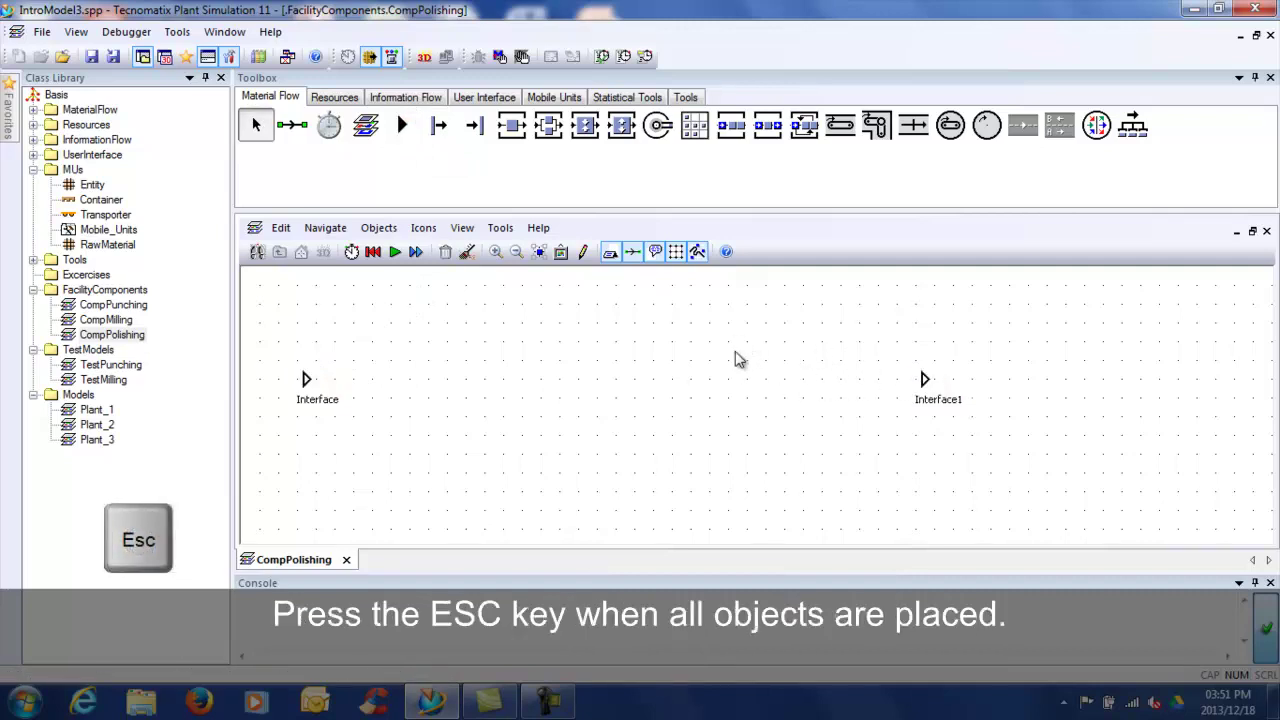
Add a Buffer and two PickAndPlace objects along the row between the interfaces
left_click(770, 133)
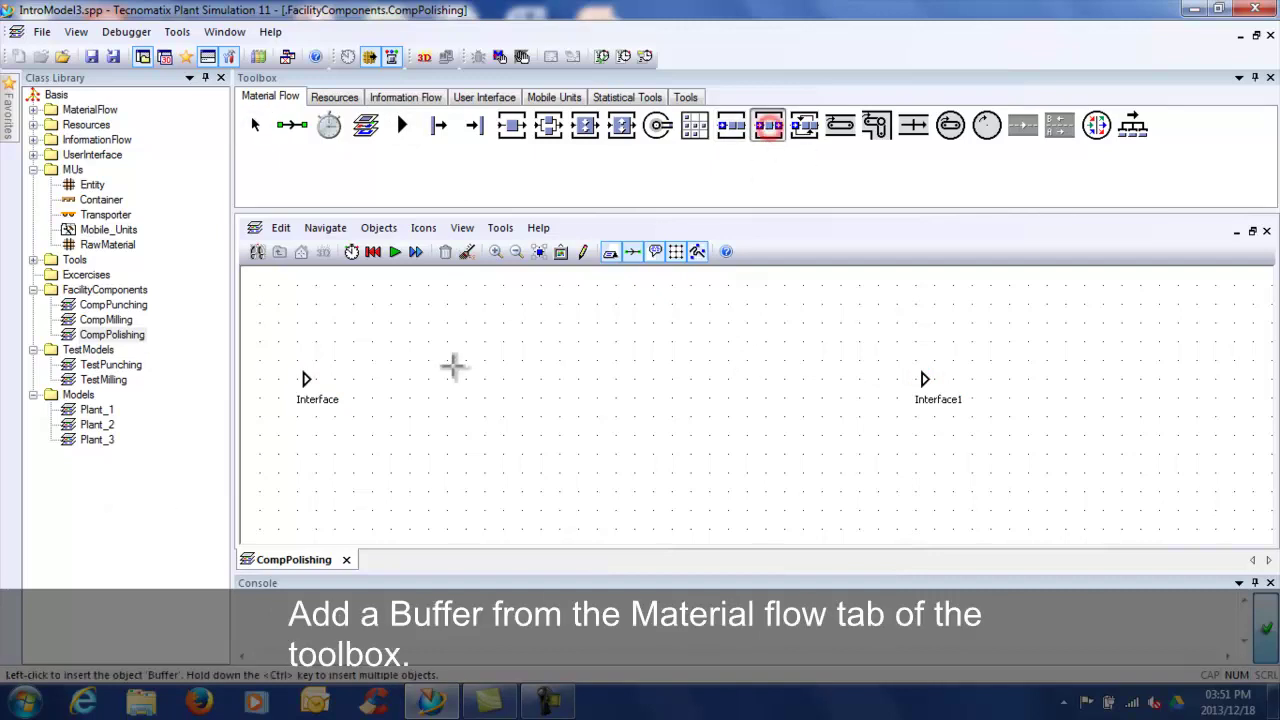
left_click(390, 378)
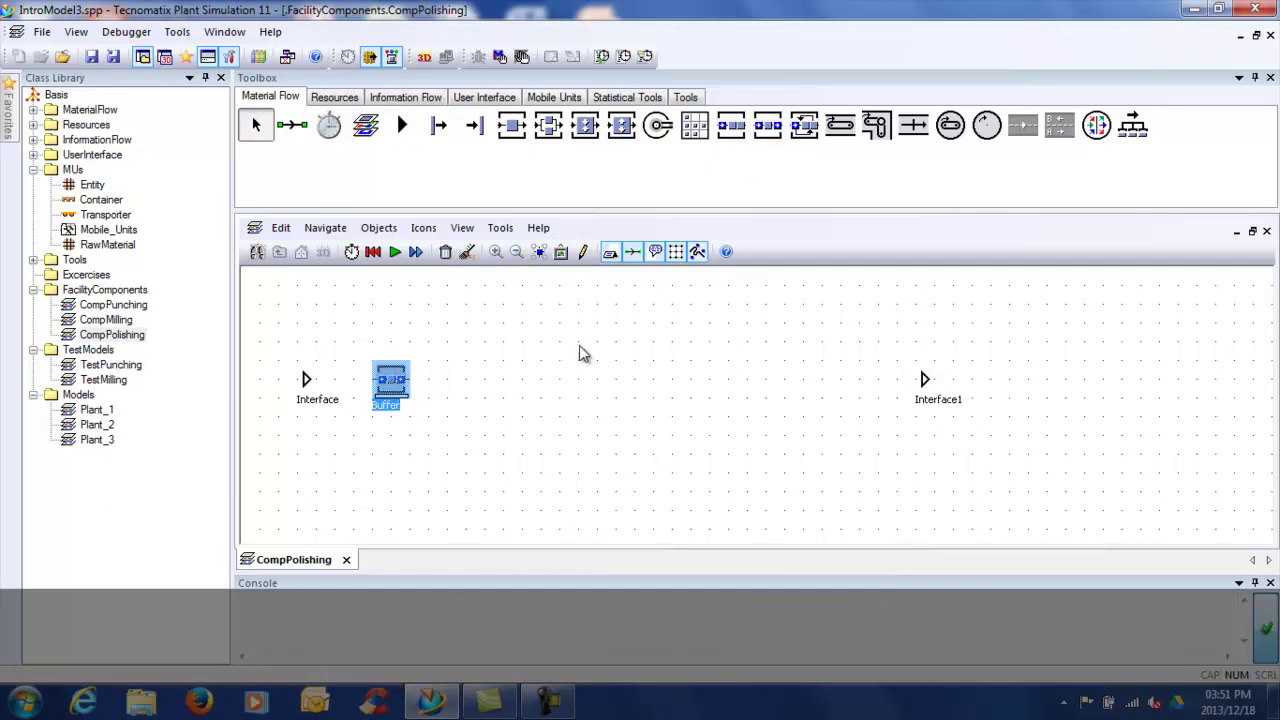
left_click(664, 135, "ctrl")
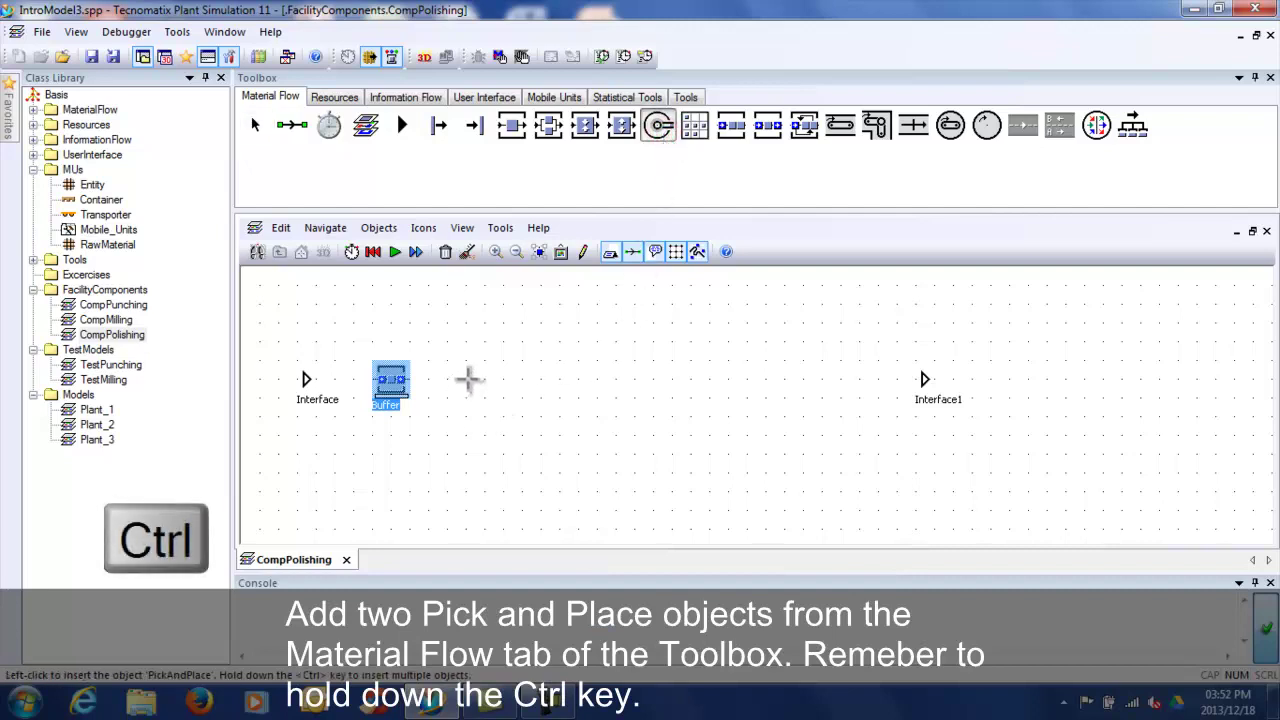
left_click(469, 378, "ctrl")
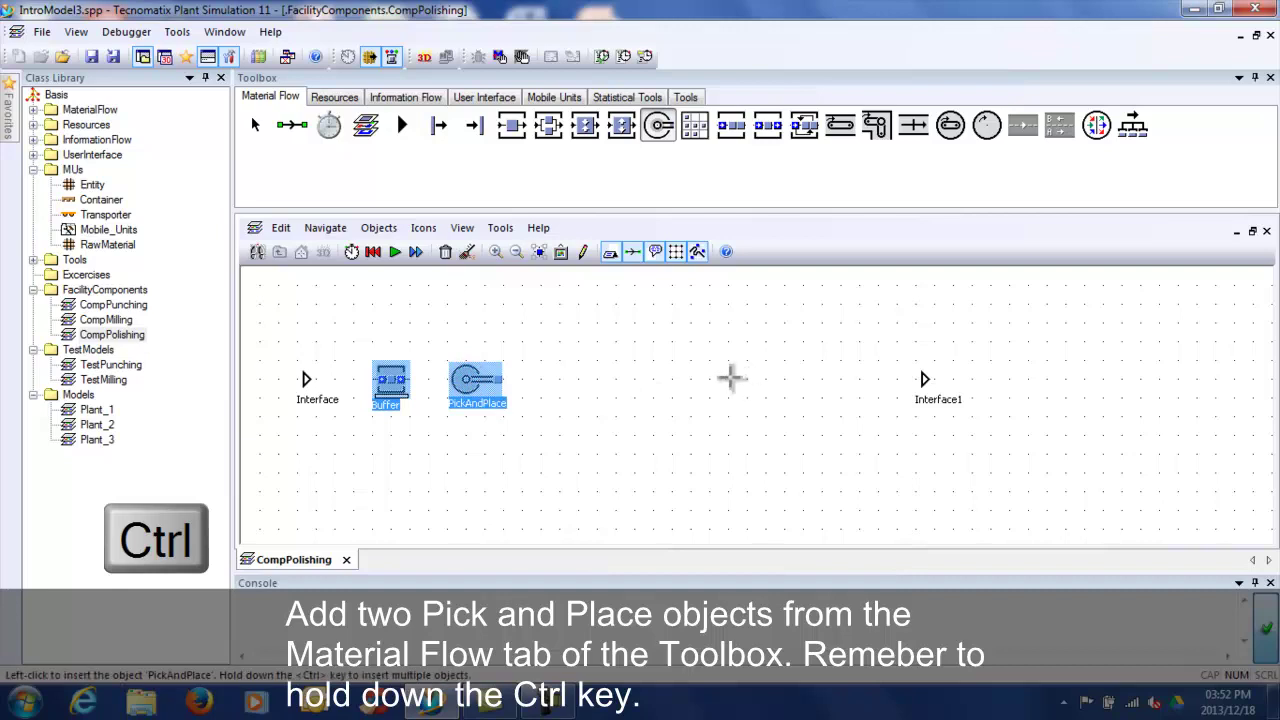
key("Escape")
left_click(724, 377, "ctrl")
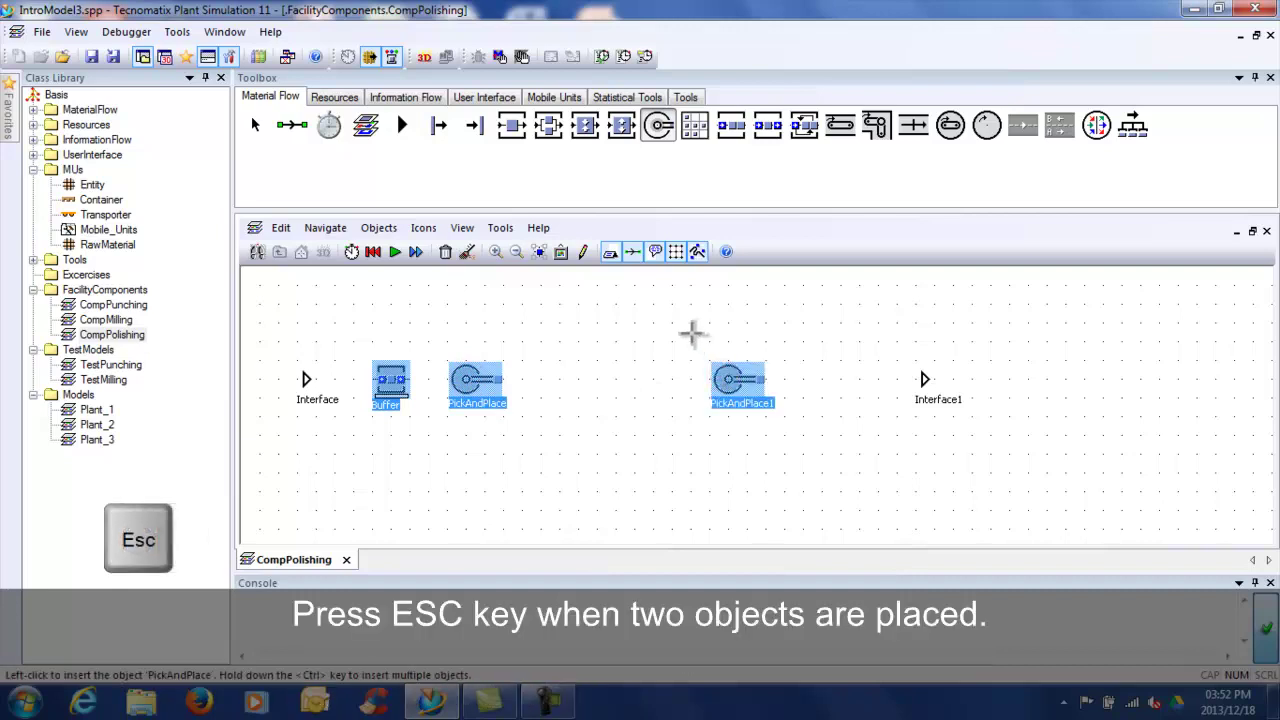
key("Escape")
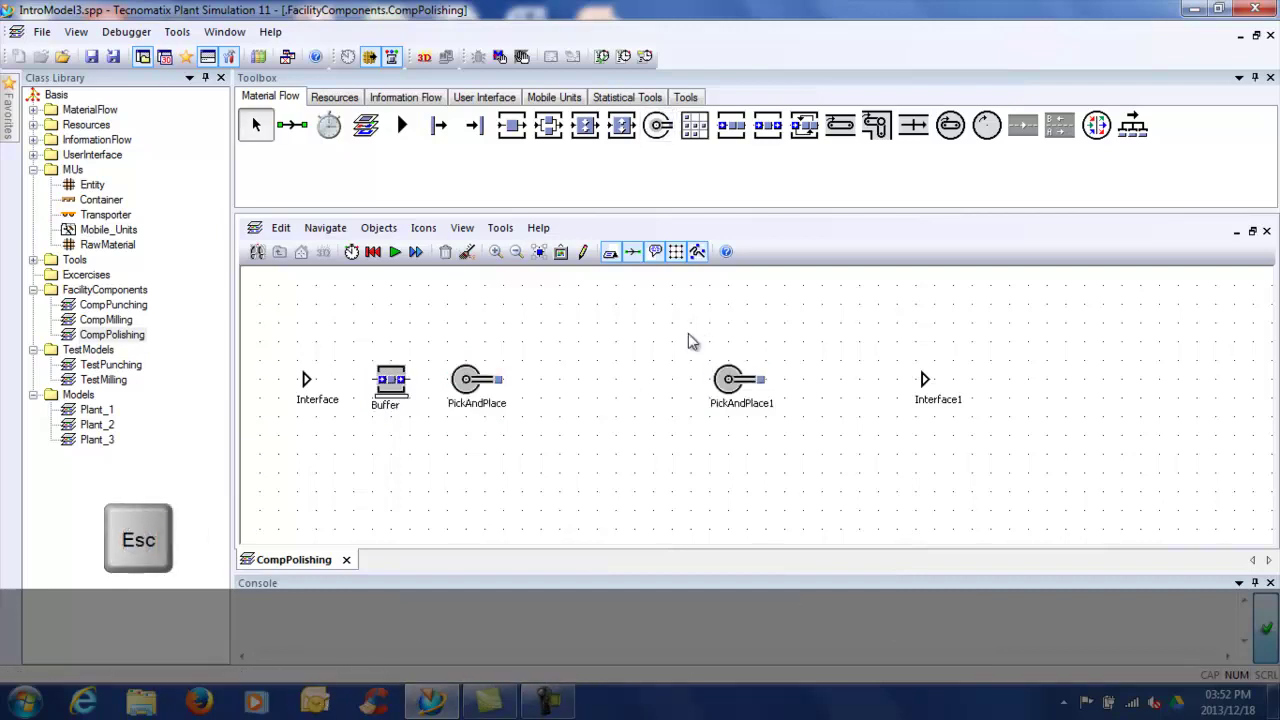
left_click(518, 122)
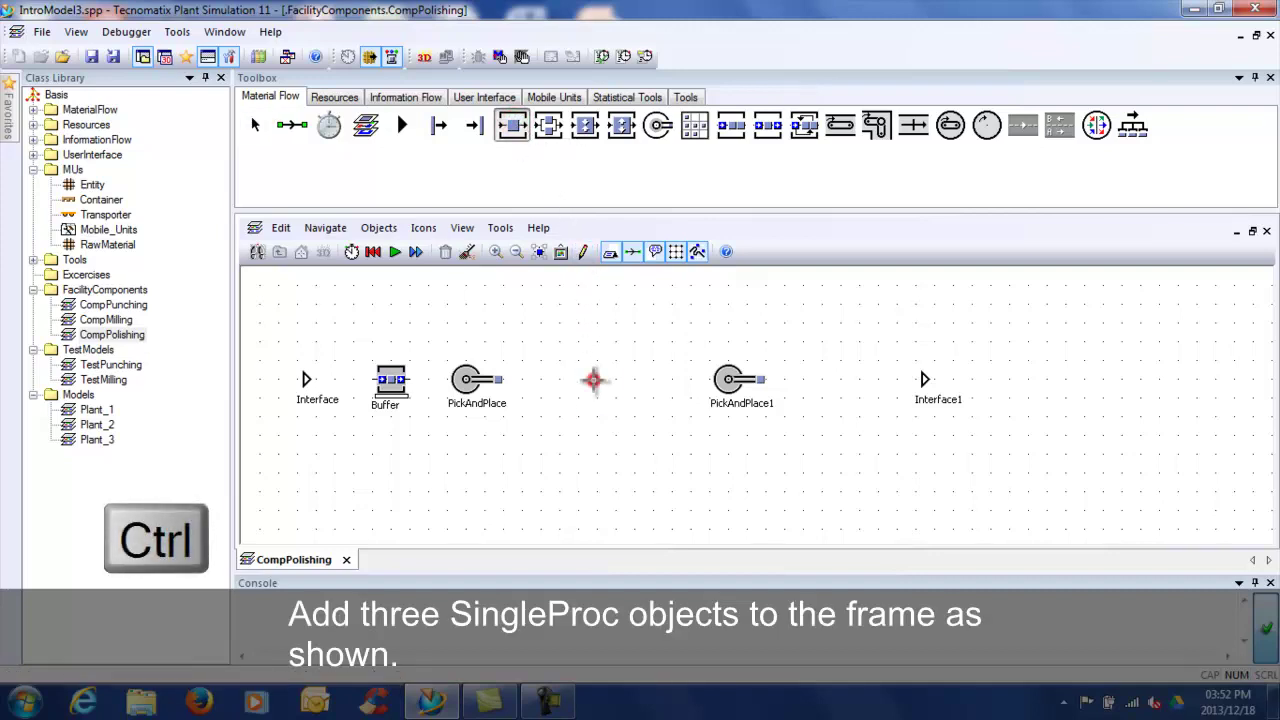
Place SingleProc and SingleProc1 in the row and SingleProc2 above it near the top
left_click(594, 379, "ctrl")
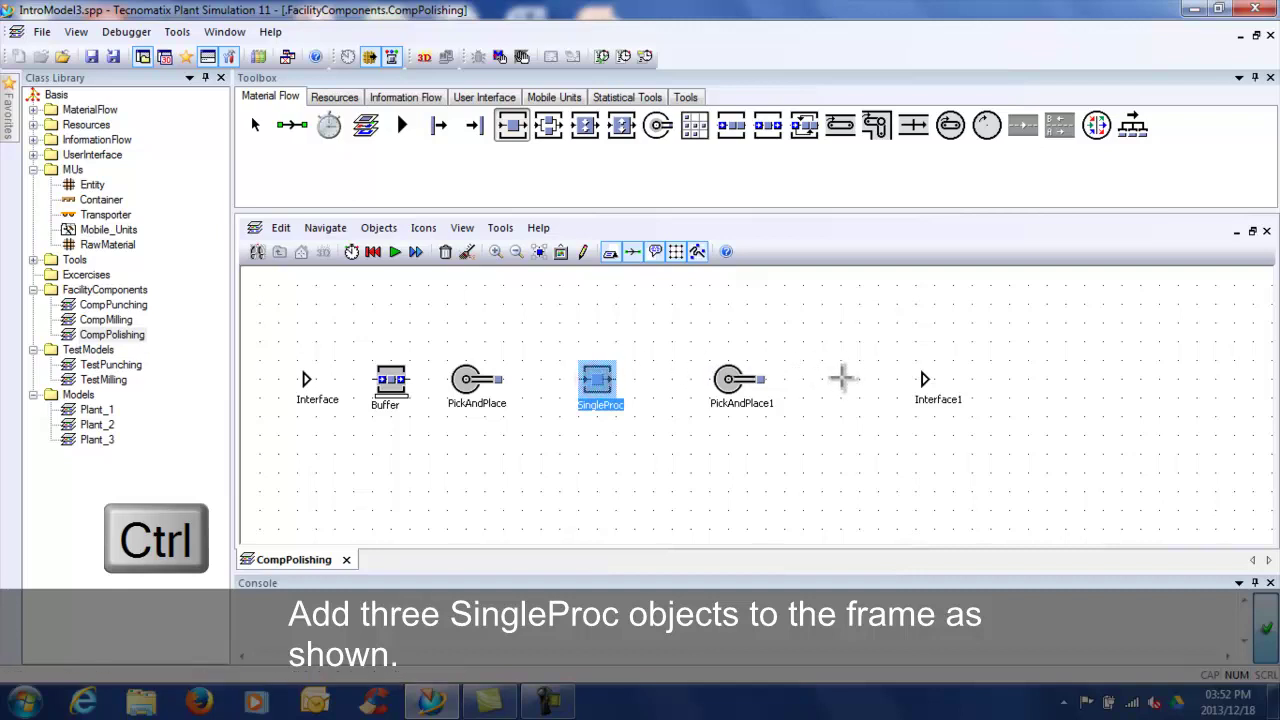
left_click(843, 379, "ctrl")
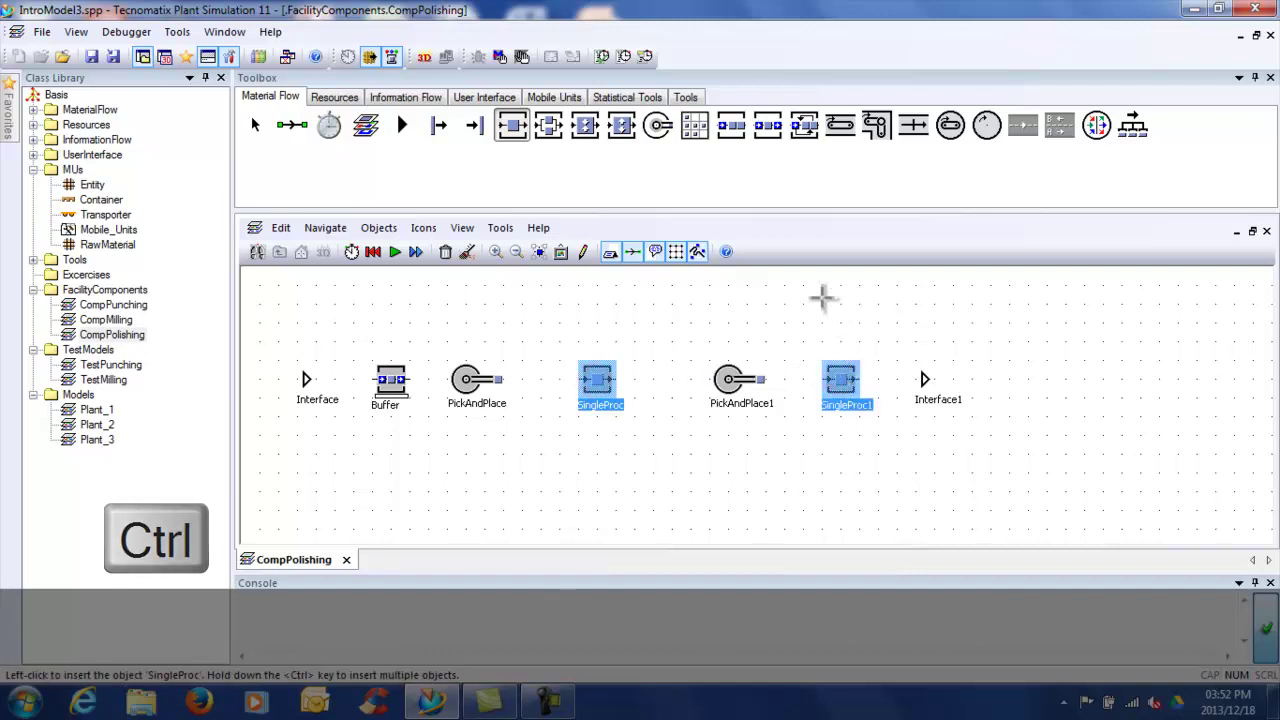
key("Escape")
left_click(822, 286)
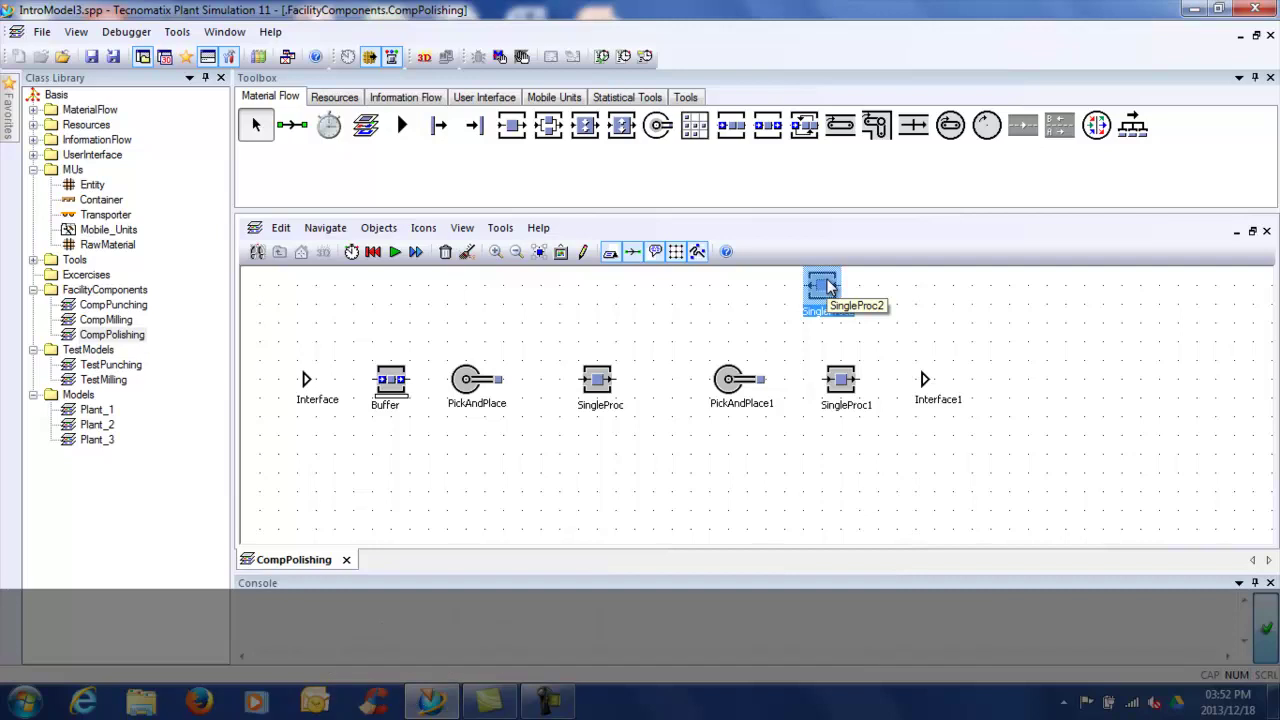
left_click(913, 295)
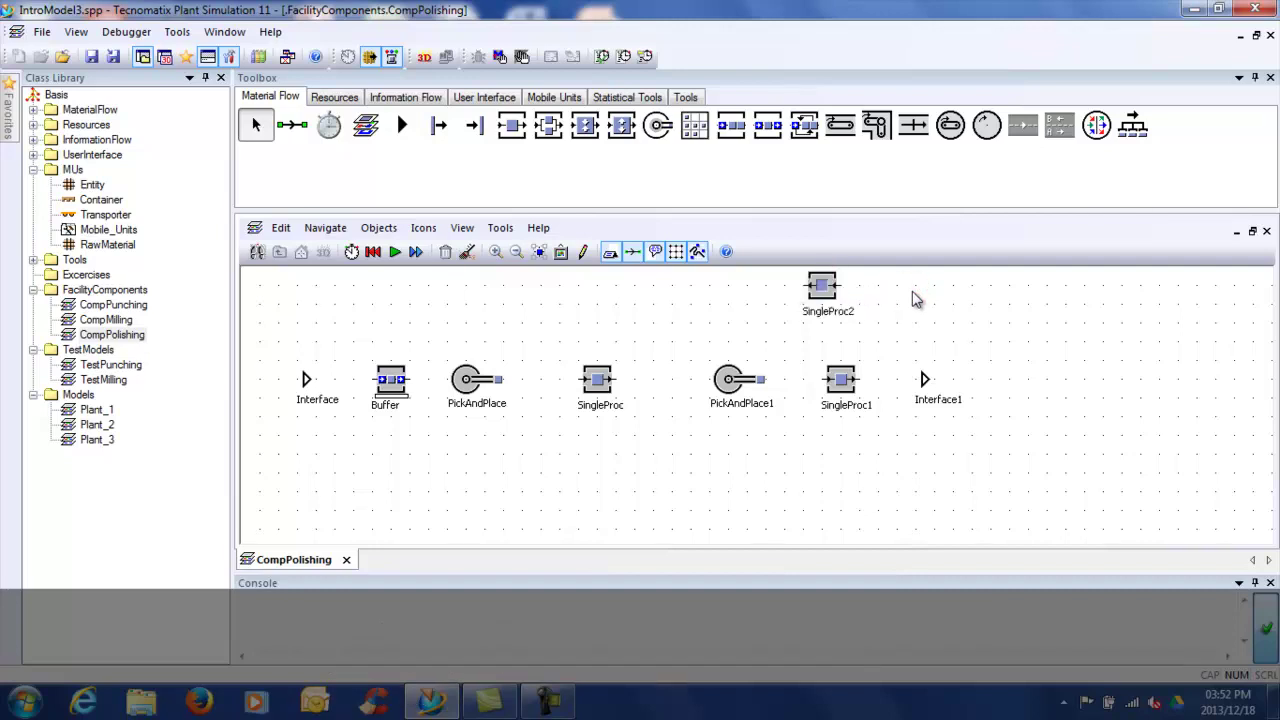
Rename the left interface to In and Interface1 to Out
double_click(306, 381)
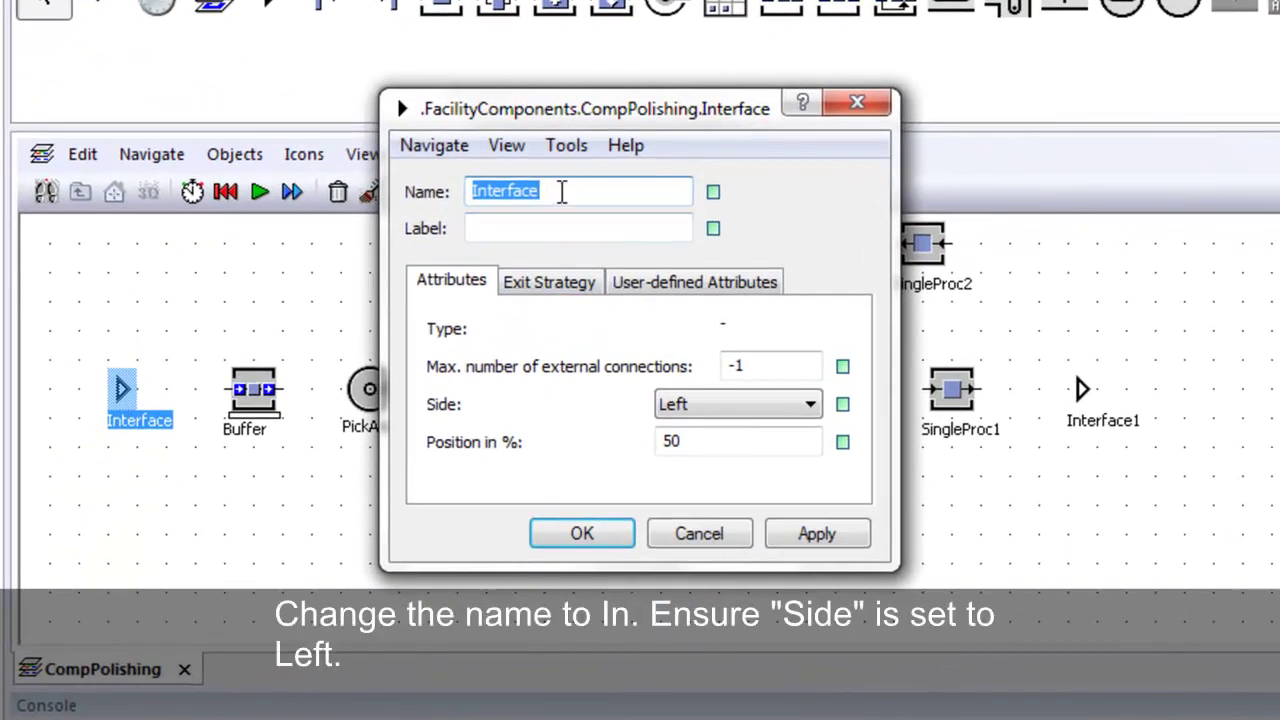
left_click(562, 192)
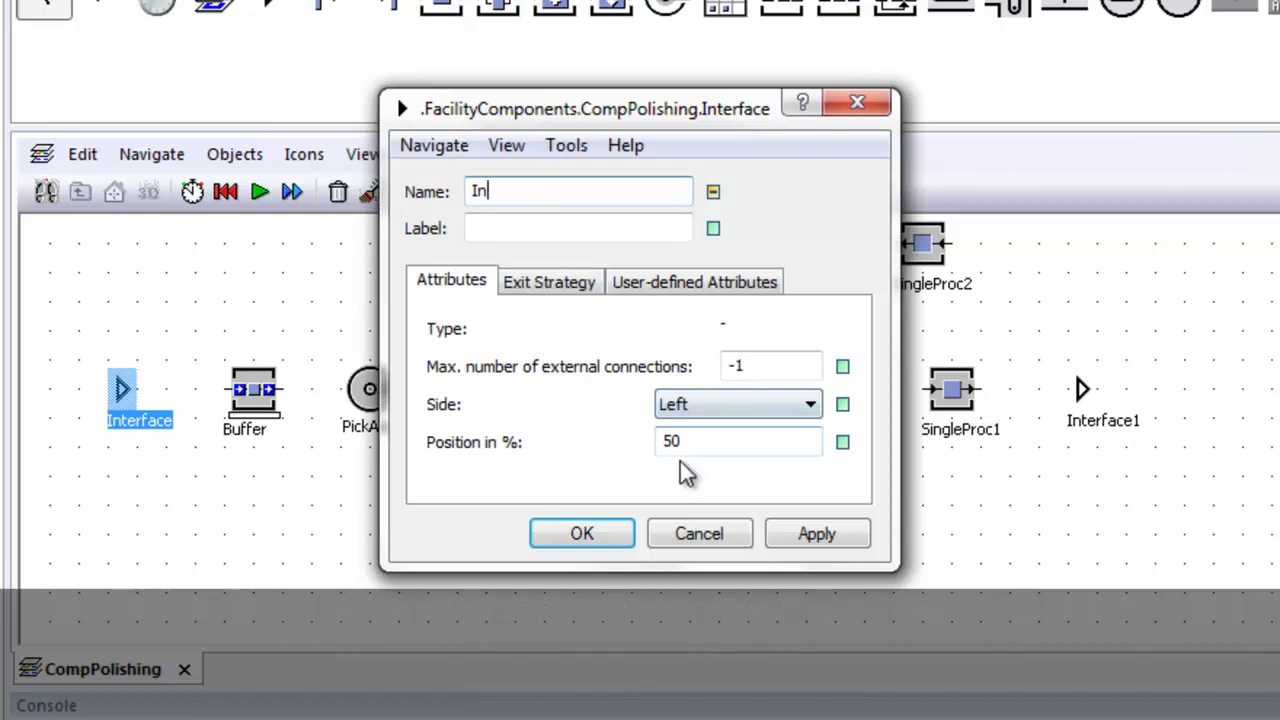
left_click(818, 536)
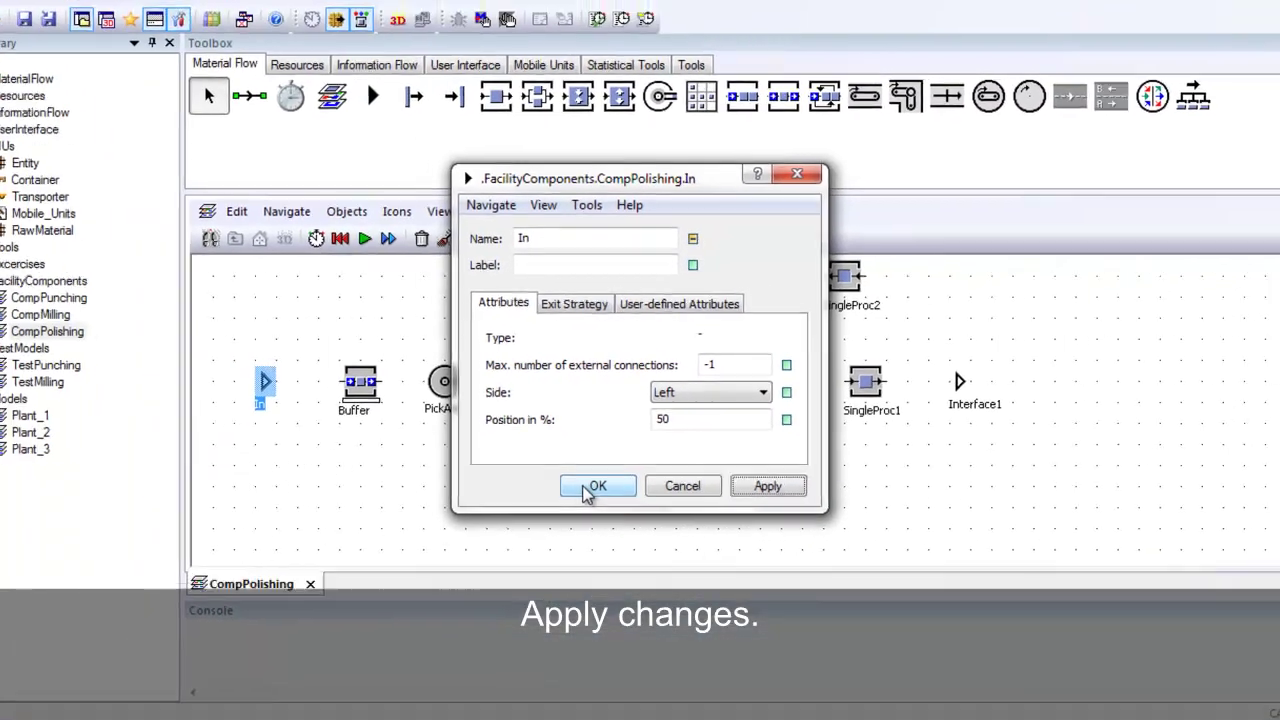
left_click(592, 487)
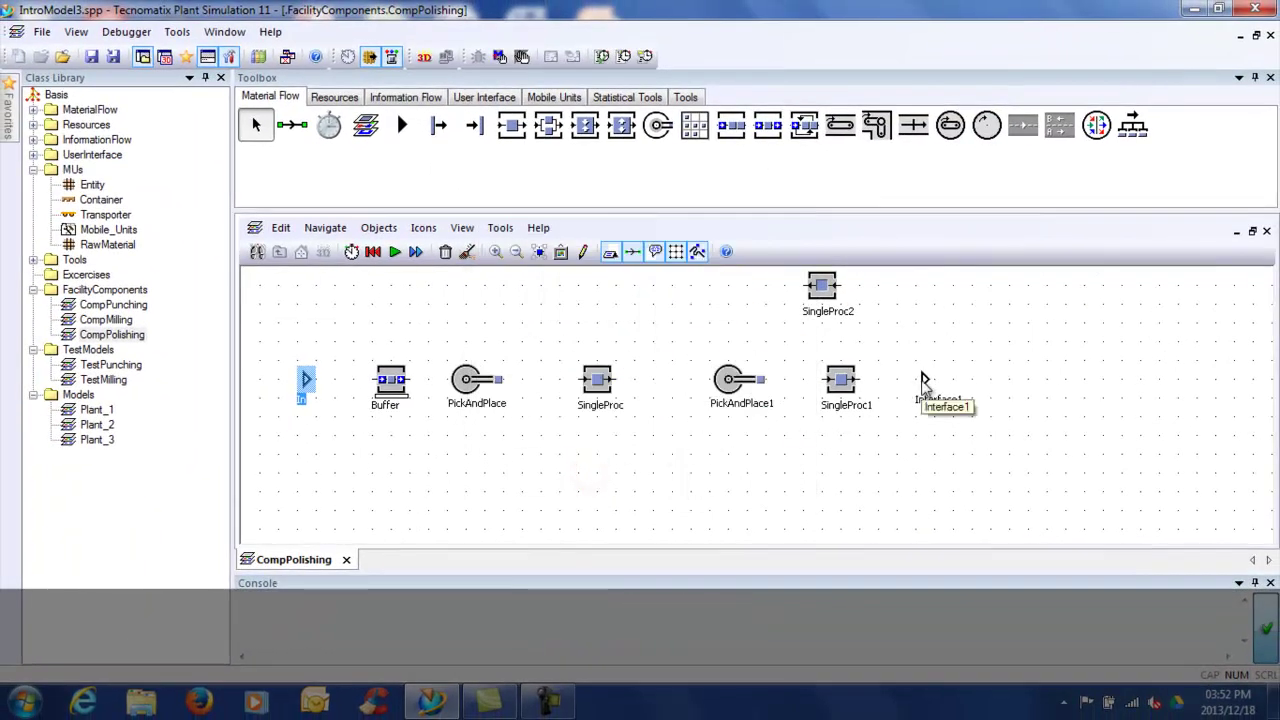
double_click(922, 380)
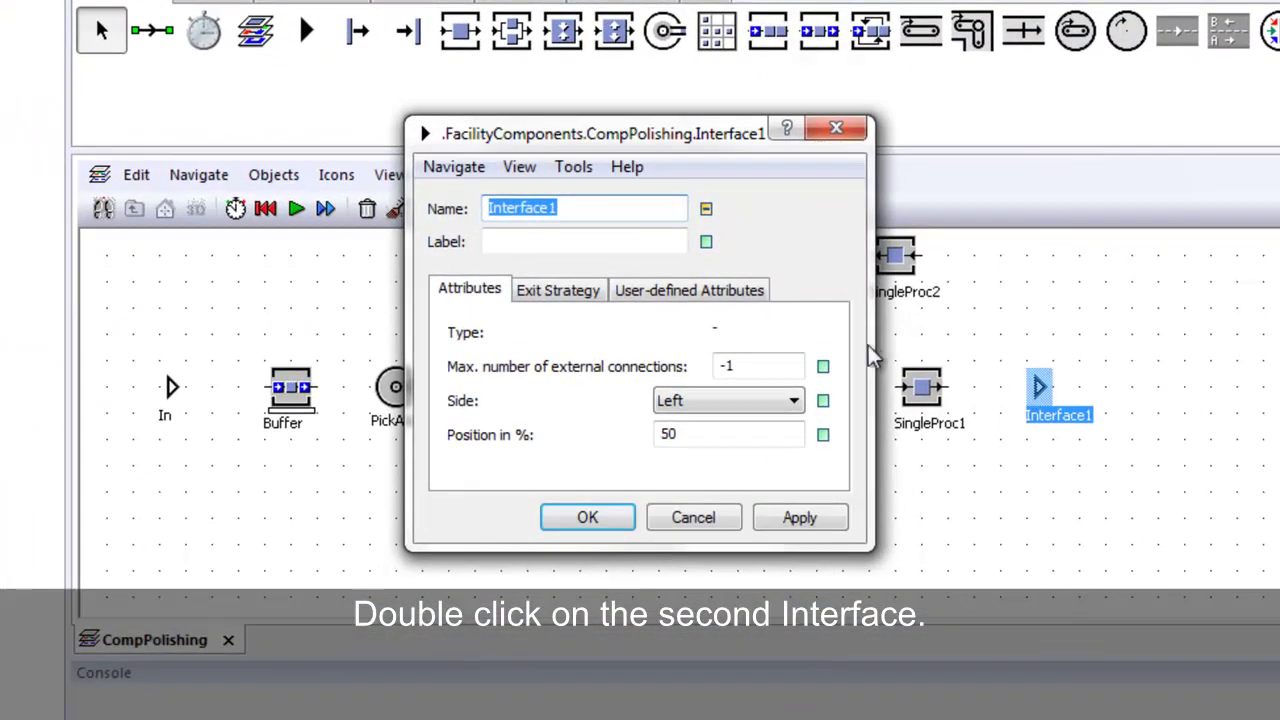
left_click(622, 210)
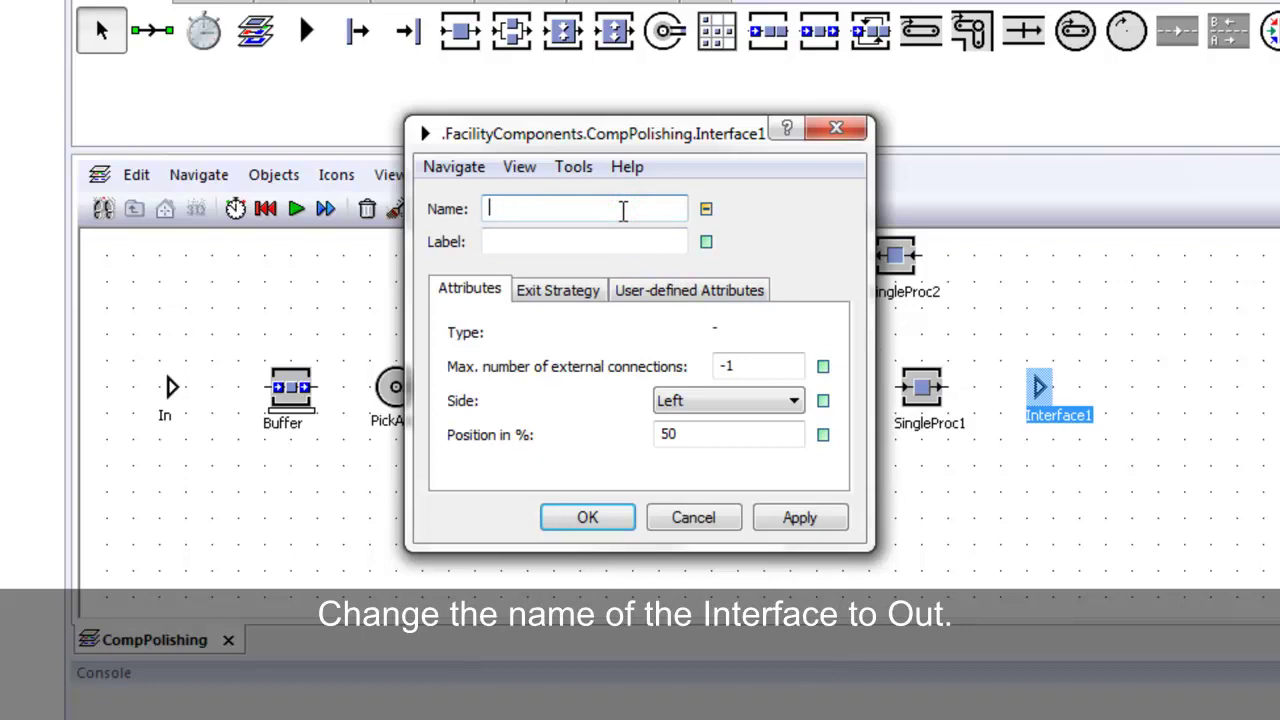
type("Out")
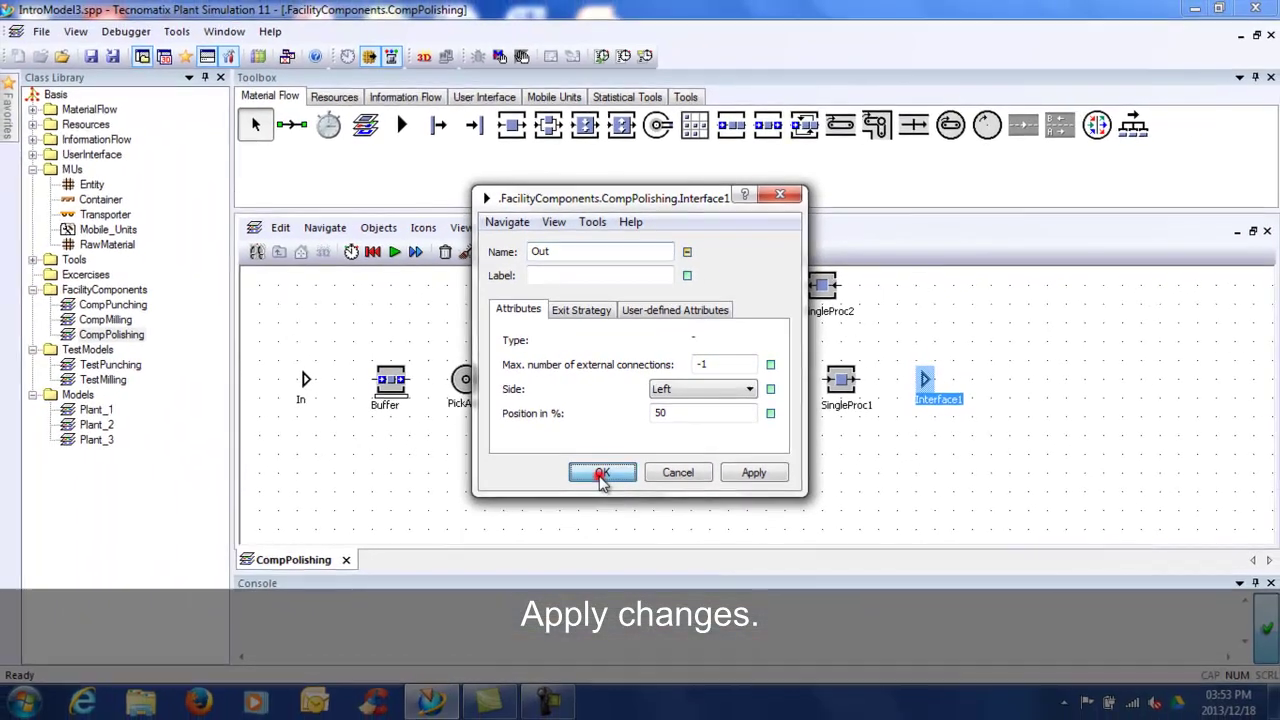
left_click(587, 519)
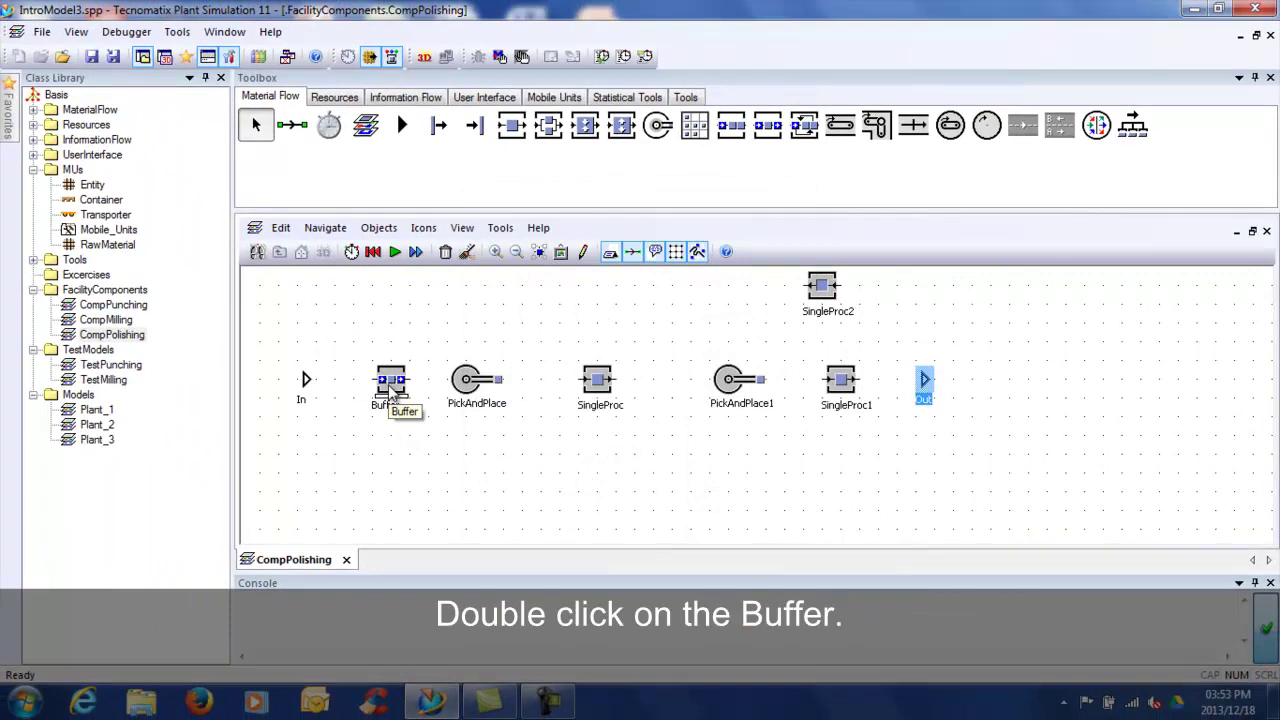
Set the Buffer to capacity -1, type Queue, with a Blocking exit strategy
double_click(389, 385)
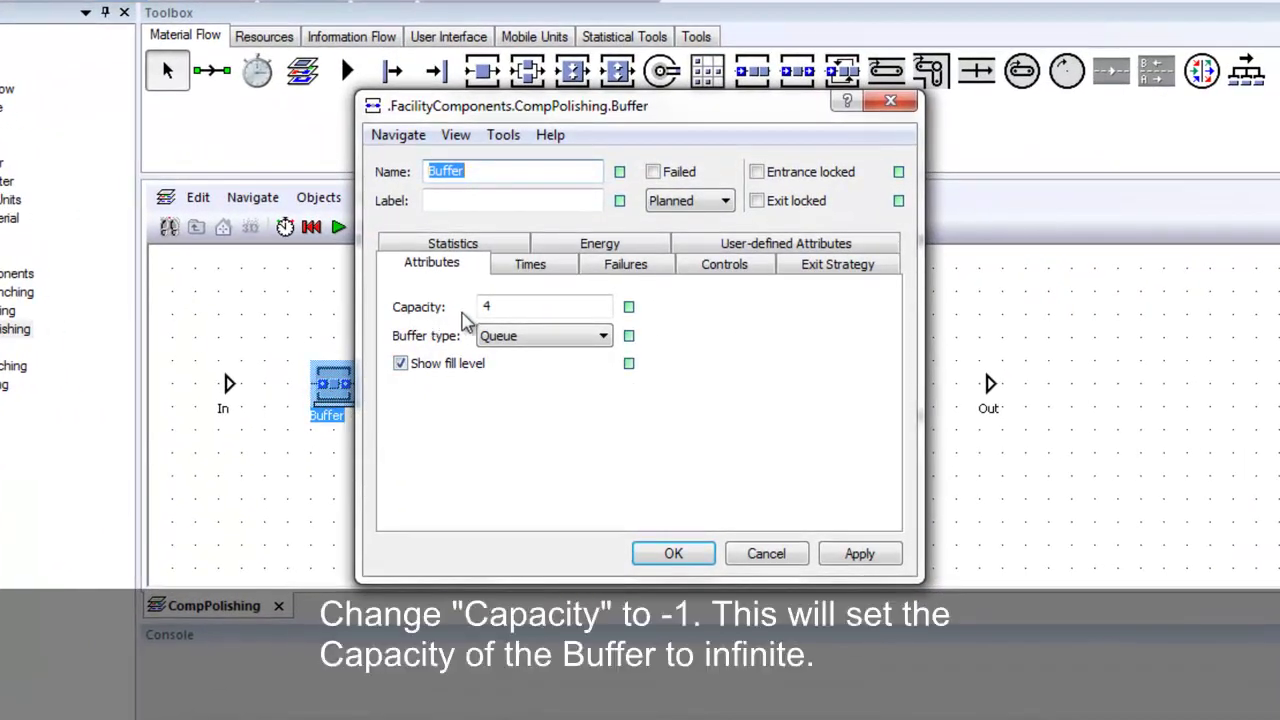
left_click(496, 307)
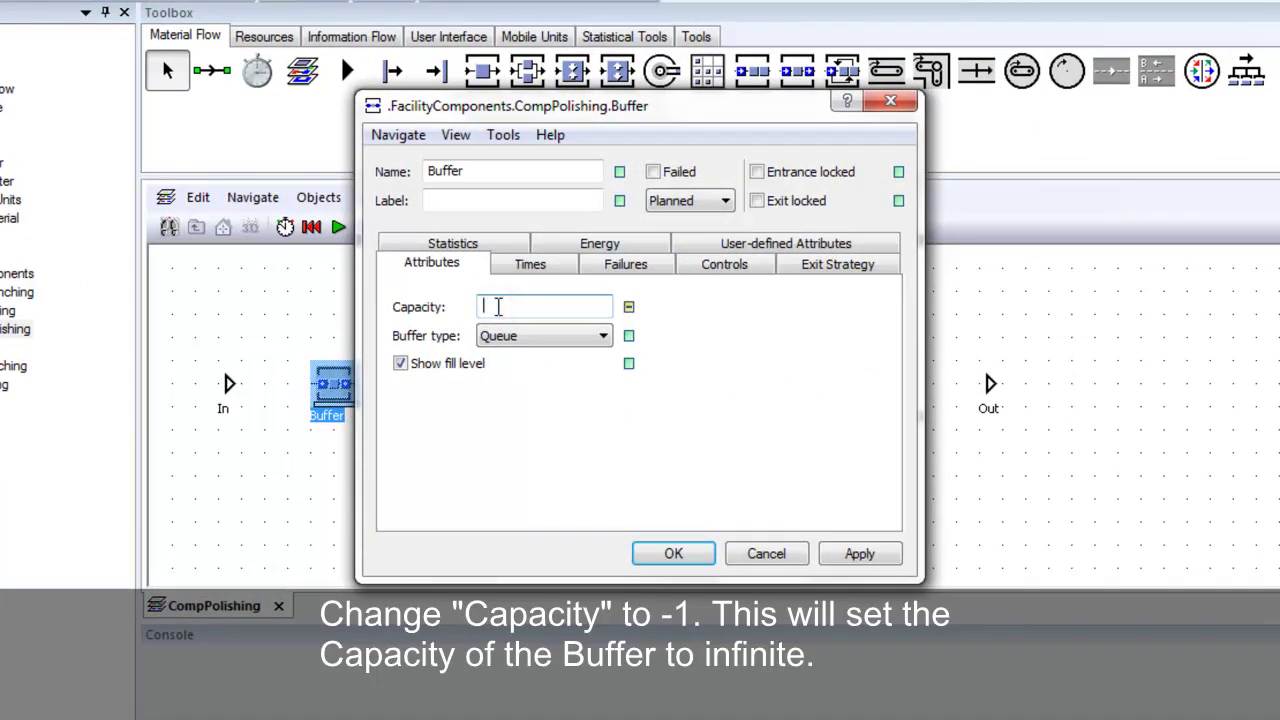
type("-1")
left_click(604, 335)
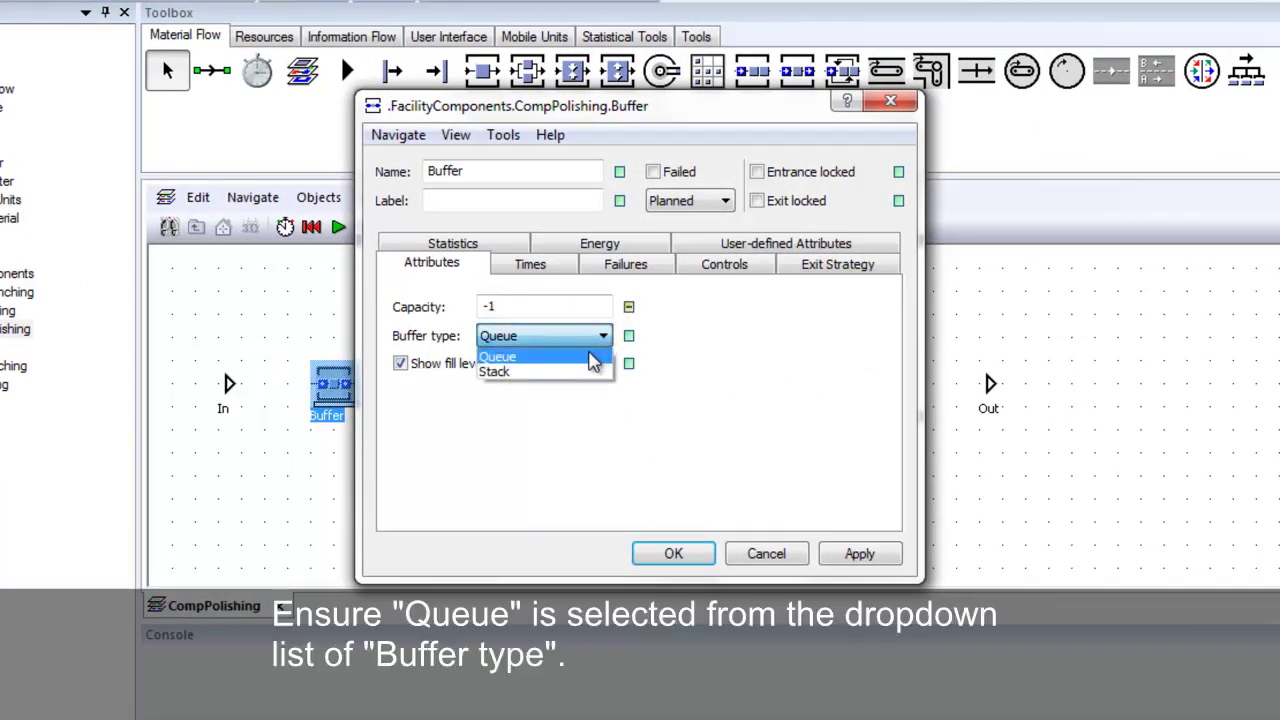
left_click(590, 355)
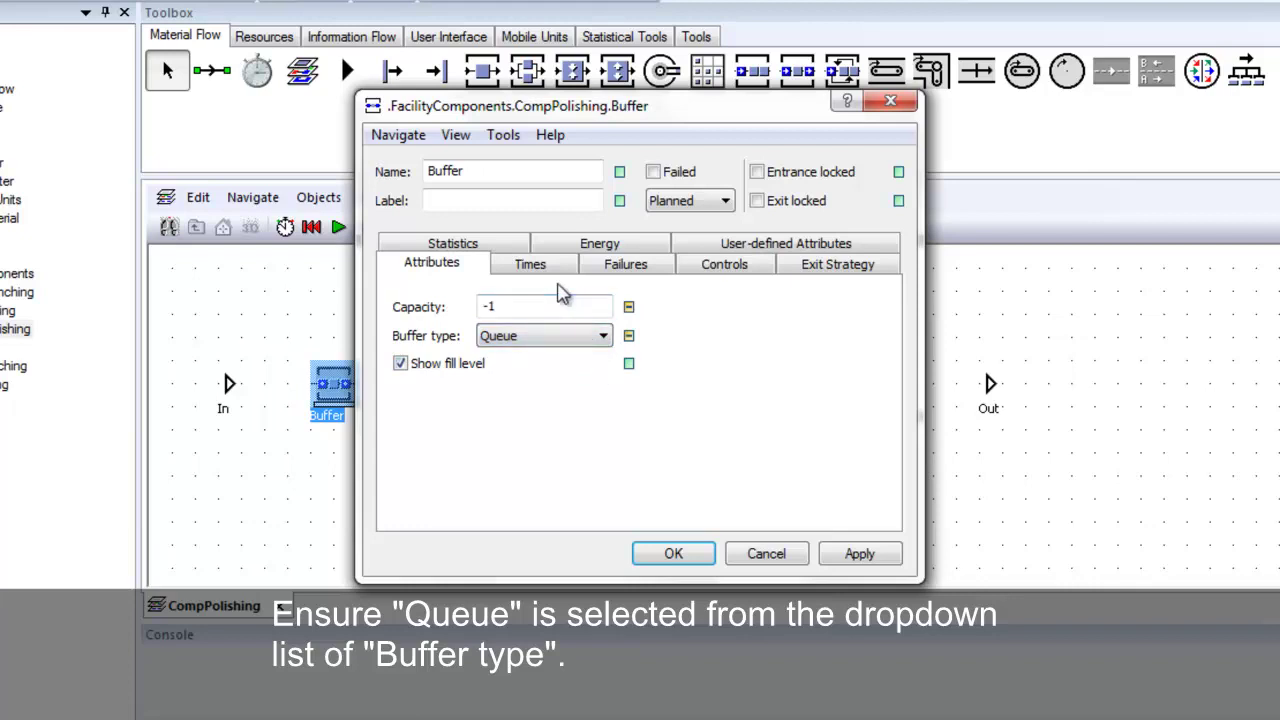
left_click(850, 278)
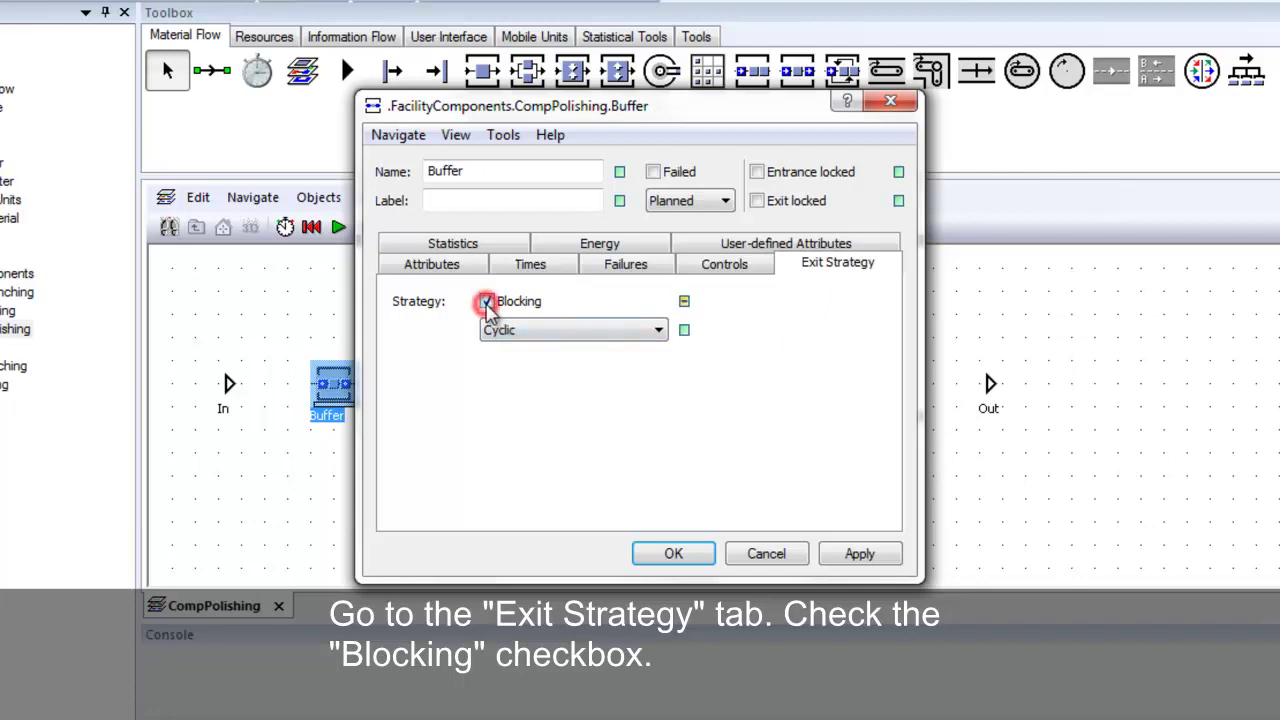
left_click(487, 302)
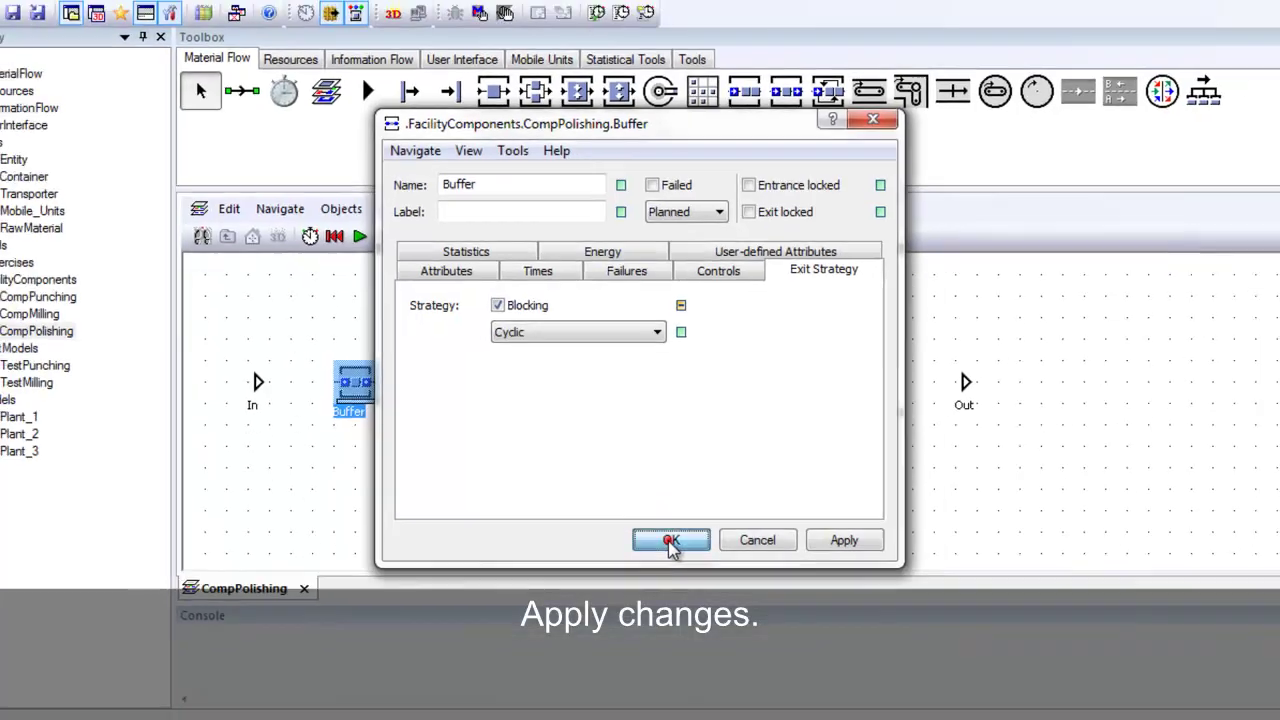
left_click(673, 556)
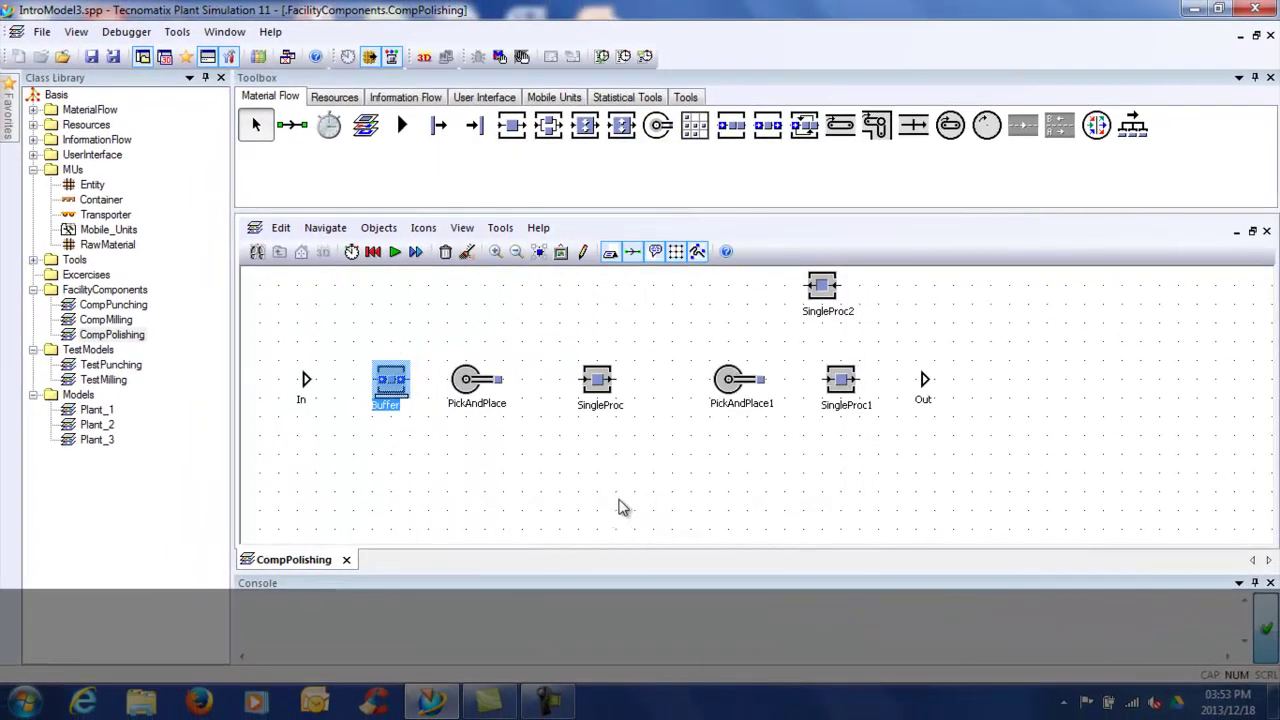
Rename the first SingleProc to Polish_Internal with 5:00 processing and 2:00 set-up time
double_click(600, 382)
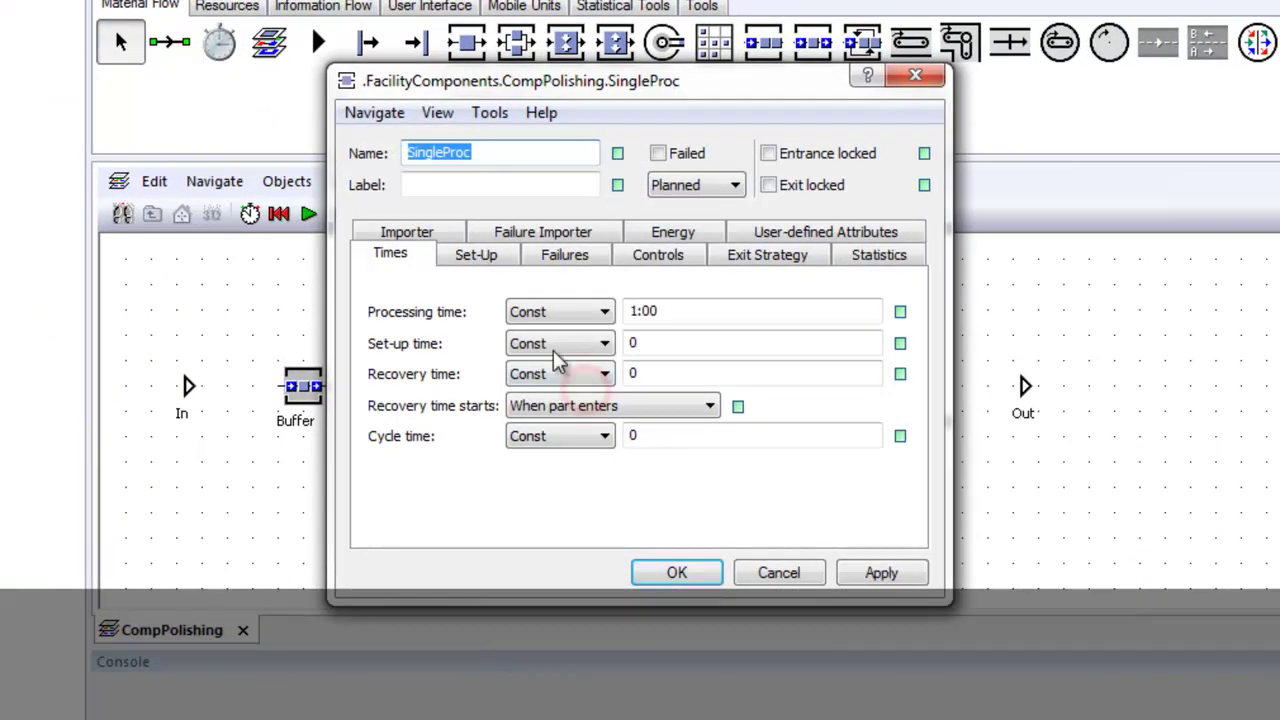
left_click(490, 155)
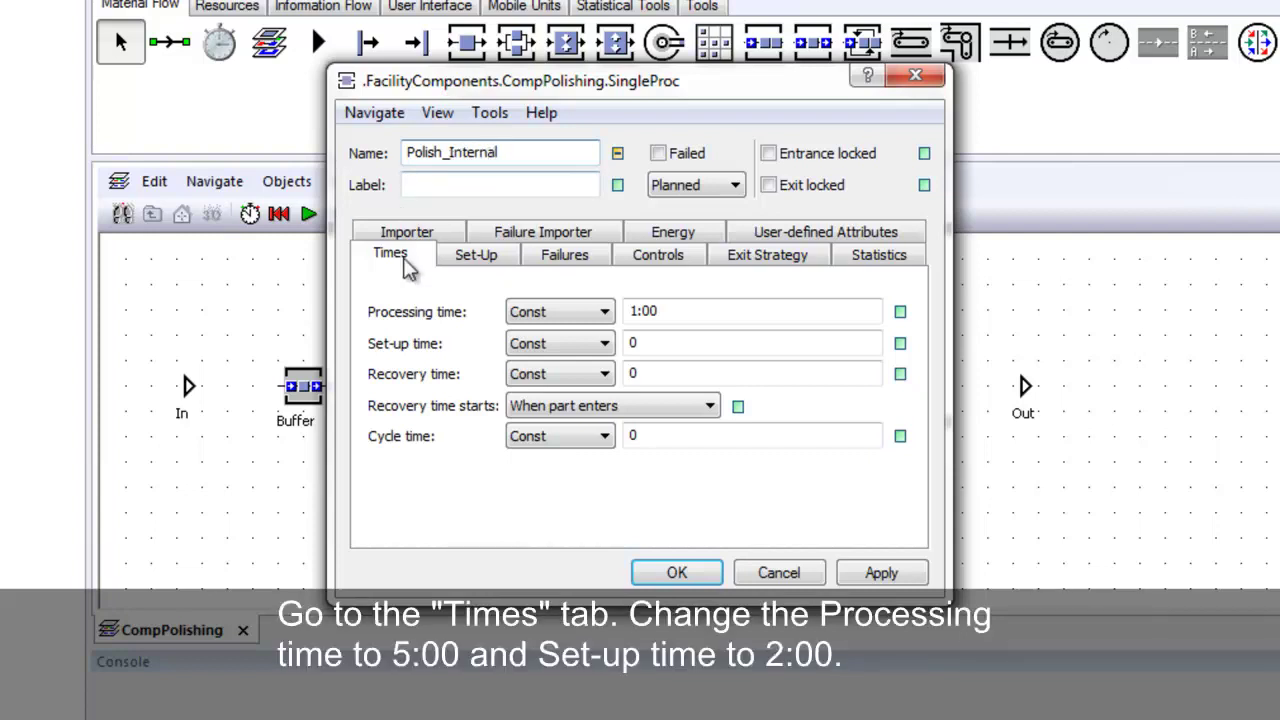
left_click(373, 251)
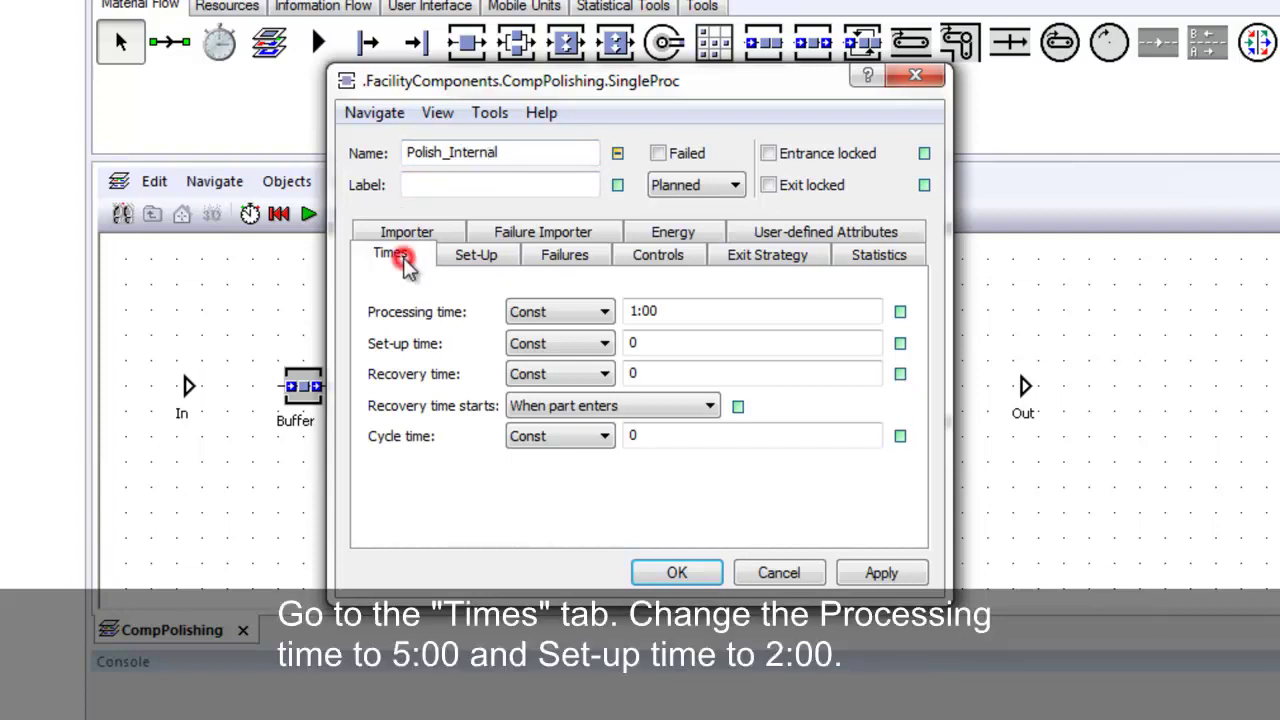
left_click(634, 310)
key("BackSpace")
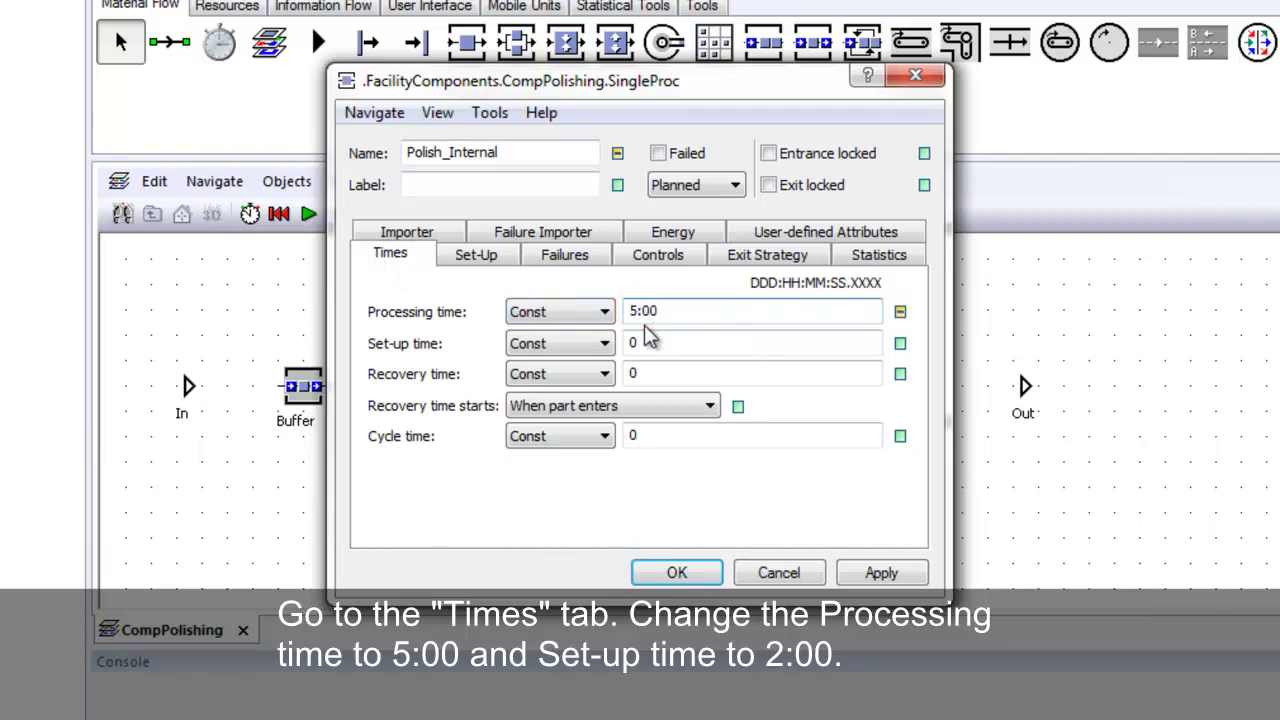
left_click(643, 340)
left_click(646, 344)
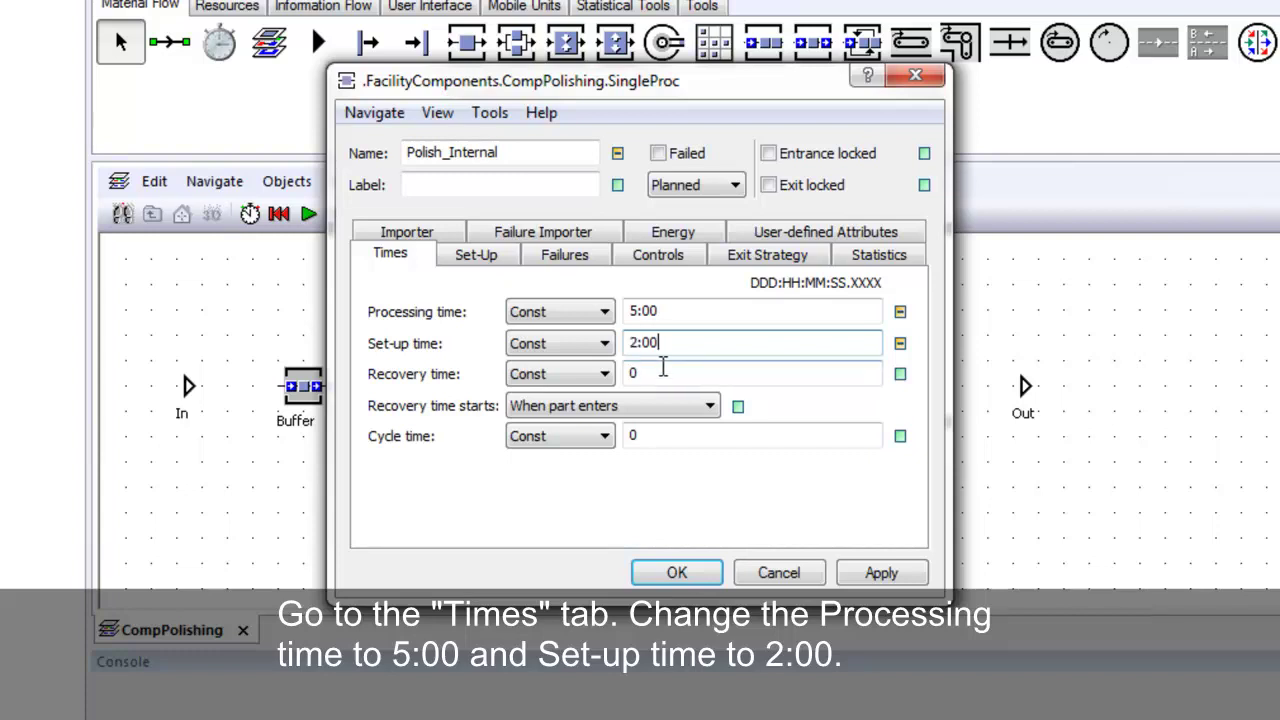
Enable automatic set-up after every 10 parts for Polish_Internal
left_click(490, 256)
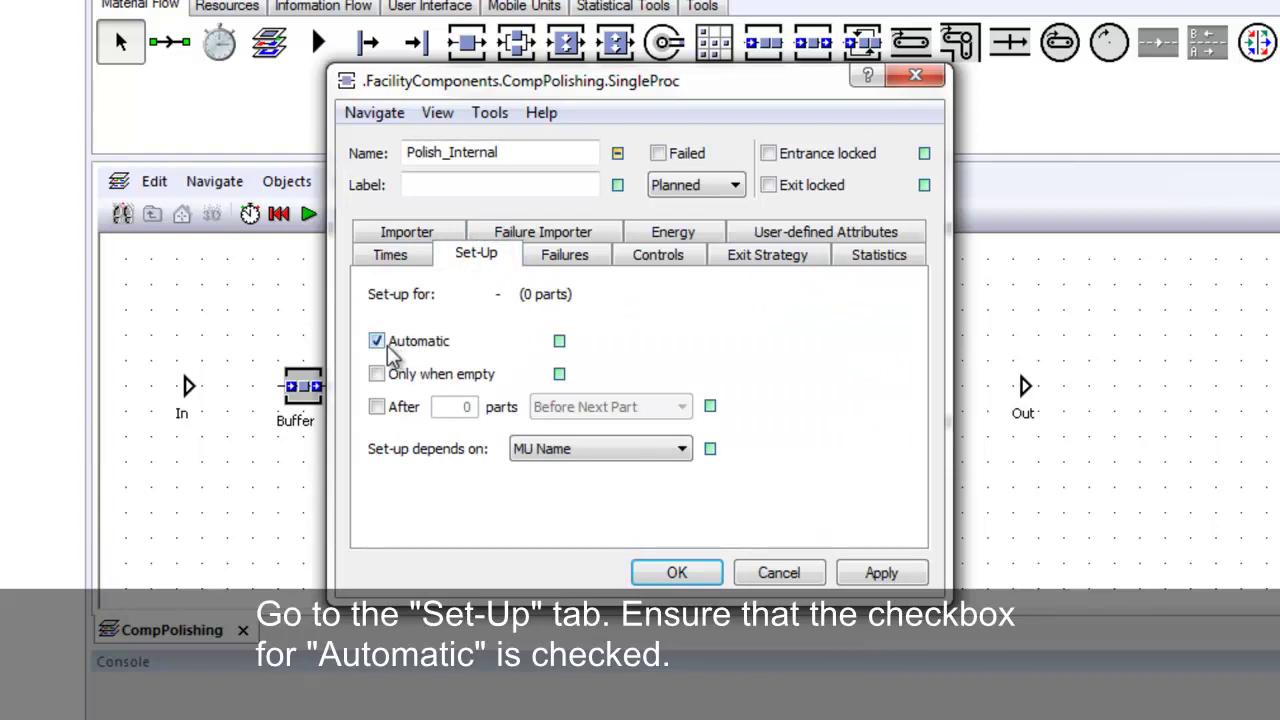
left_click(377, 407)
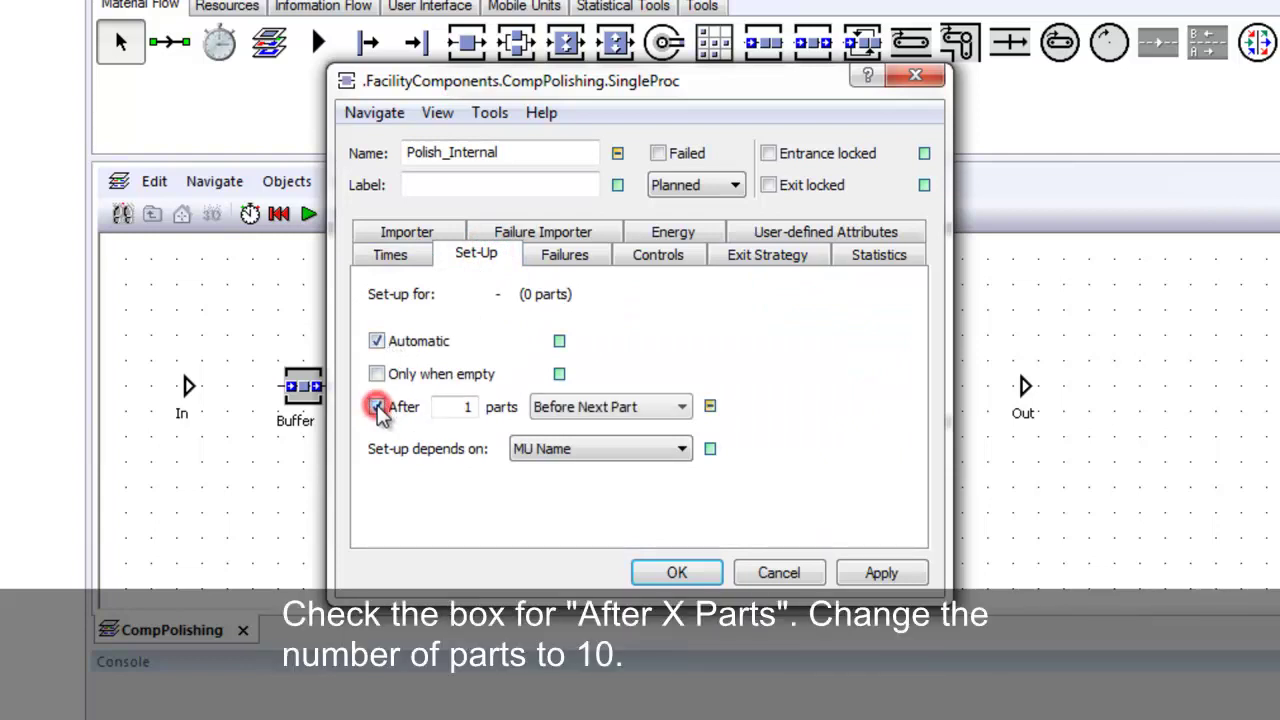
double_click(471, 408)
key("BackSpace")
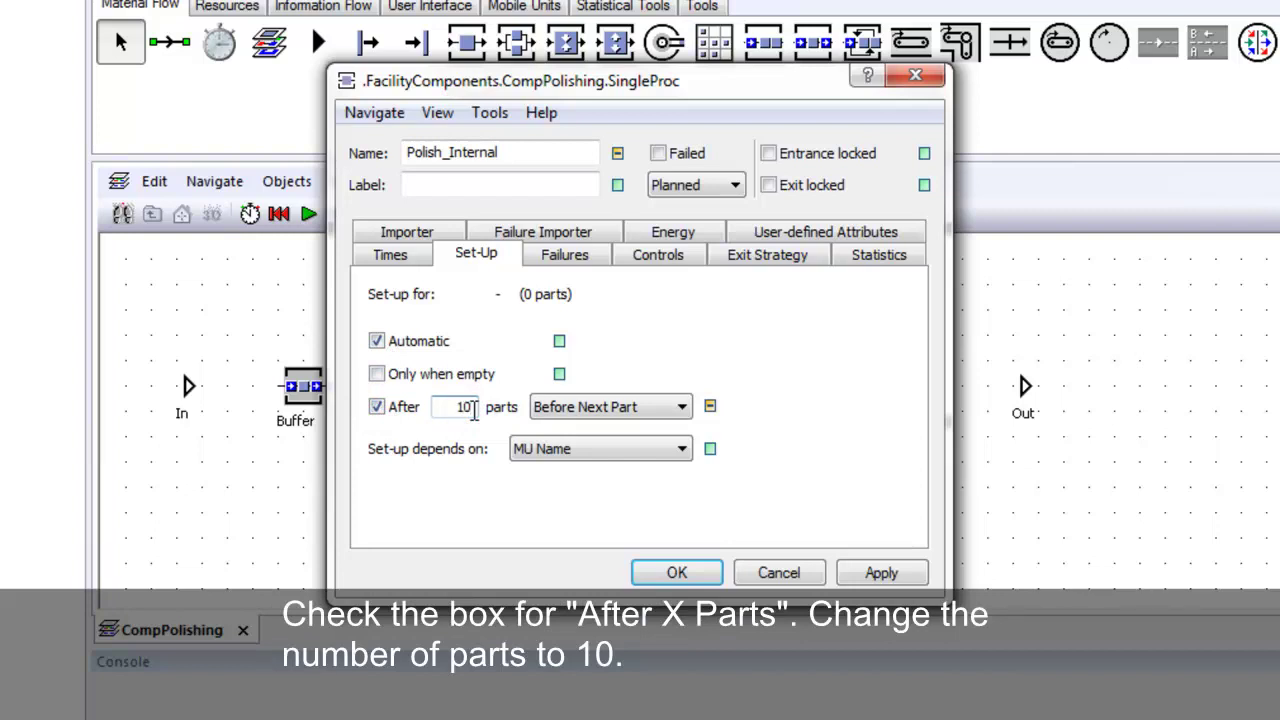
left_click(546, 264)
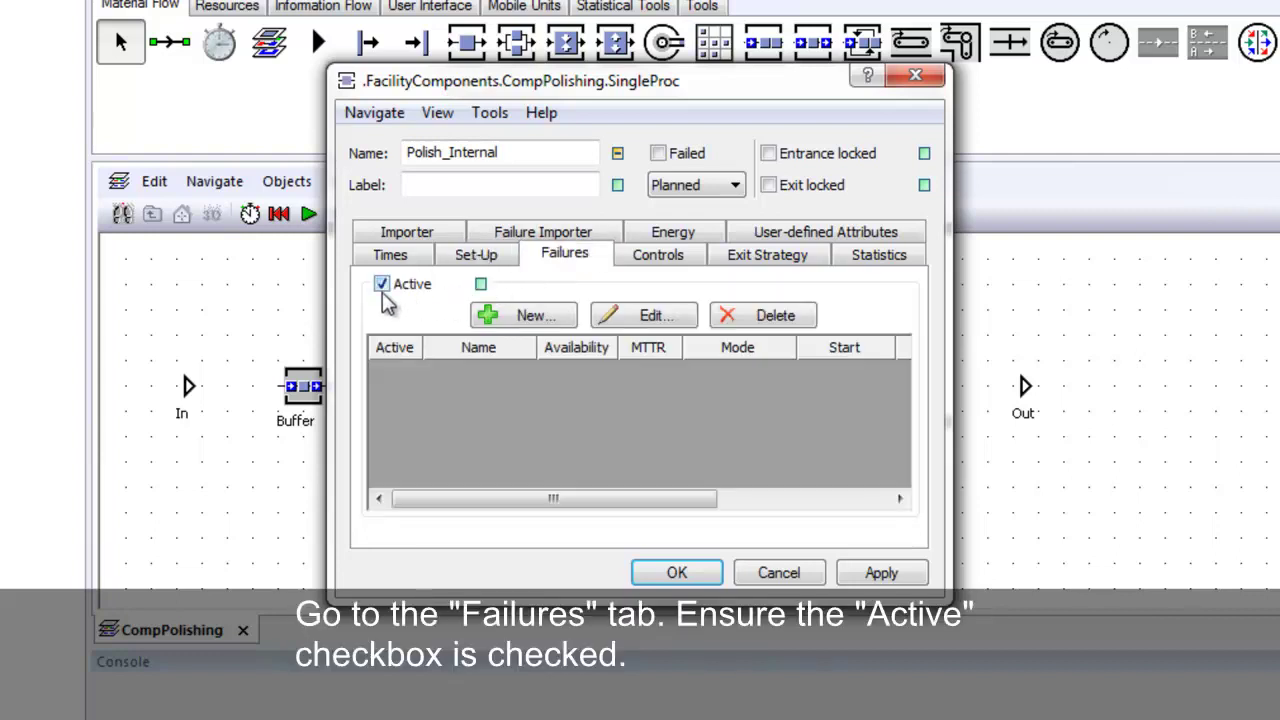
Add a failure with 95% availability and 19:00 MTTR relating to OperatingTime
left_click(566, 318)
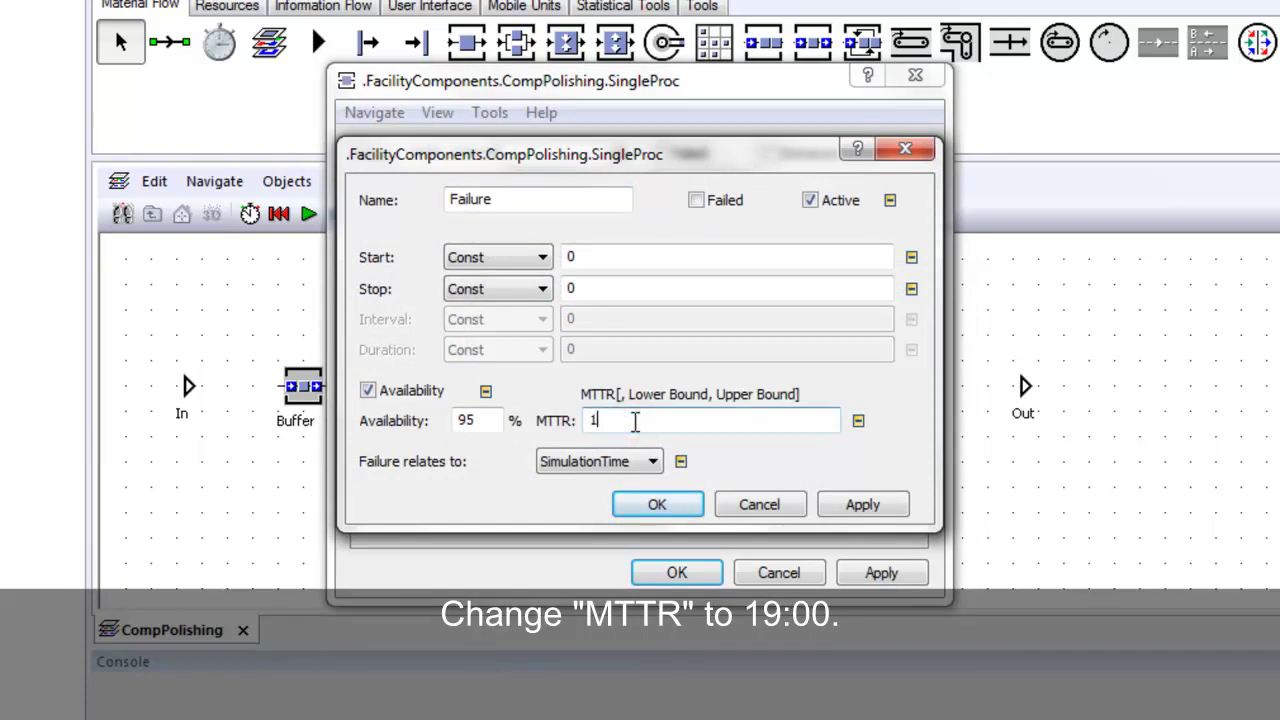
type("00")
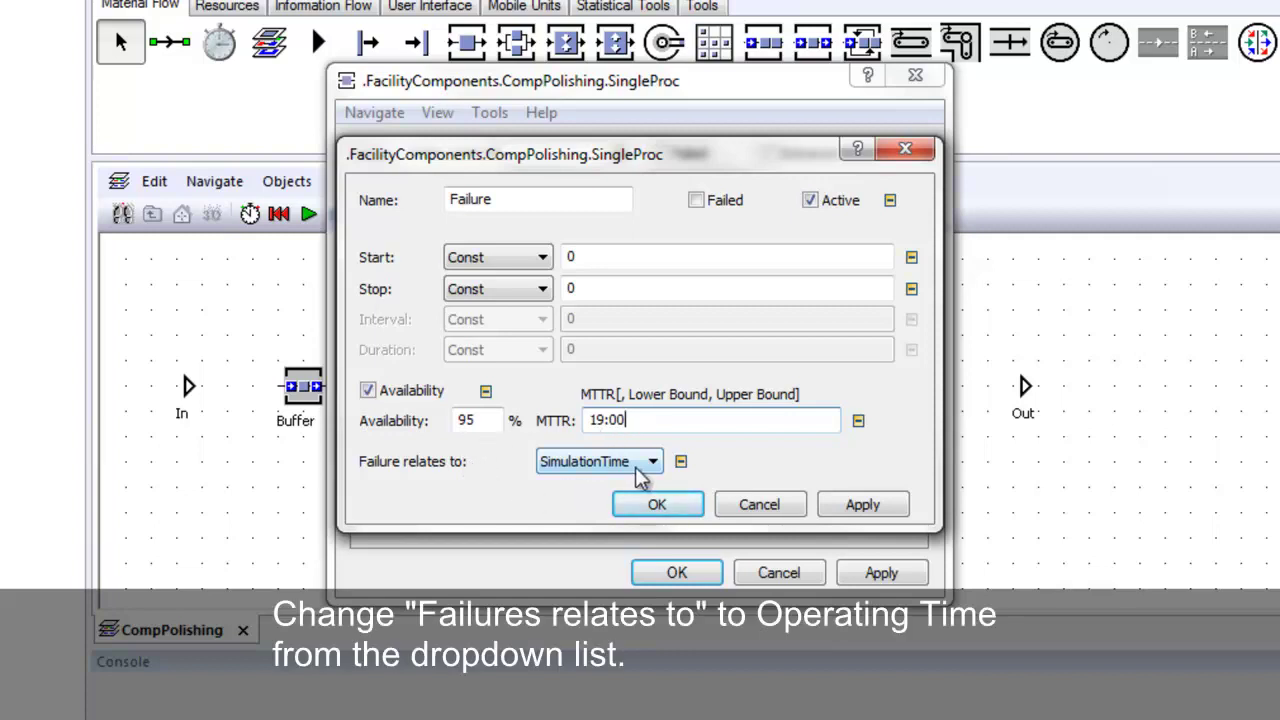
left_click(640, 464)
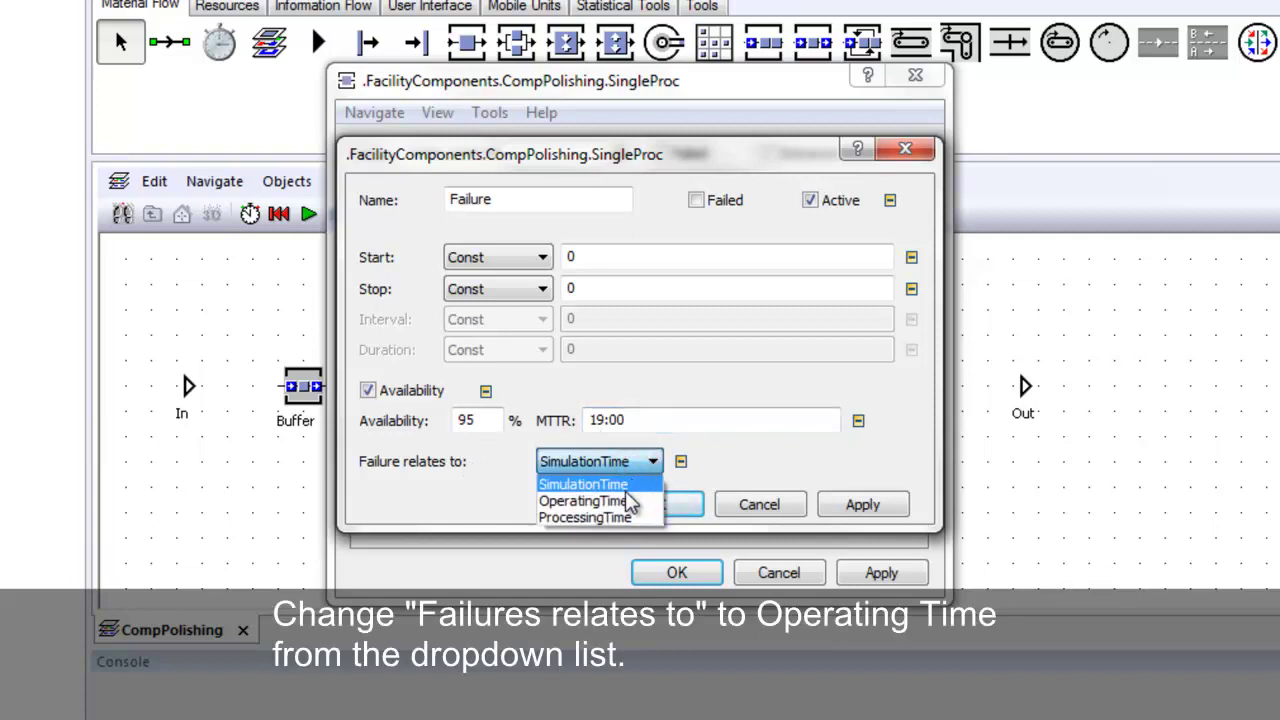
left_click(628, 501)
left_click(662, 508)
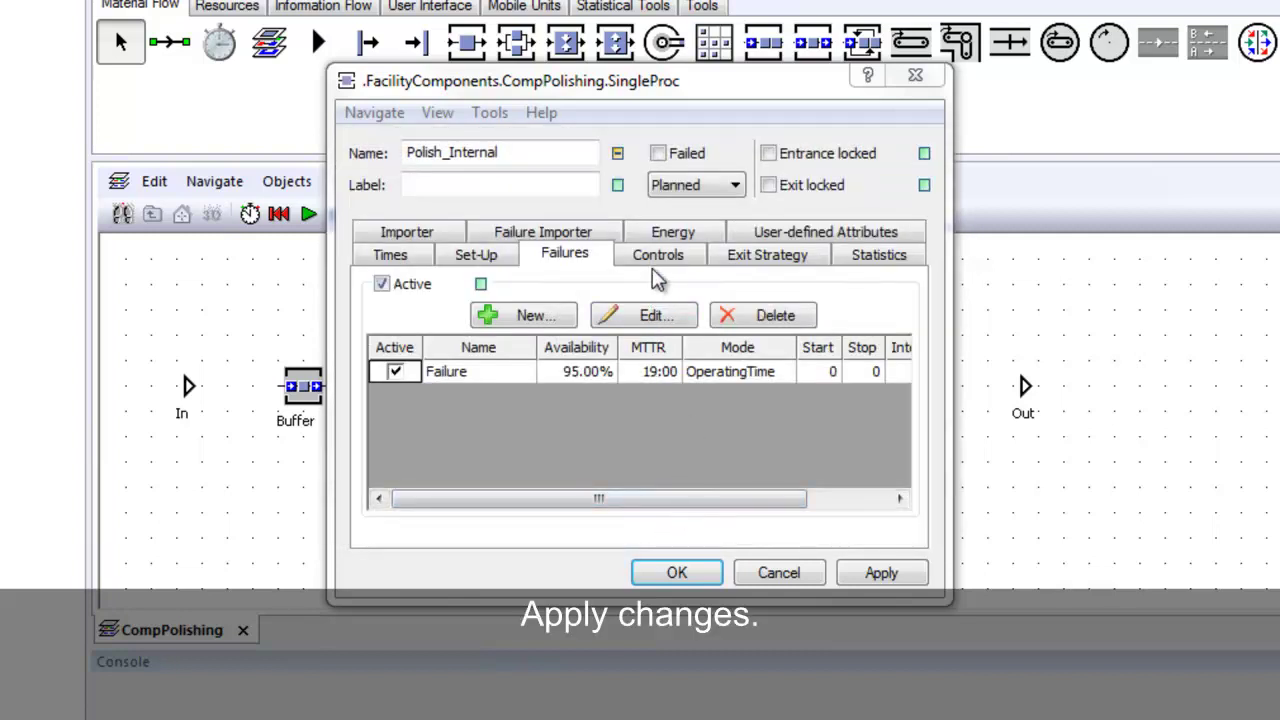
Make Polish_Internal's exit strategy Blocking and close its settings
left_click(733, 262)
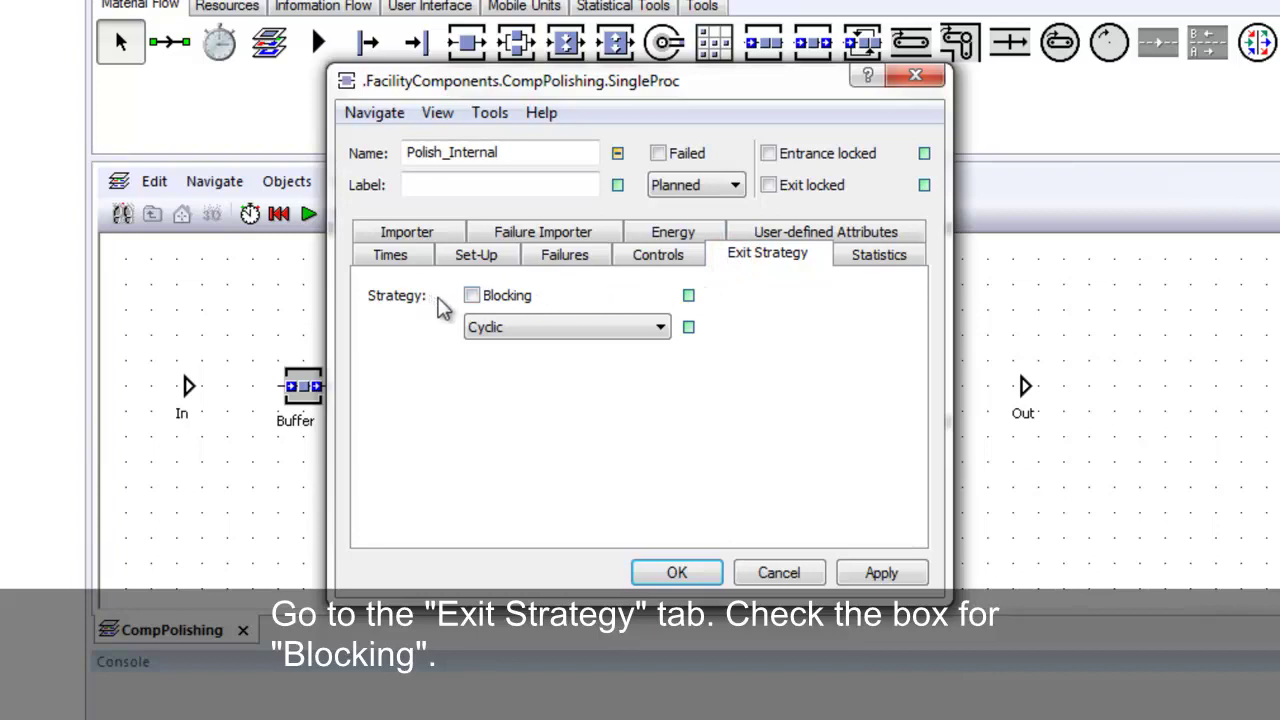
left_click(472, 296)
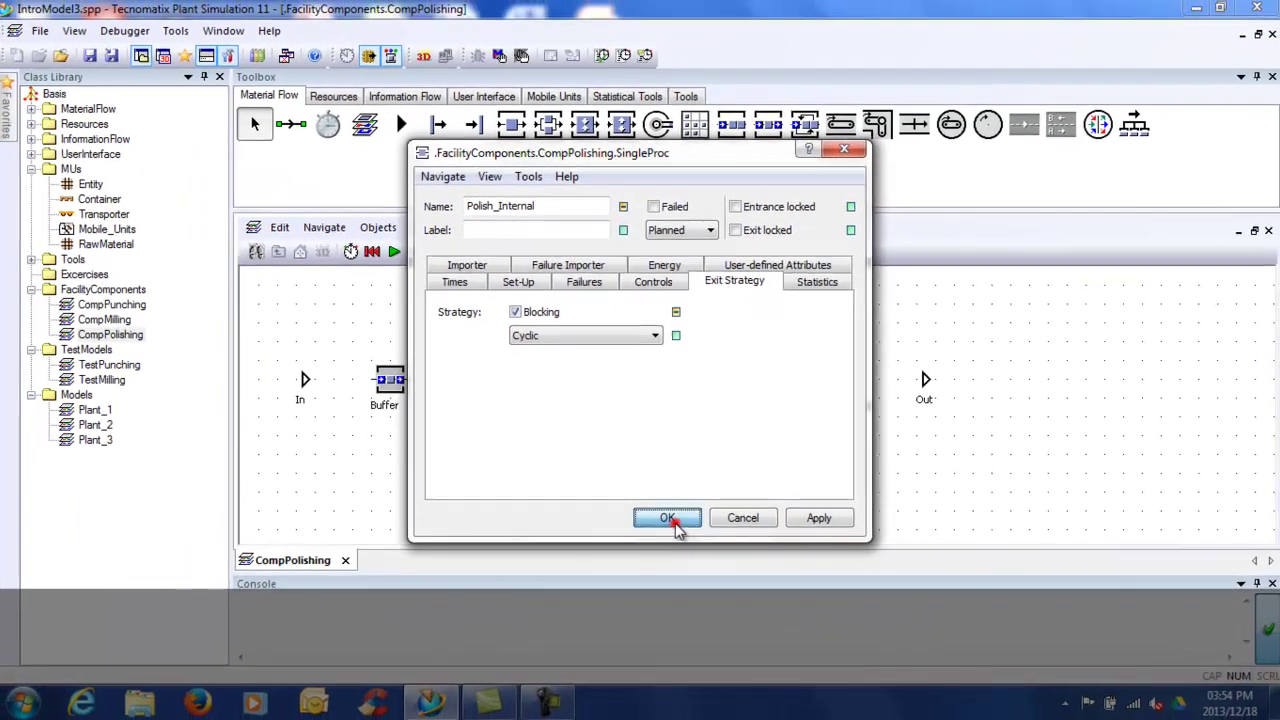
left_click(677, 572)
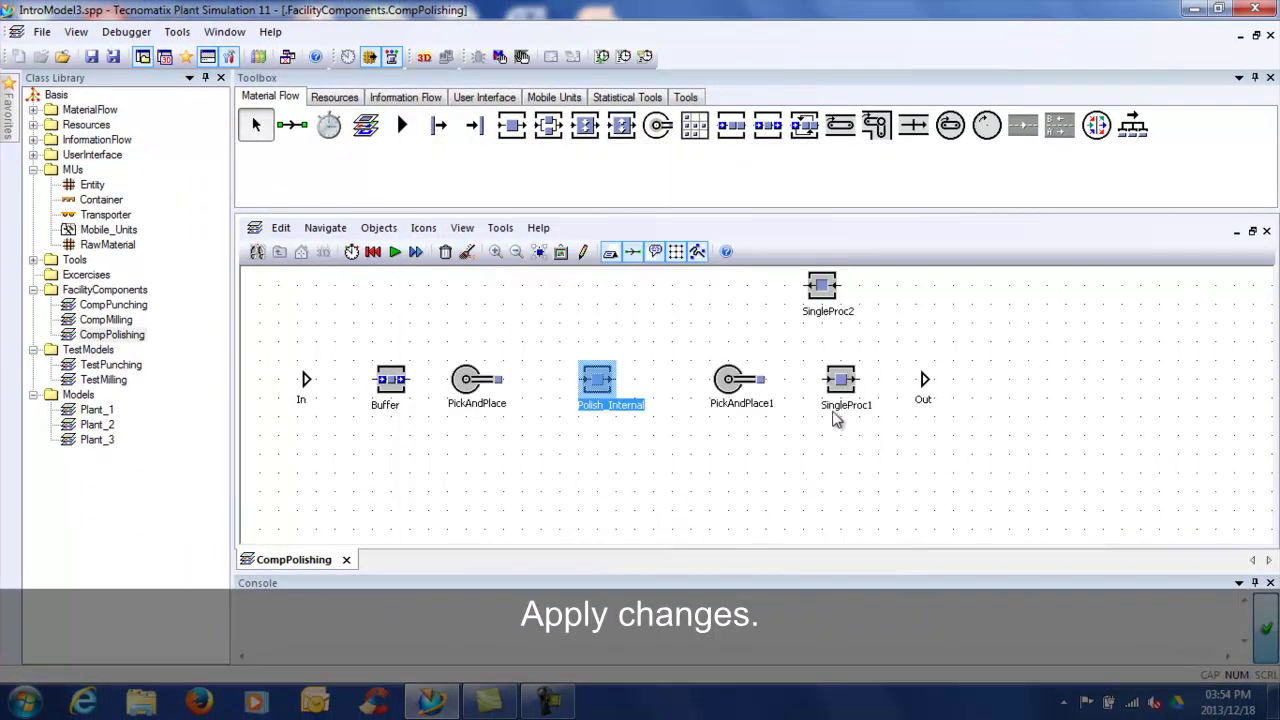
double_click(842, 380)
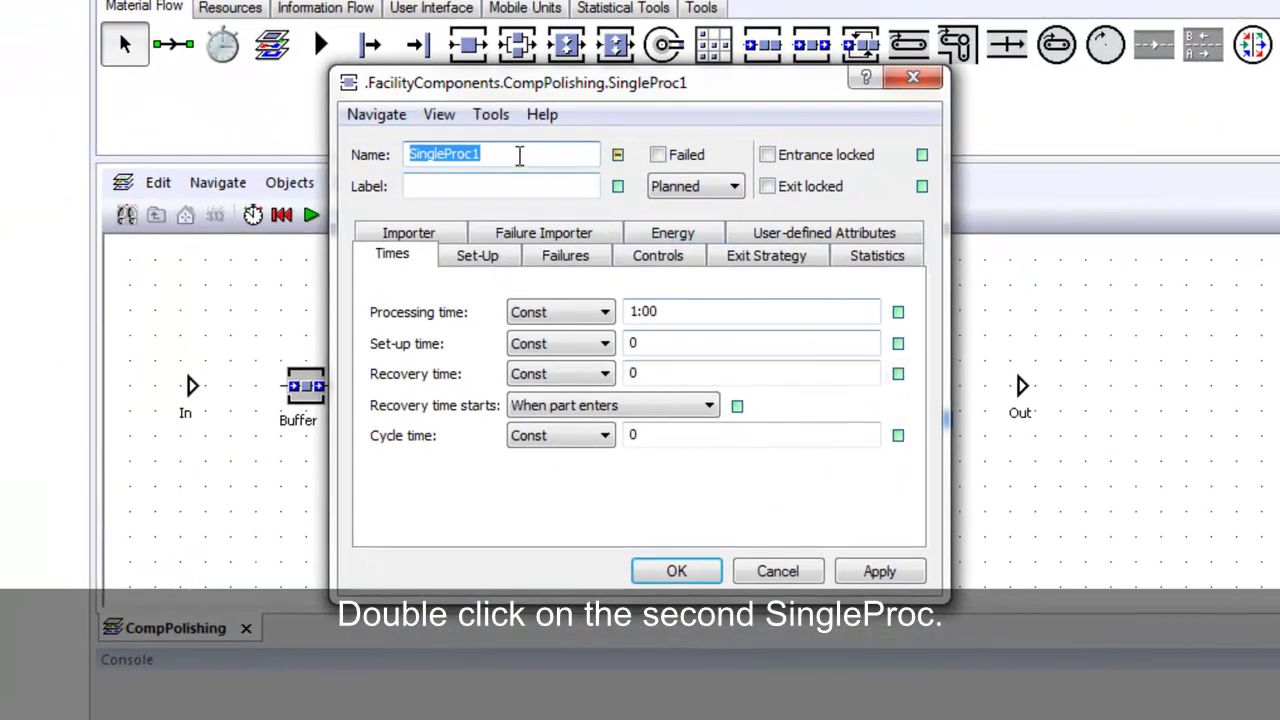
Rename SingleProc1 to Polish_External and edit its processing and set-up times
left_click(519, 155)
key("BackSpace")
key("BackSpace")
key("BackSpace")
key("BackSpace")
key("BackSpace")
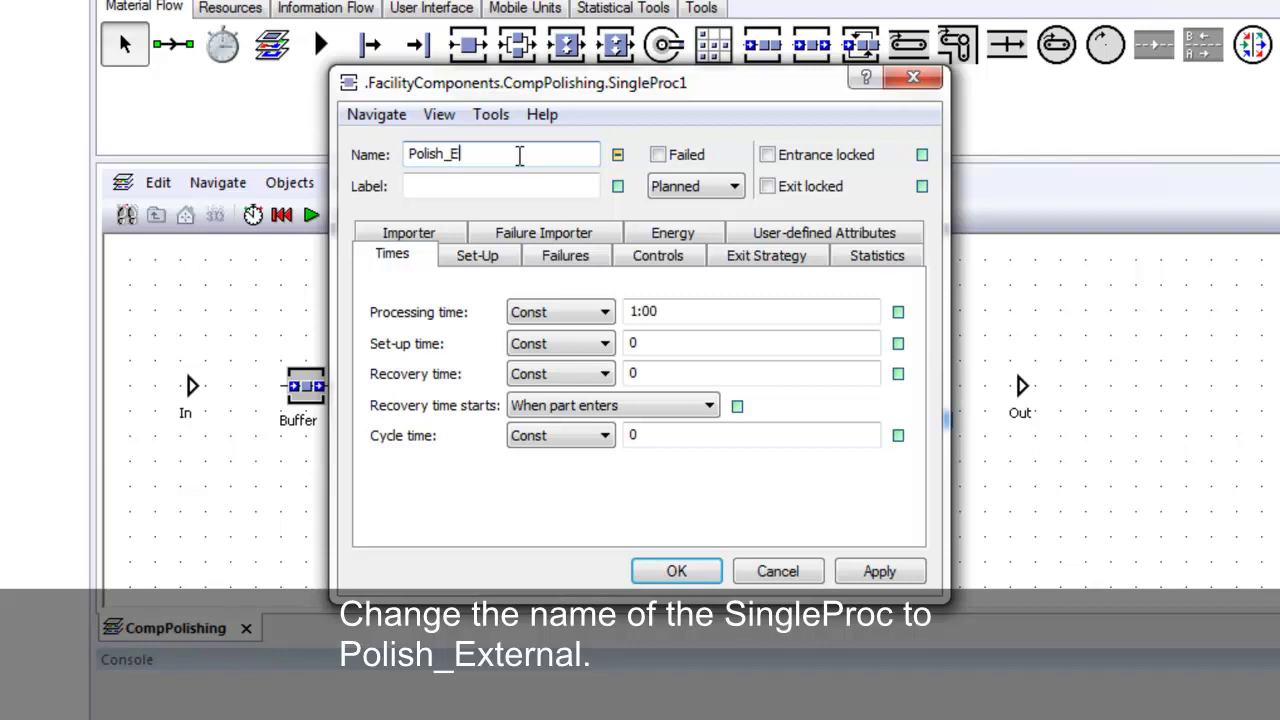
type("nal")
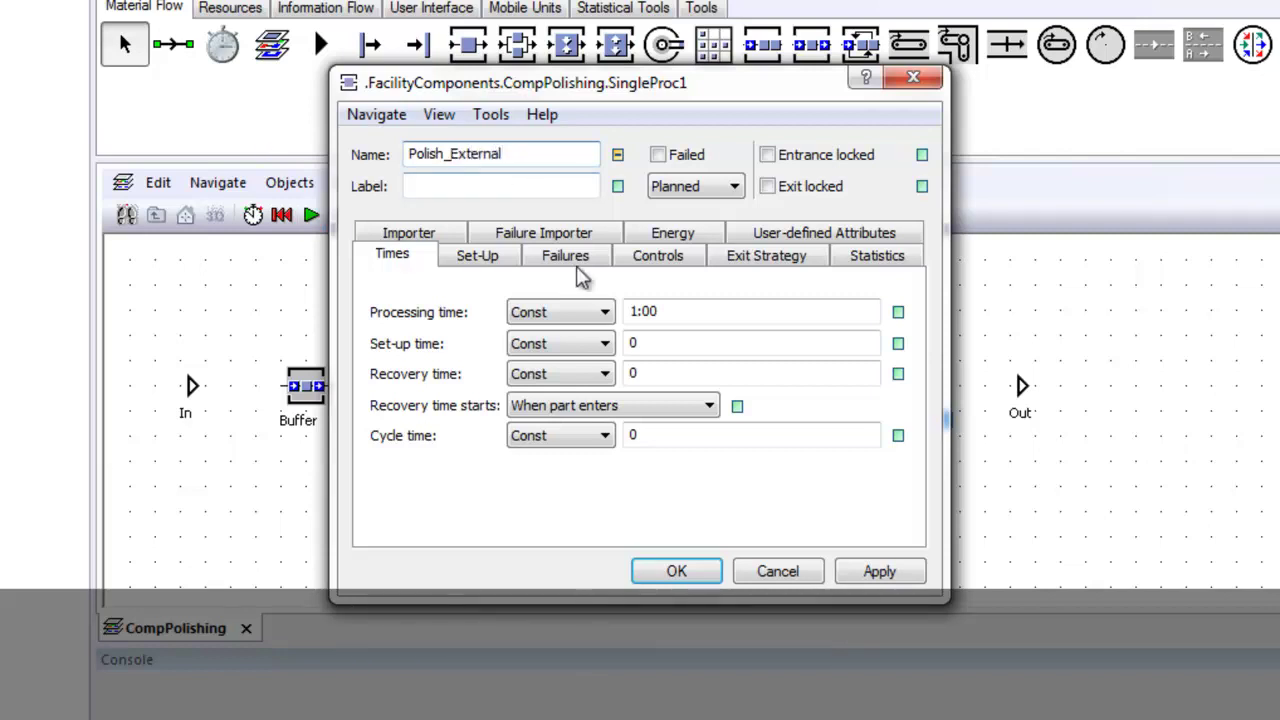
left_click(634, 312)
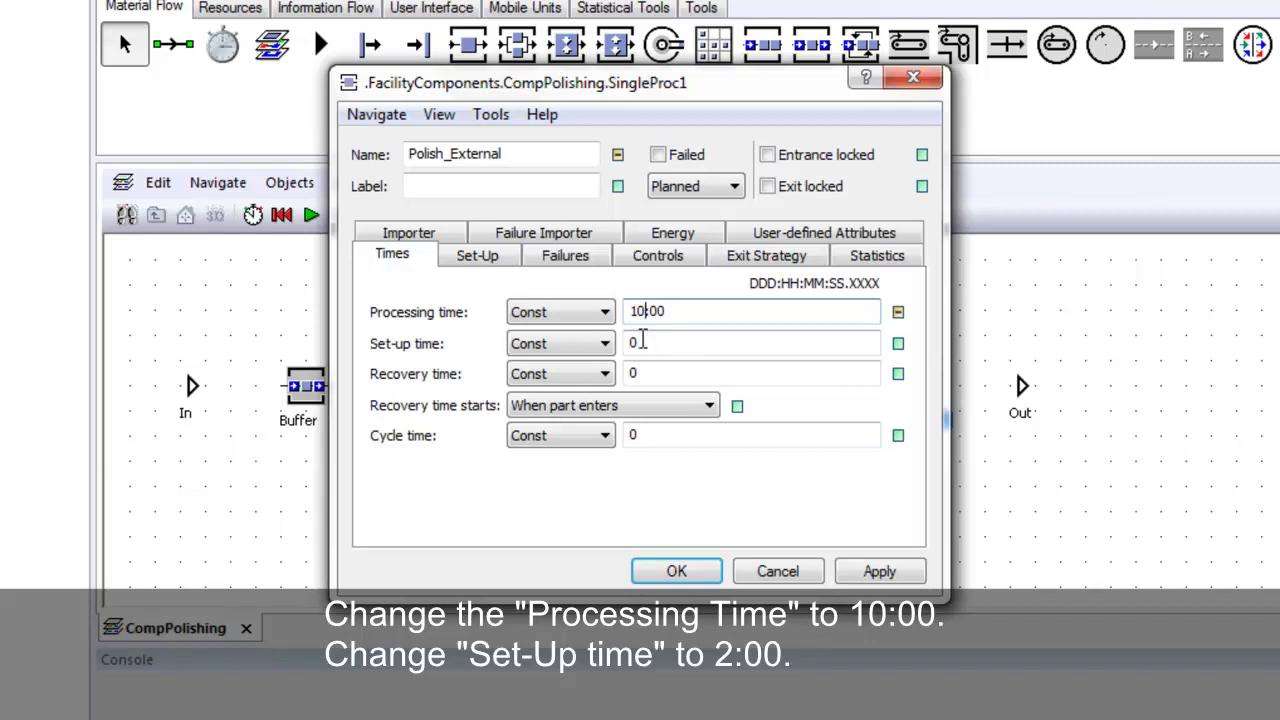
left_click(641, 341)
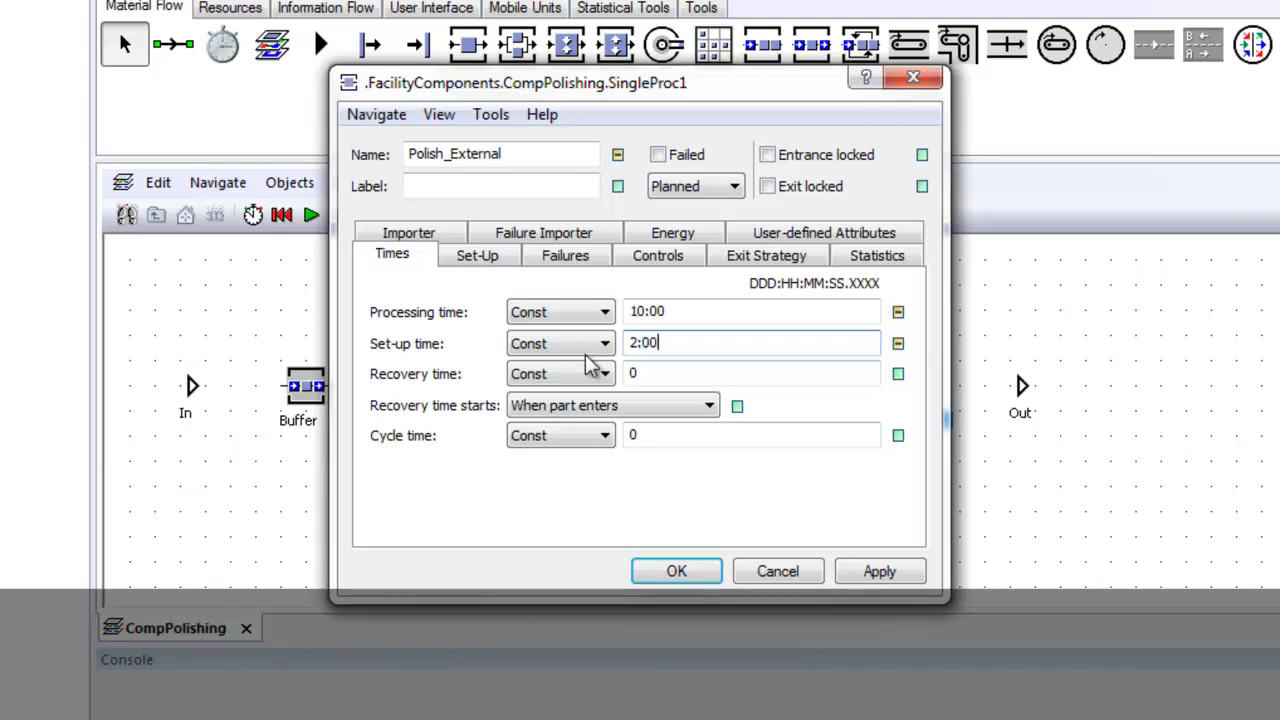
Turn on set-up after 1 part and make Polish_External's exit Blocking
left_click(456, 264)
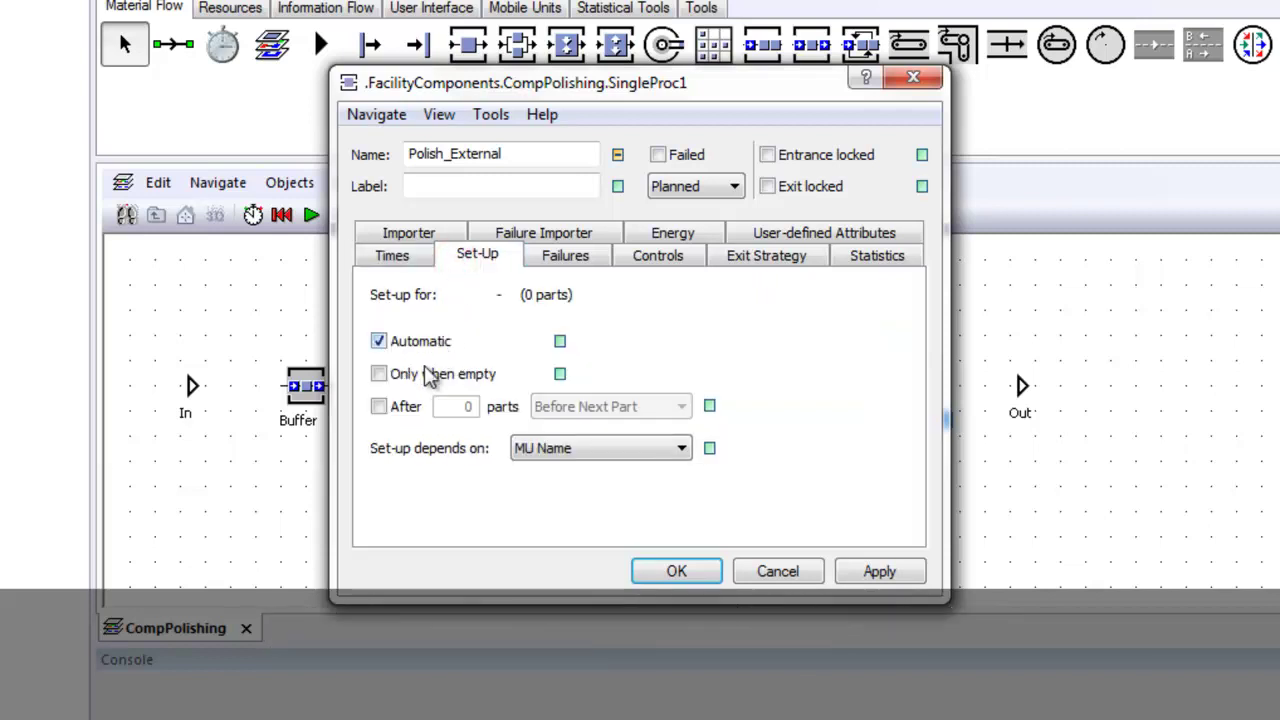
left_click(378, 406)
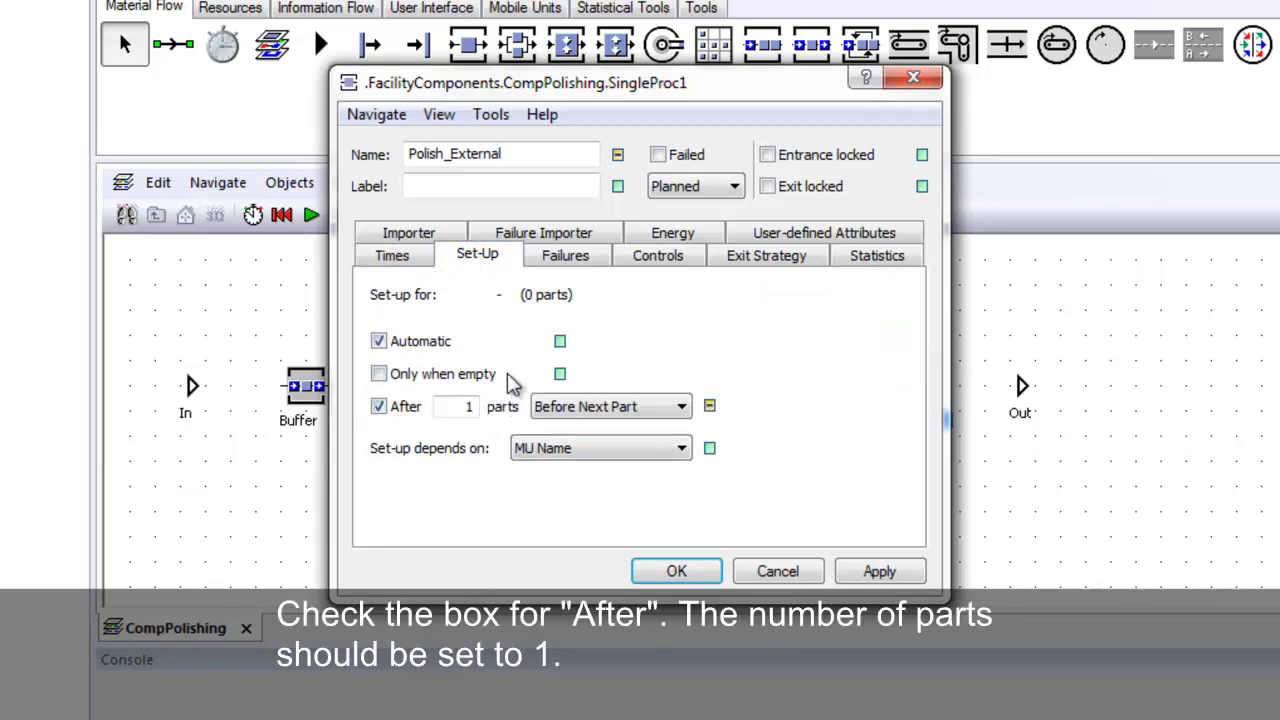
left_click(750, 268)
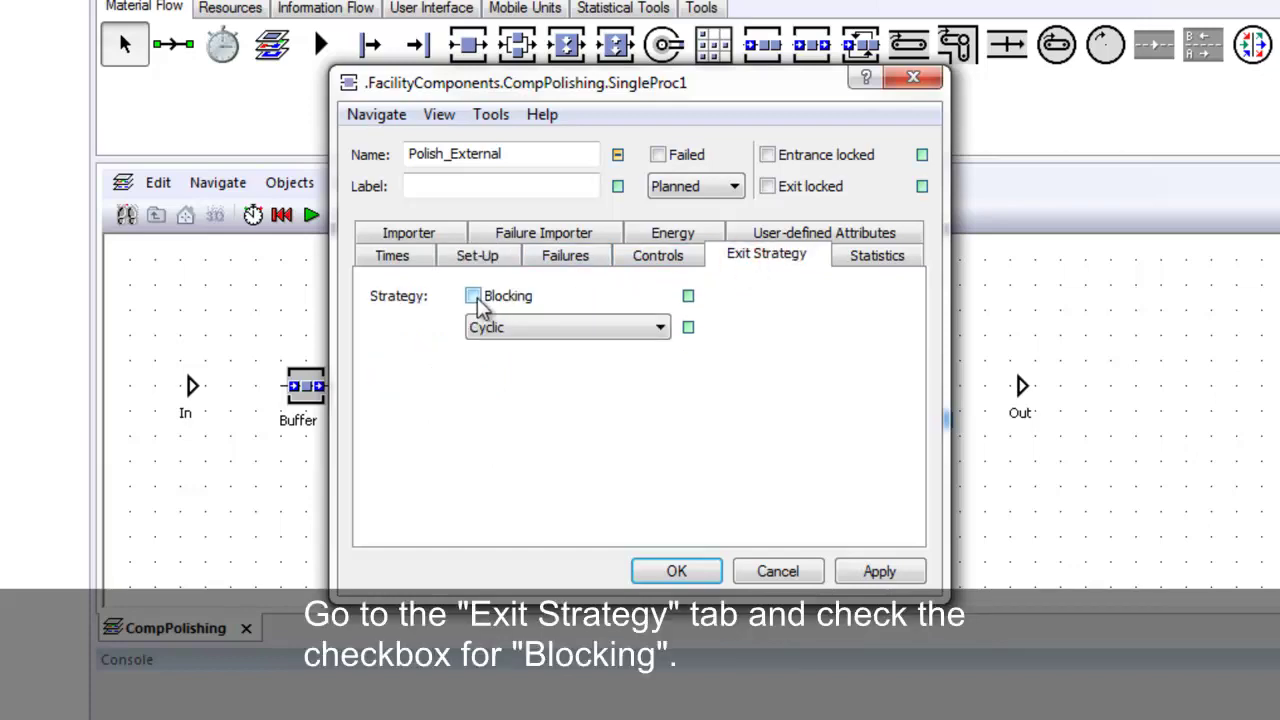
left_click(474, 297)
left_click(707, 573)
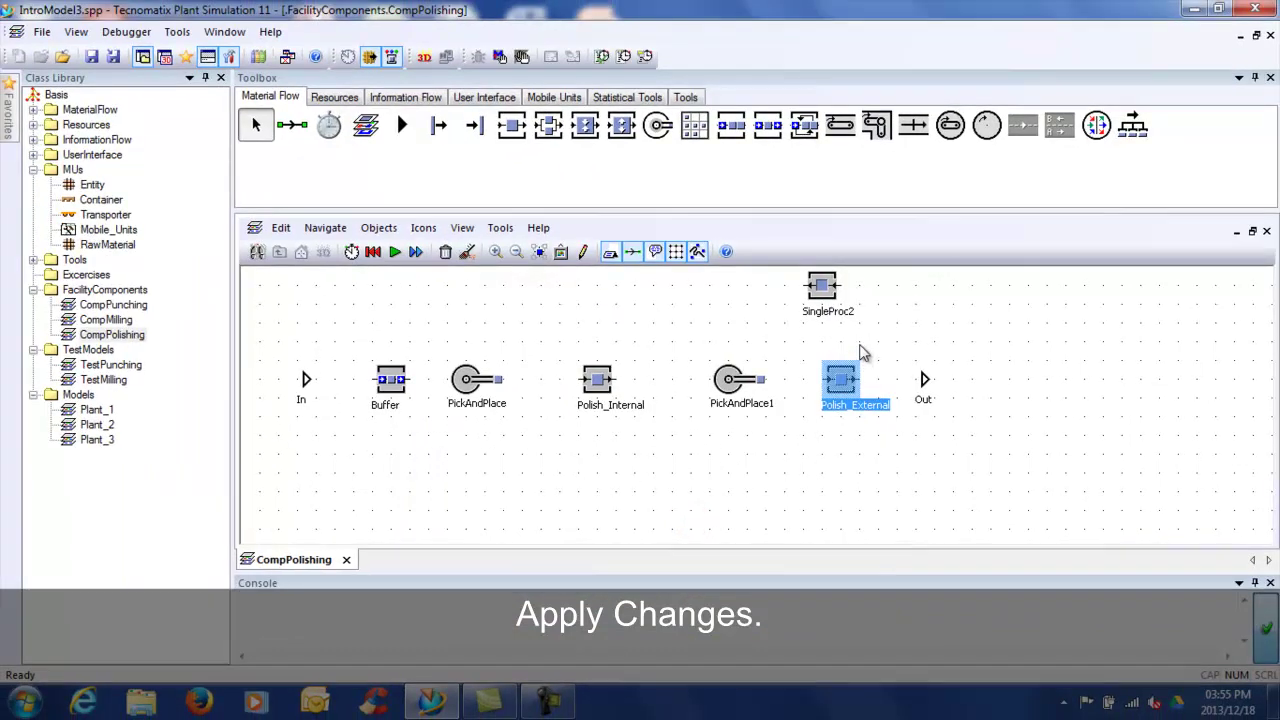
Rename SingleProc2 to Rework with 4:00 processing time and a Blocking exit
double_click(823, 287)
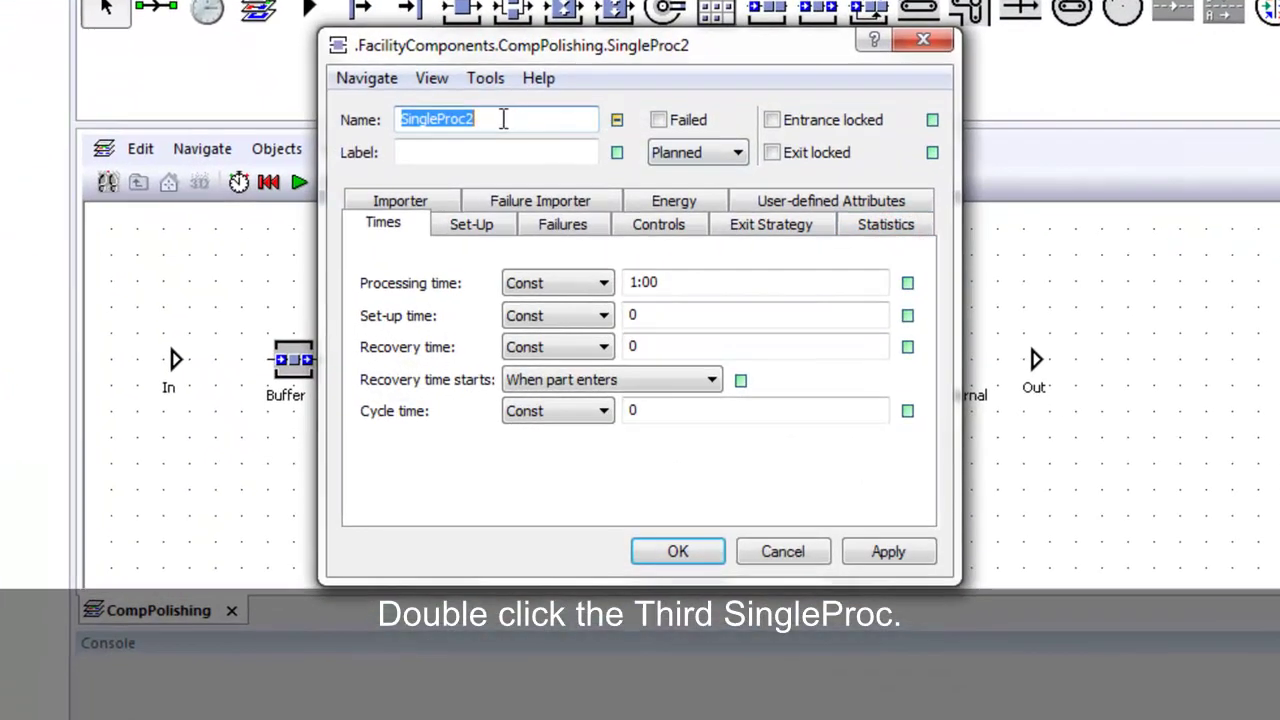
left_click(503, 119)
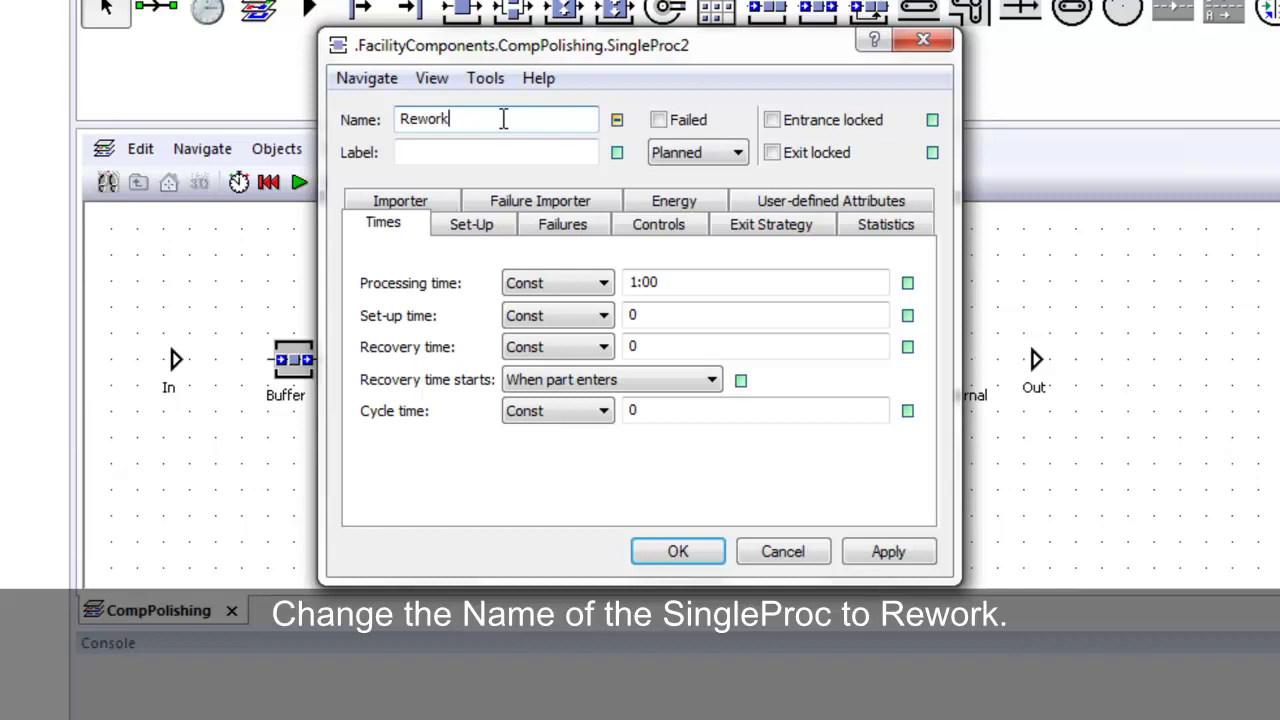
left_click(639, 283)
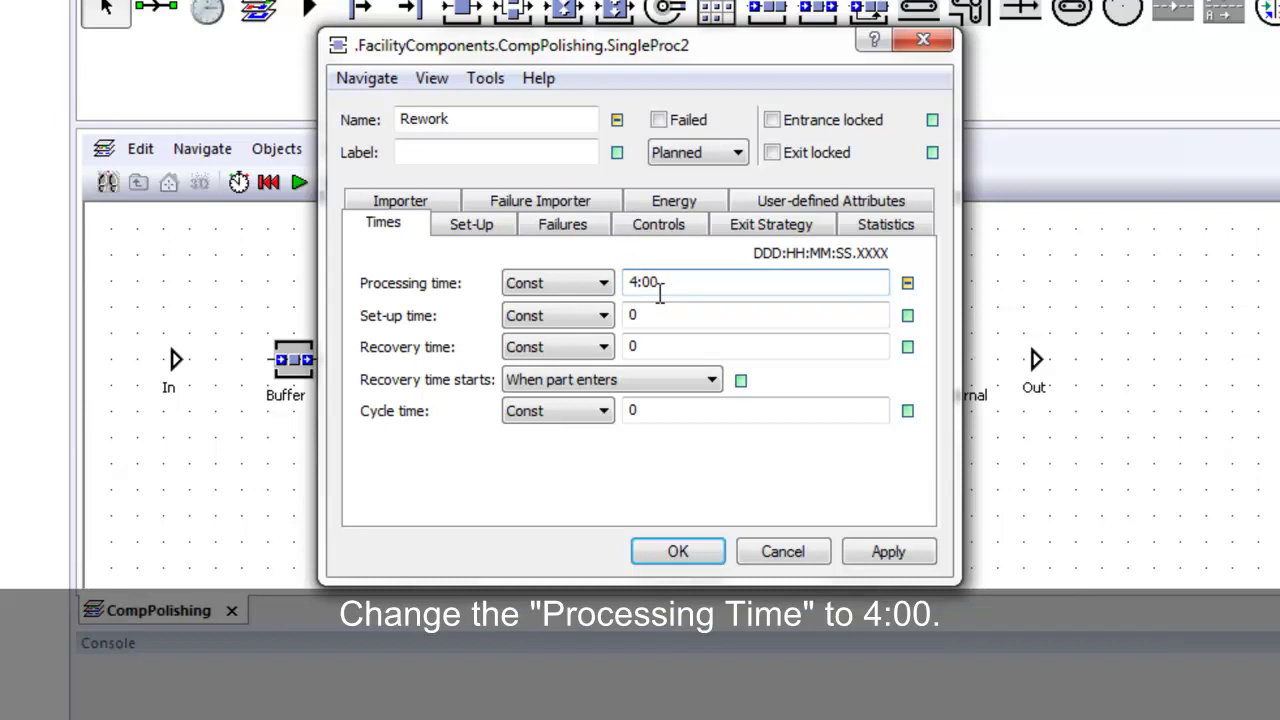
type("4:00")
left_click(745, 228)
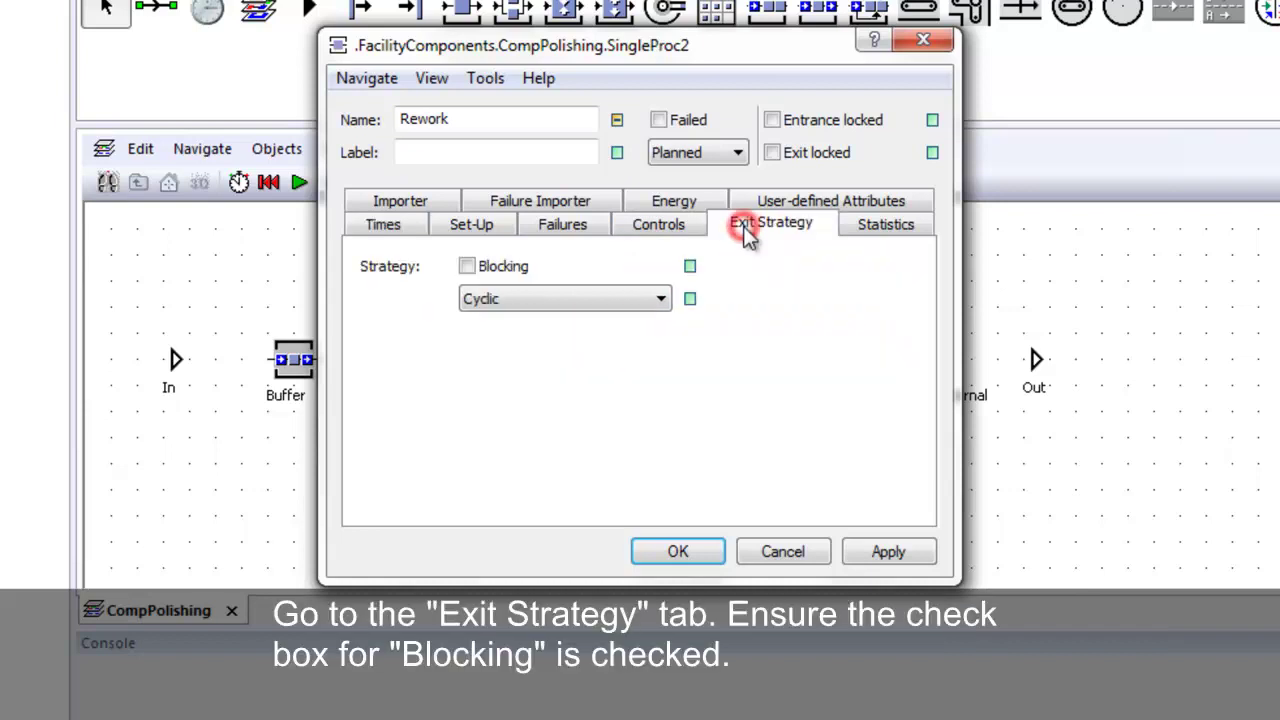
left_click(466, 266)
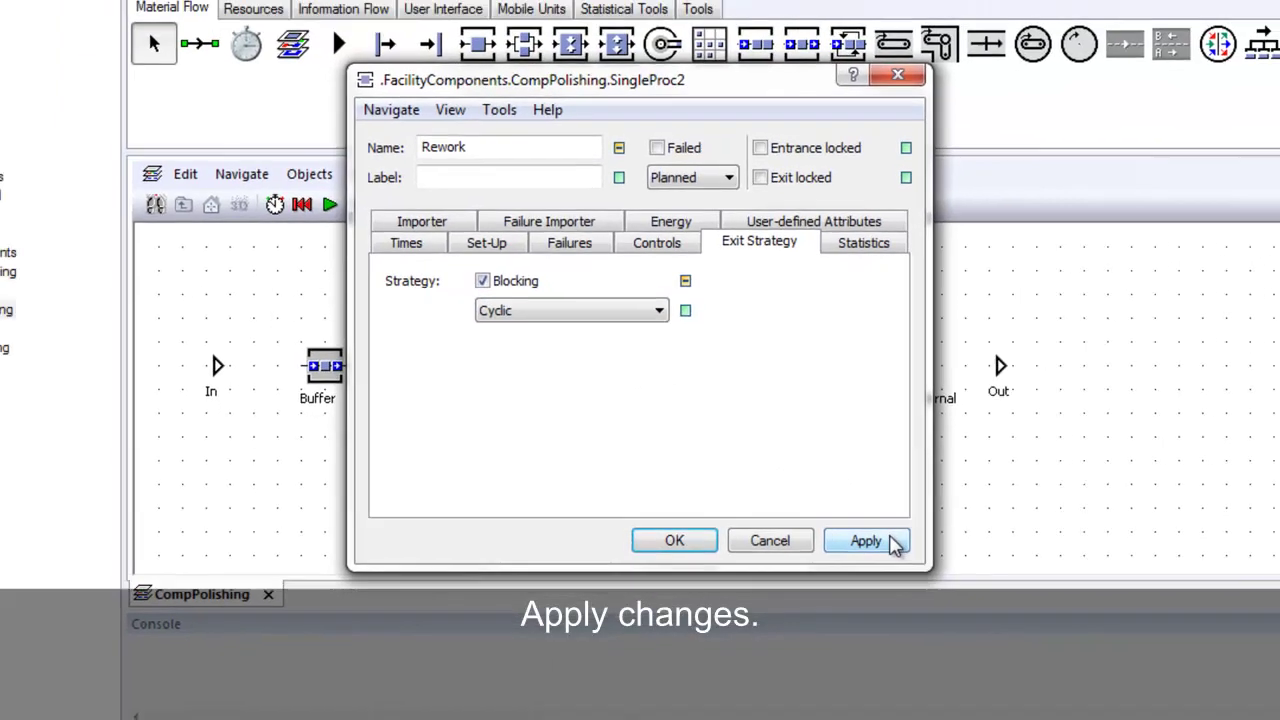
left_click(890, 541)
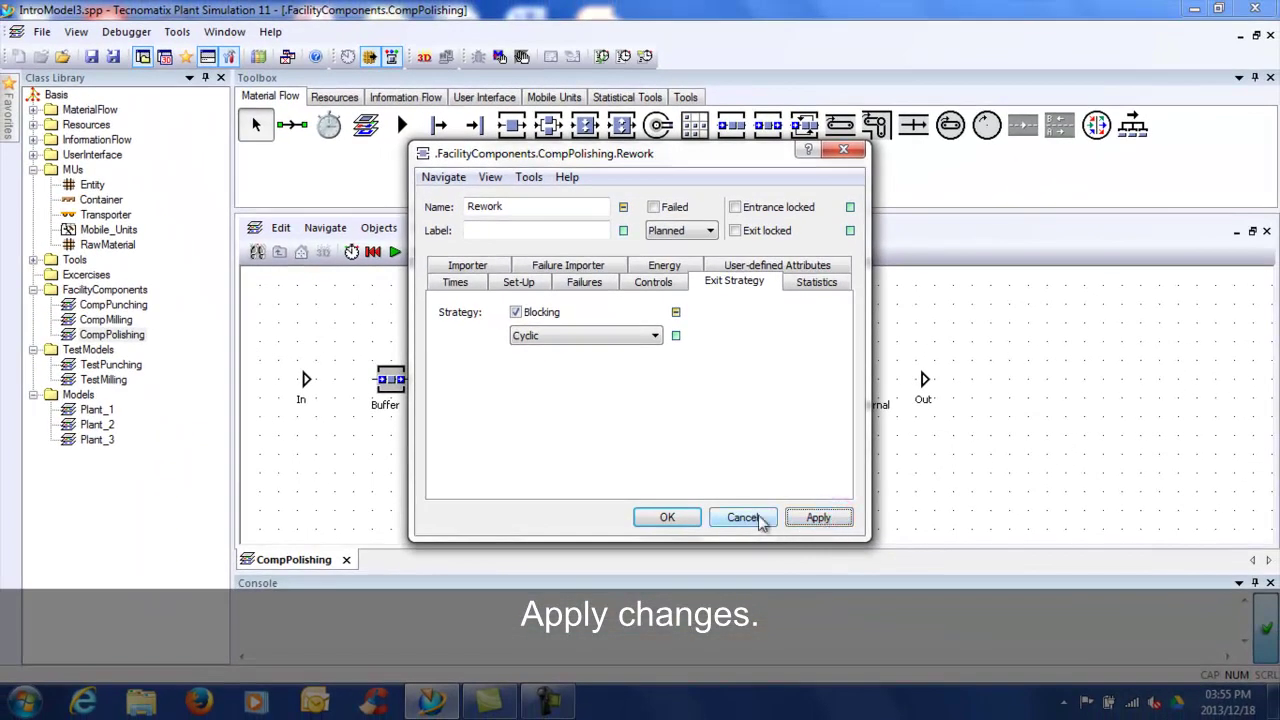
left_click(668, 518)
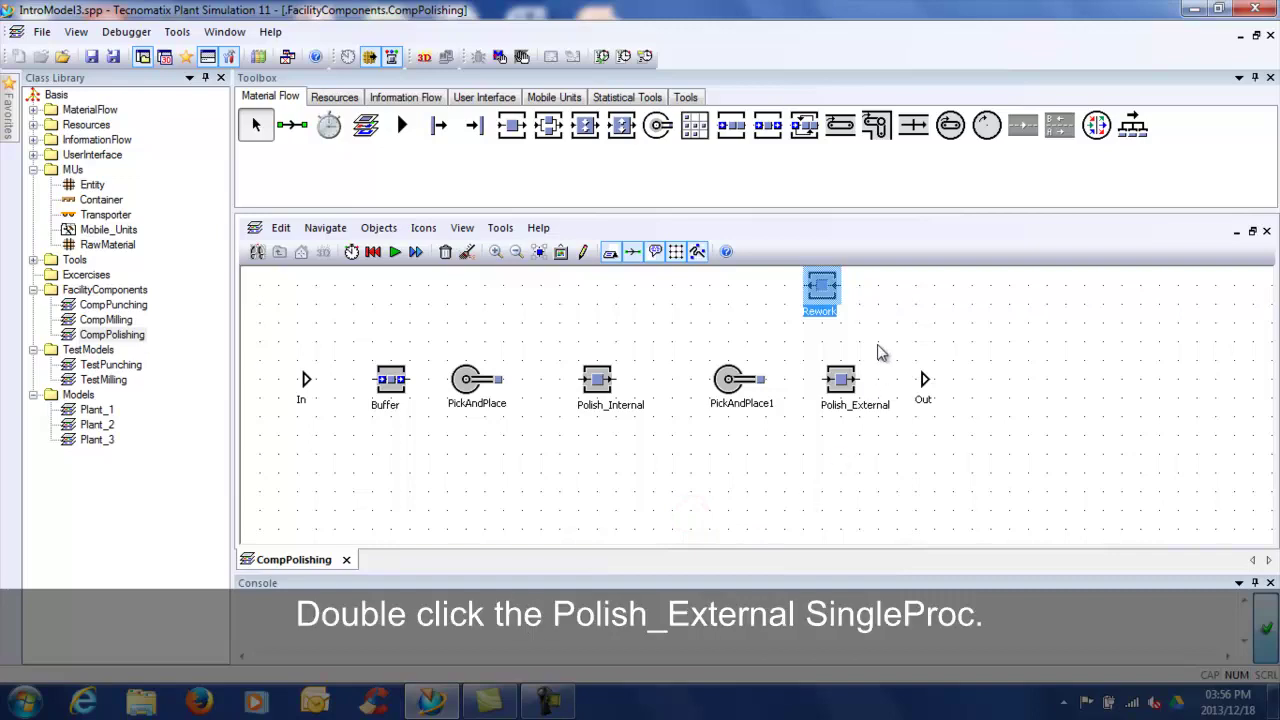
Switch Polish_External's exit strategy to Percentage, with blocking, and apply it
double_click(843, 380)
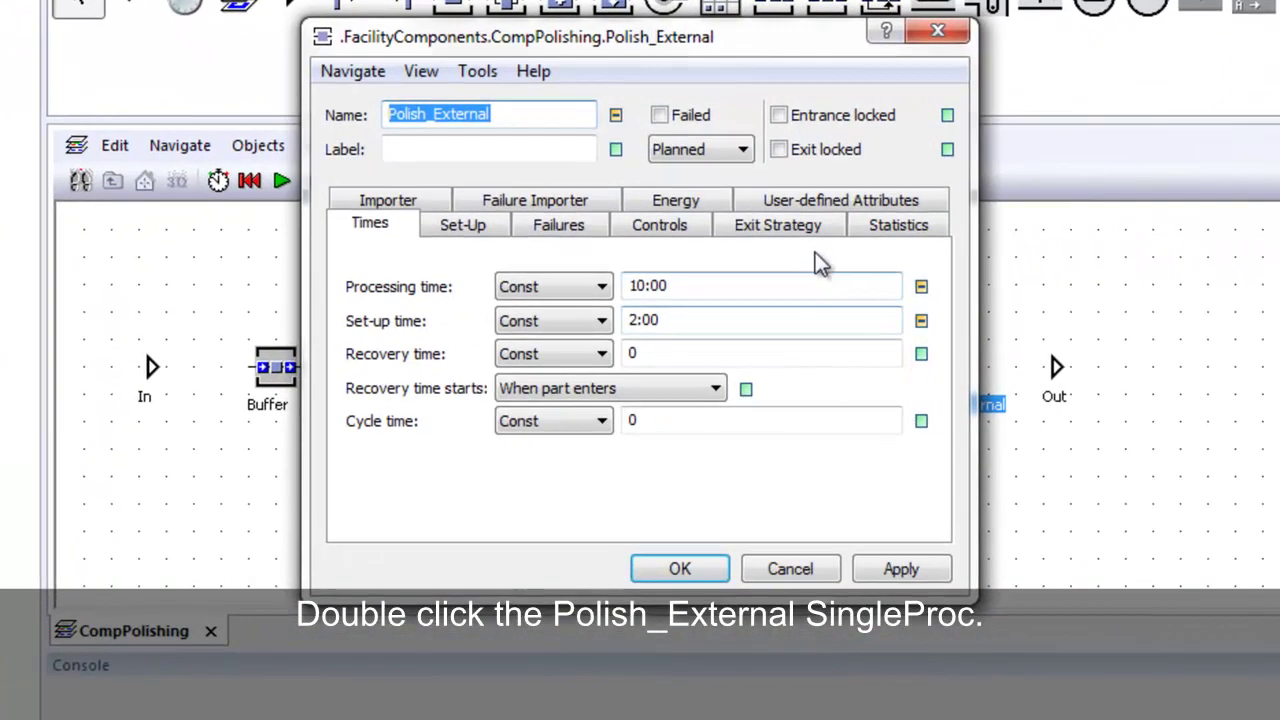
left_click(808, 232)
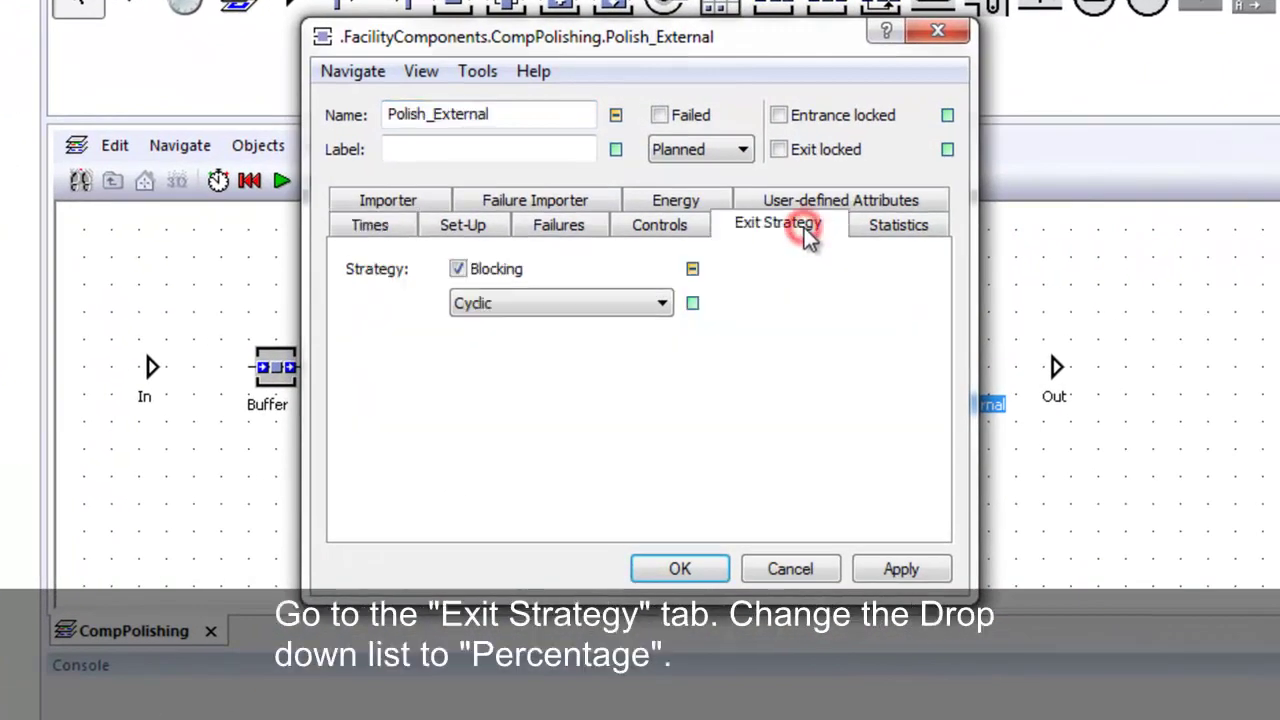
left_click(660, 305)
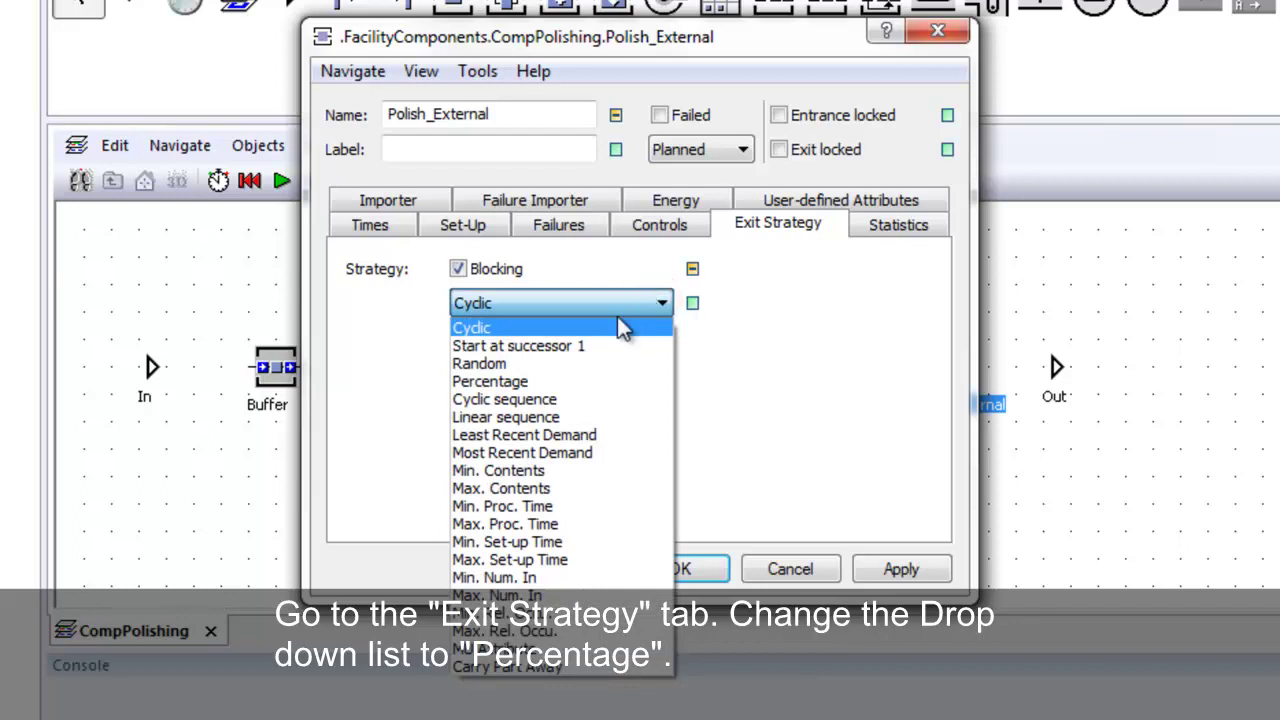
left_click(546, 381)
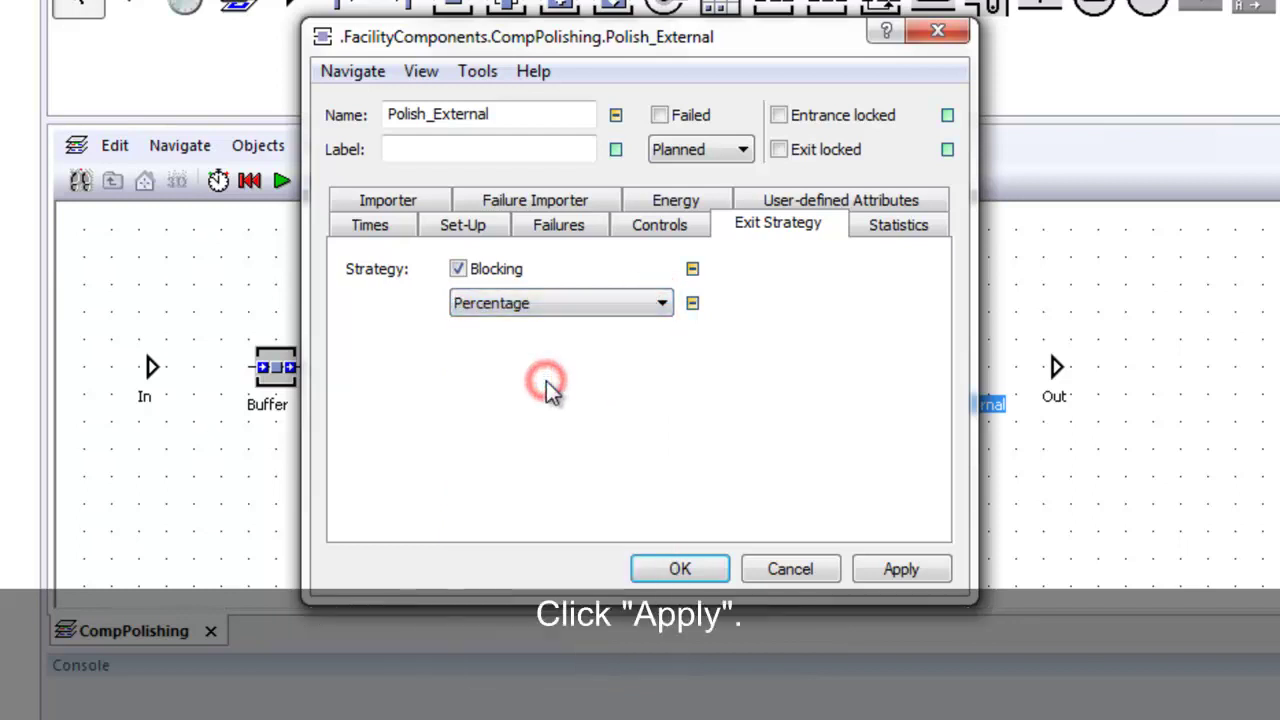
left_click(900, 569)
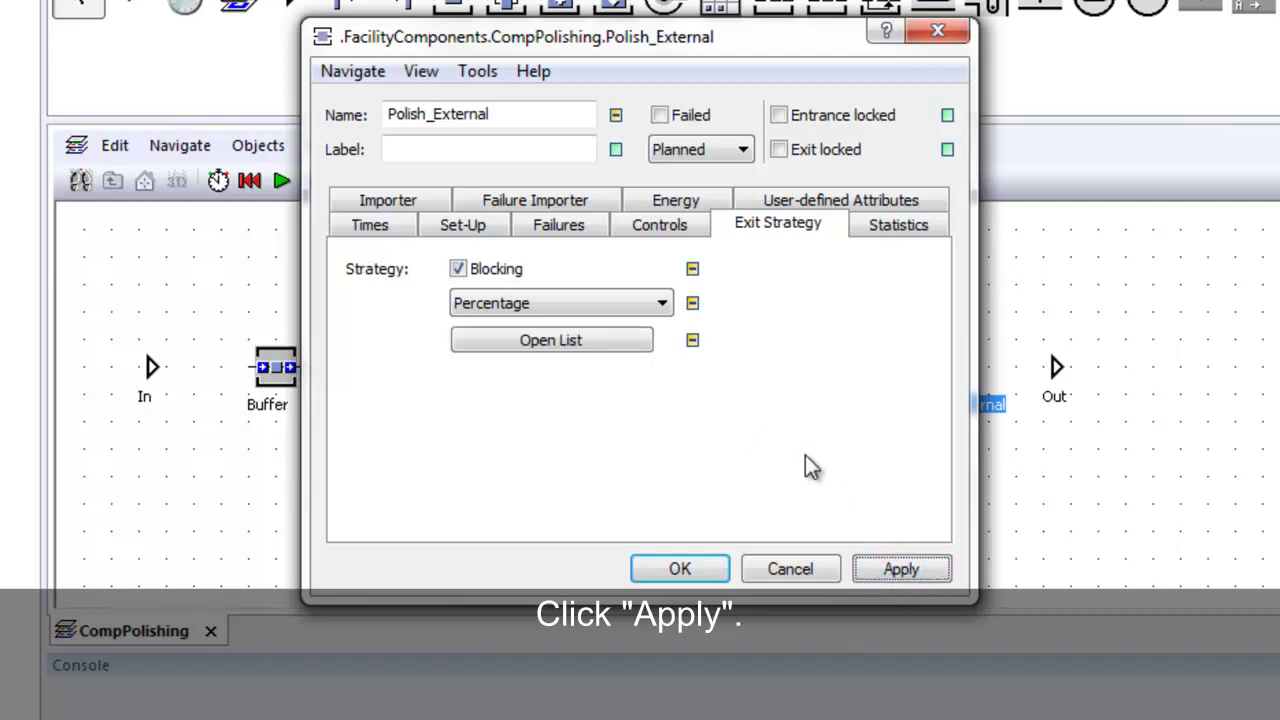
Enter exit percentages 95 and 5 in Polish_External's list, then close the list and settings
left_click(641, 341)
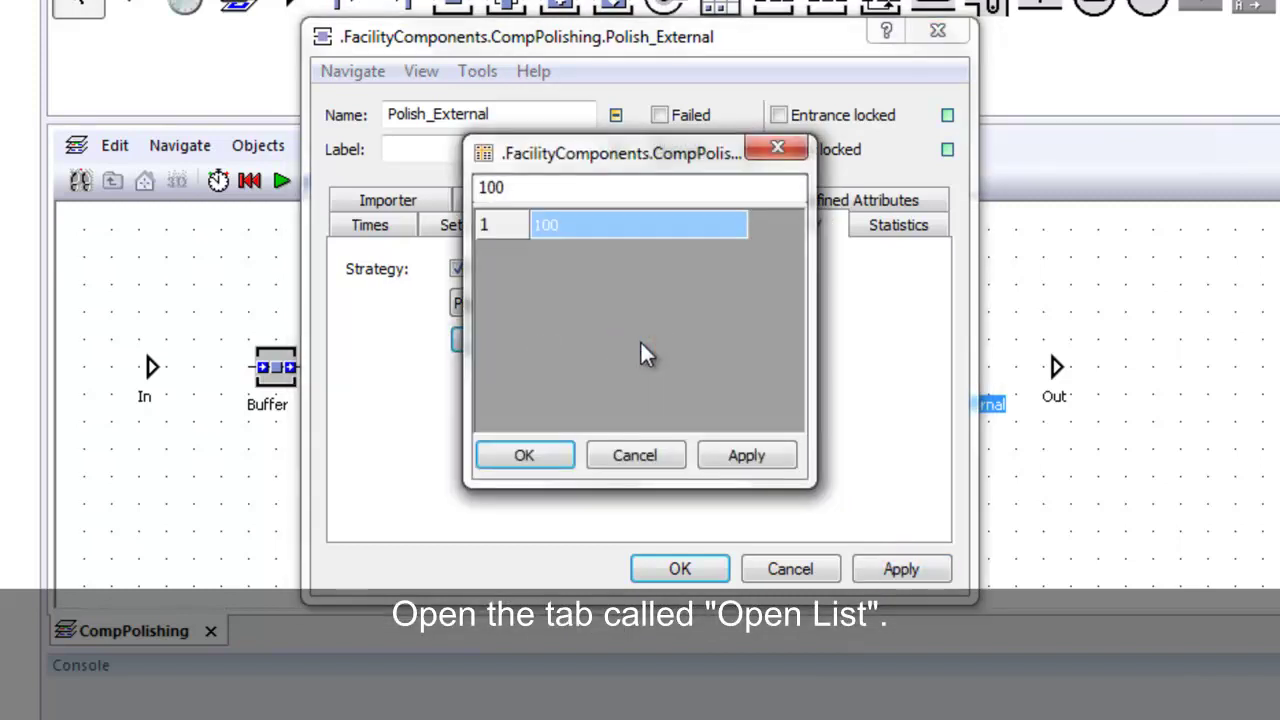
key("Return")
left_click(582, 226)
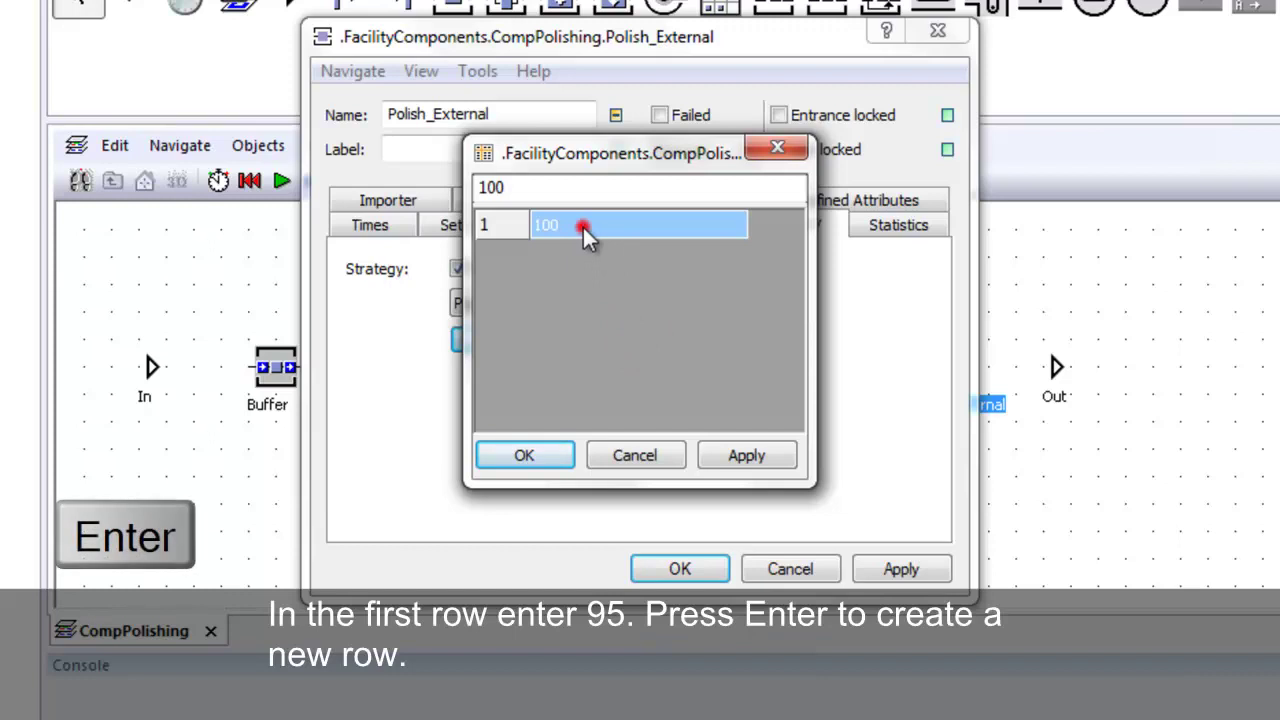
type("95")
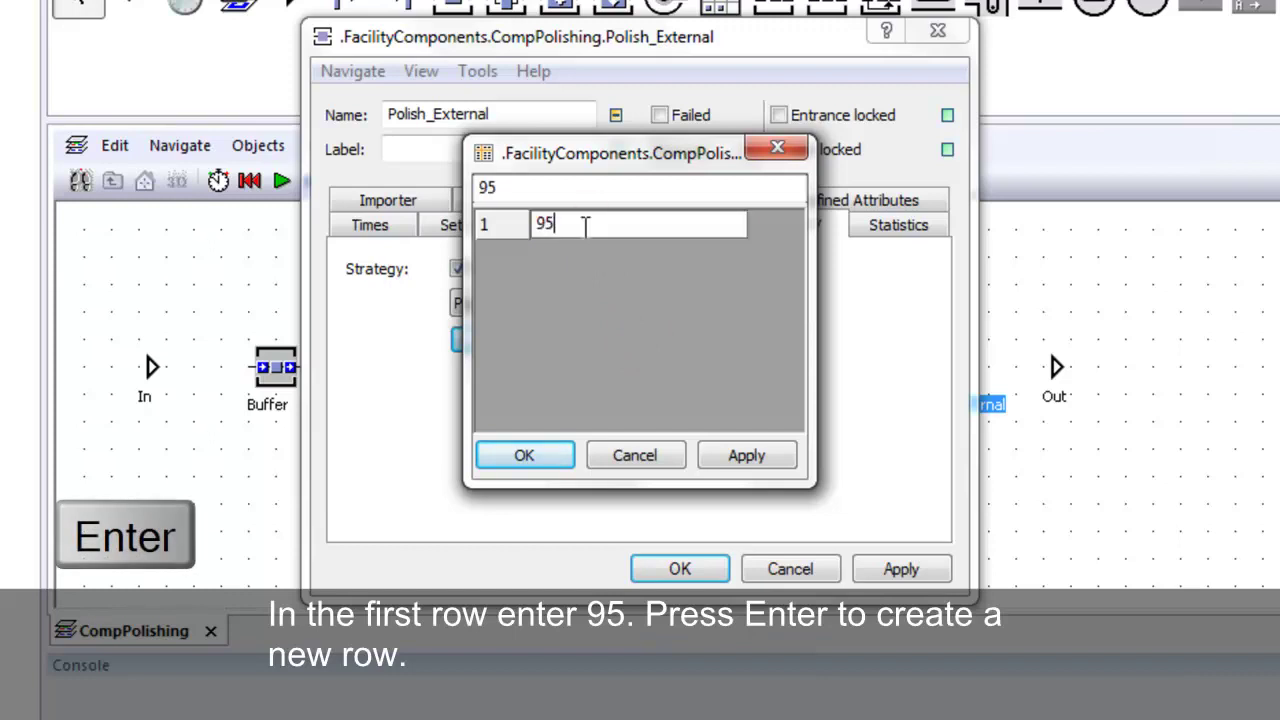
key("Return")
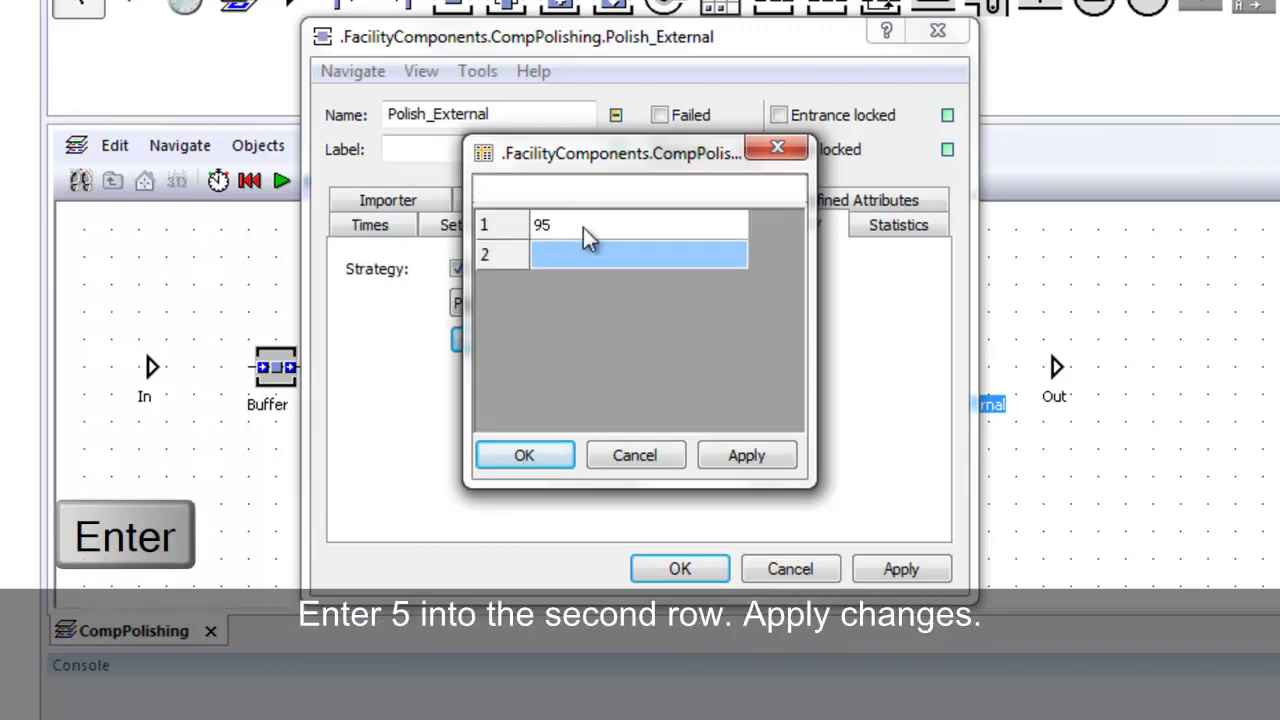
type("5")
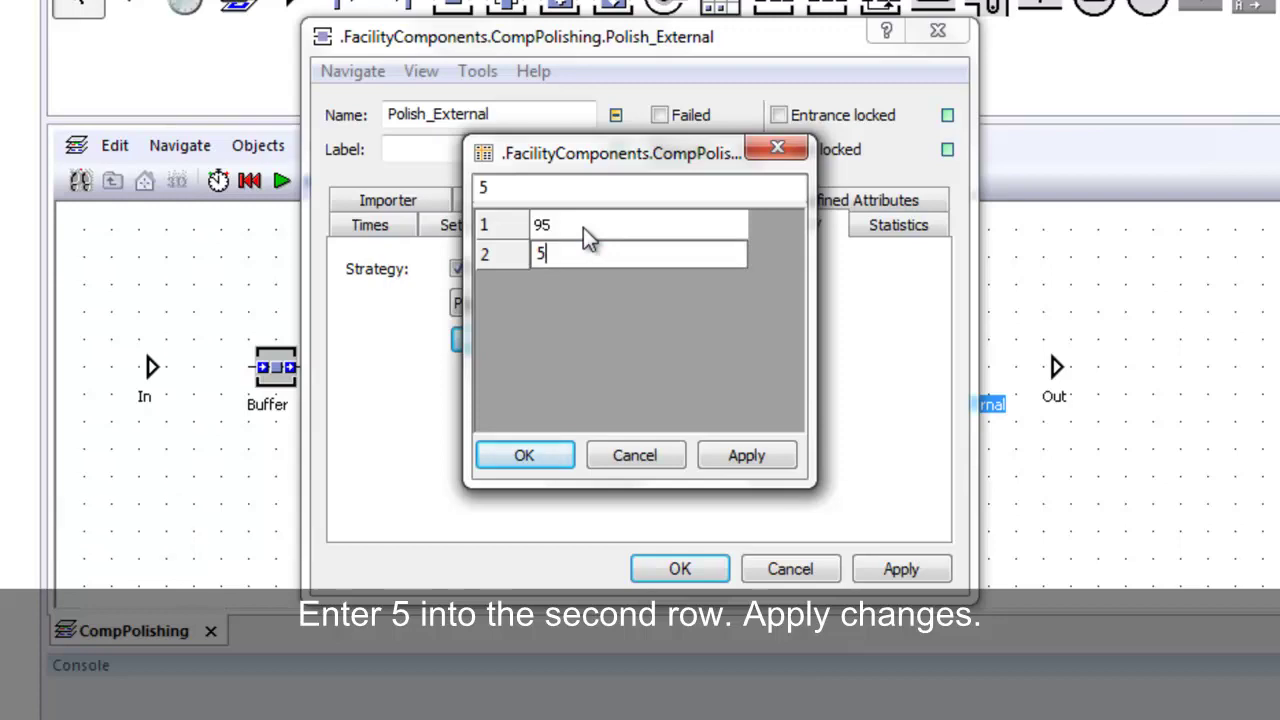
left_click(754, 452)
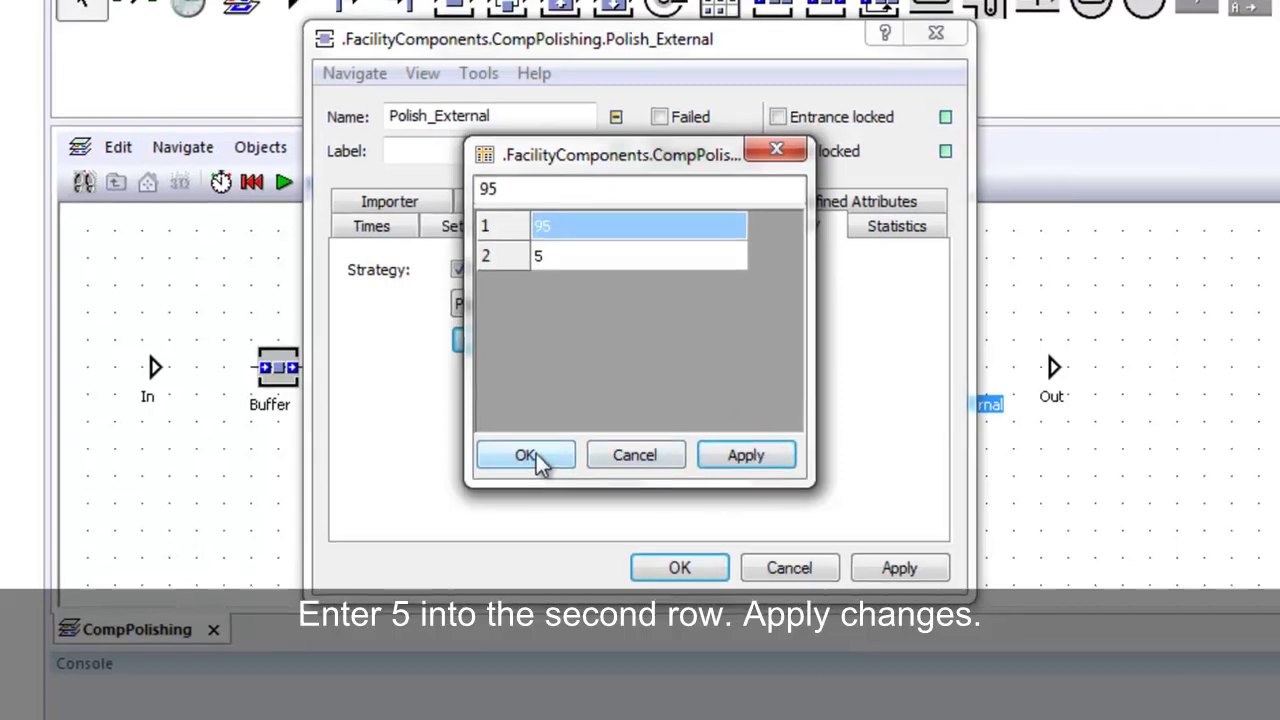
left_click(535, 453)
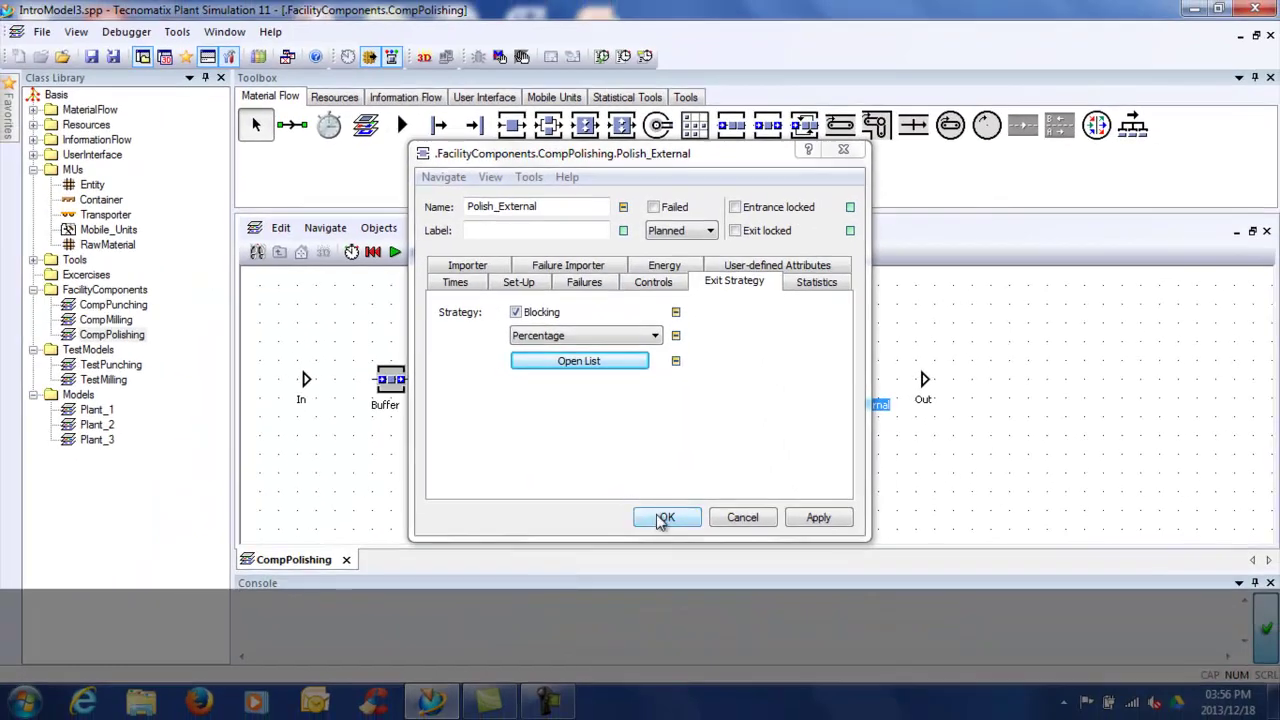
left_click(662, 517)
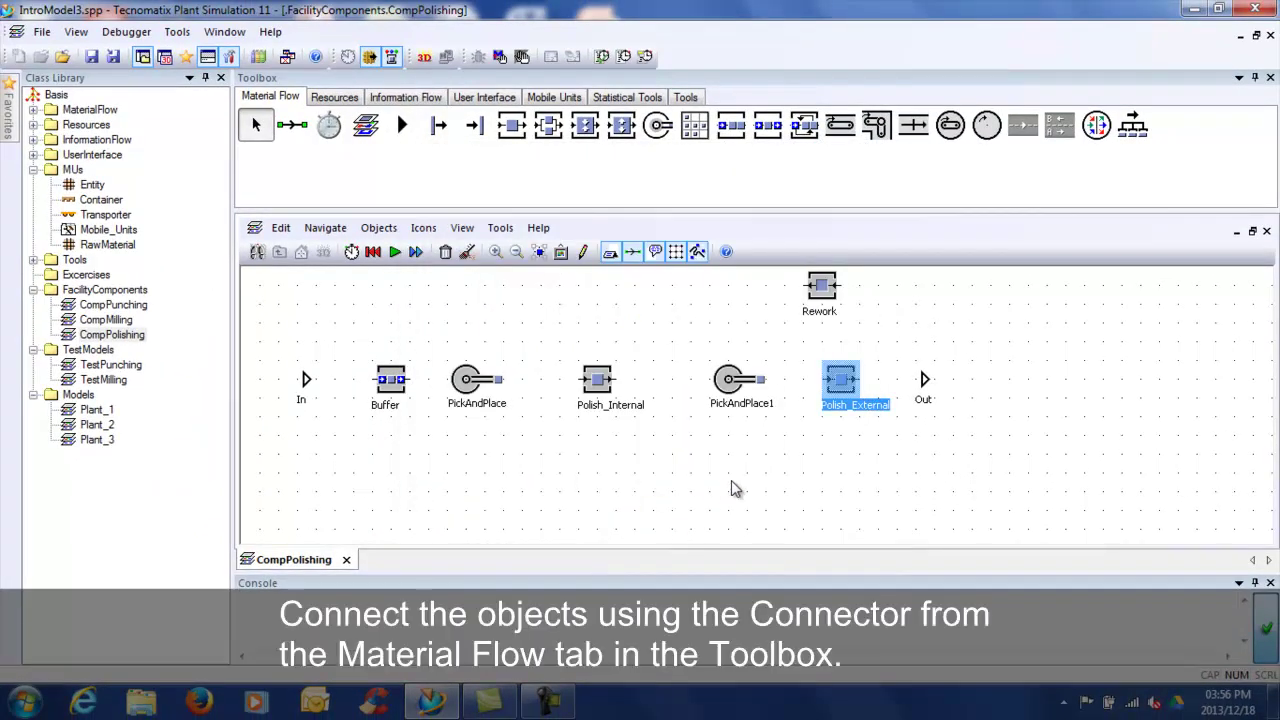
Connect In, Buffer, PickAndPlace, Polish_Internal, PickAndPlace1, Polish_External and Out in sequence
left_click(293, 128)
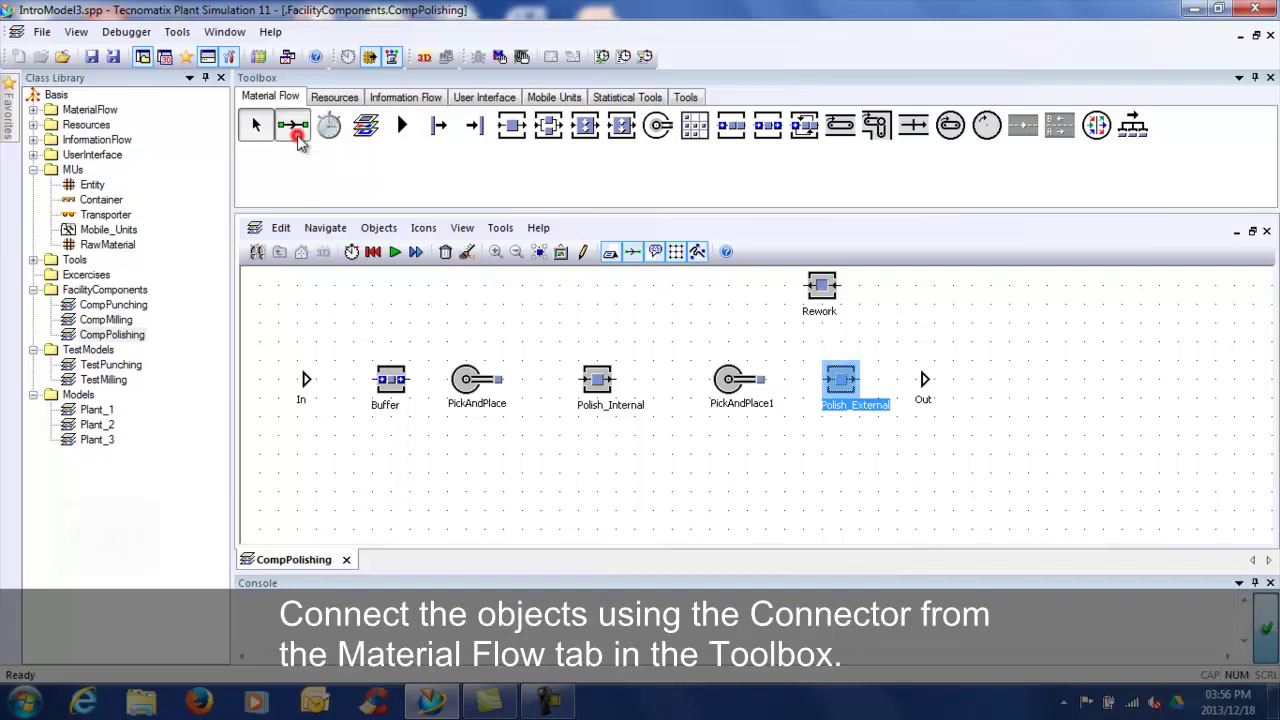
key("ctrl")
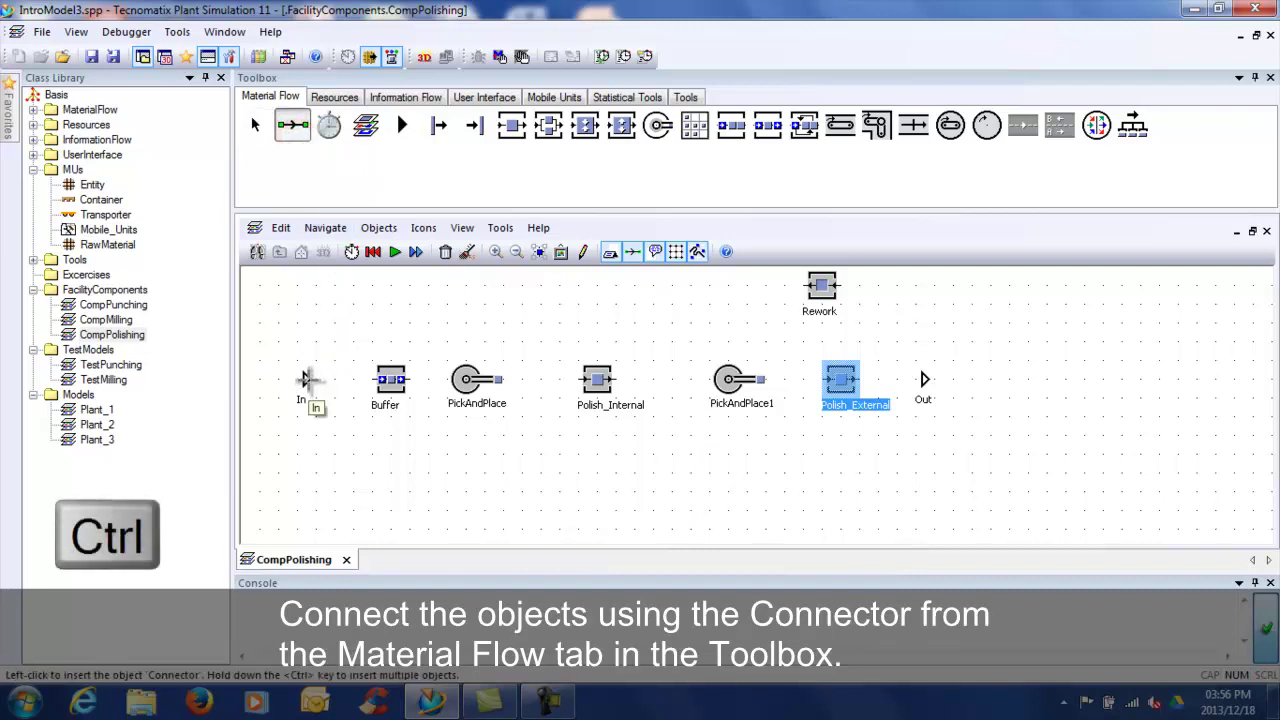
left_click(307, 379)
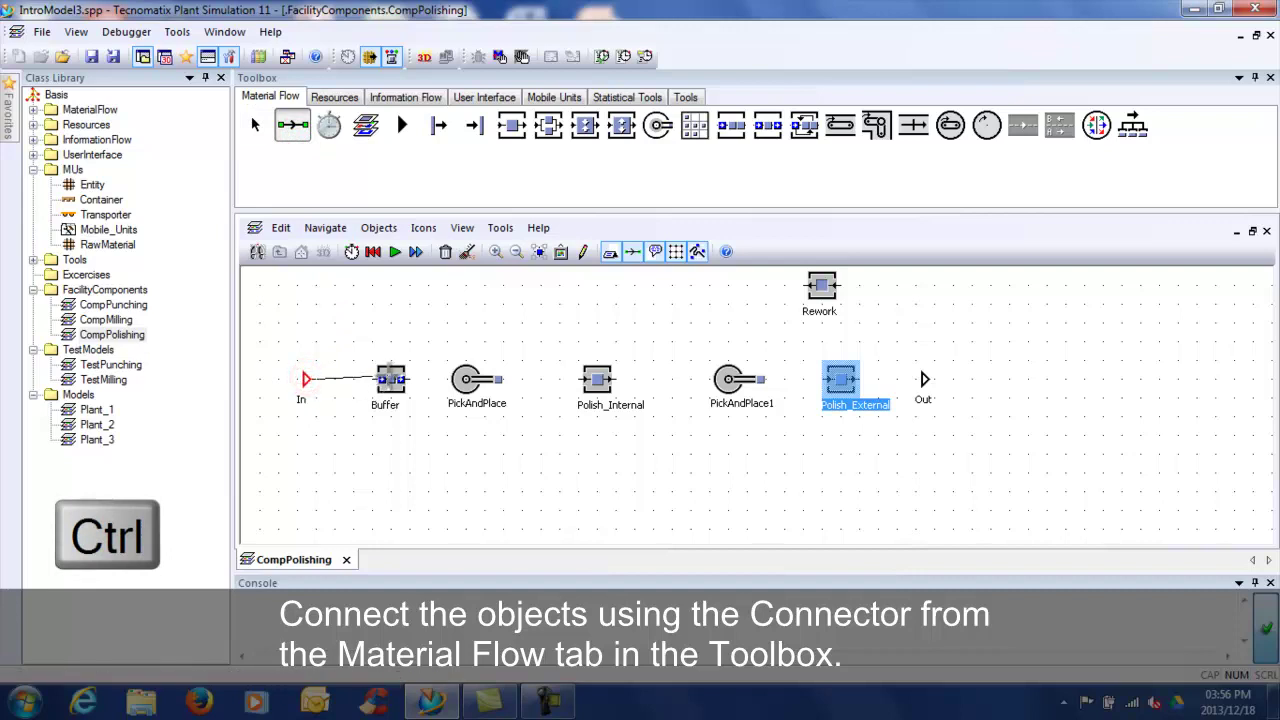
left_click(390, 376)
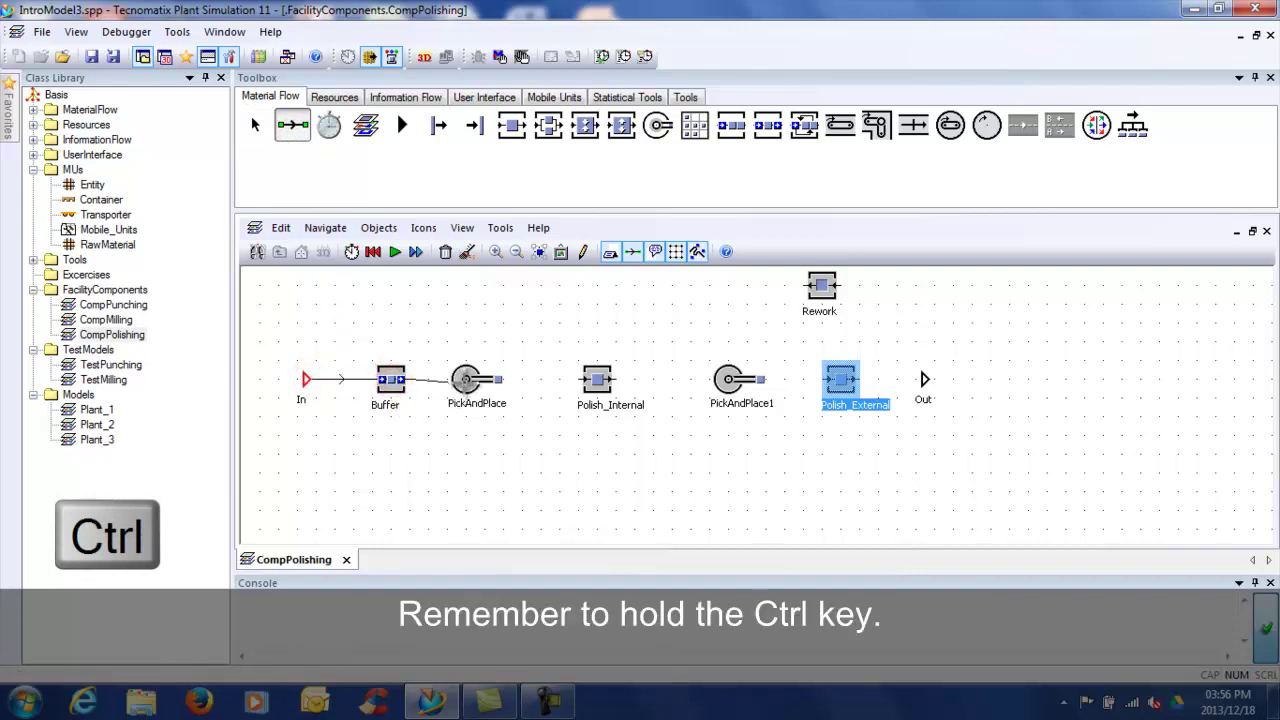
left_click(465, 379)
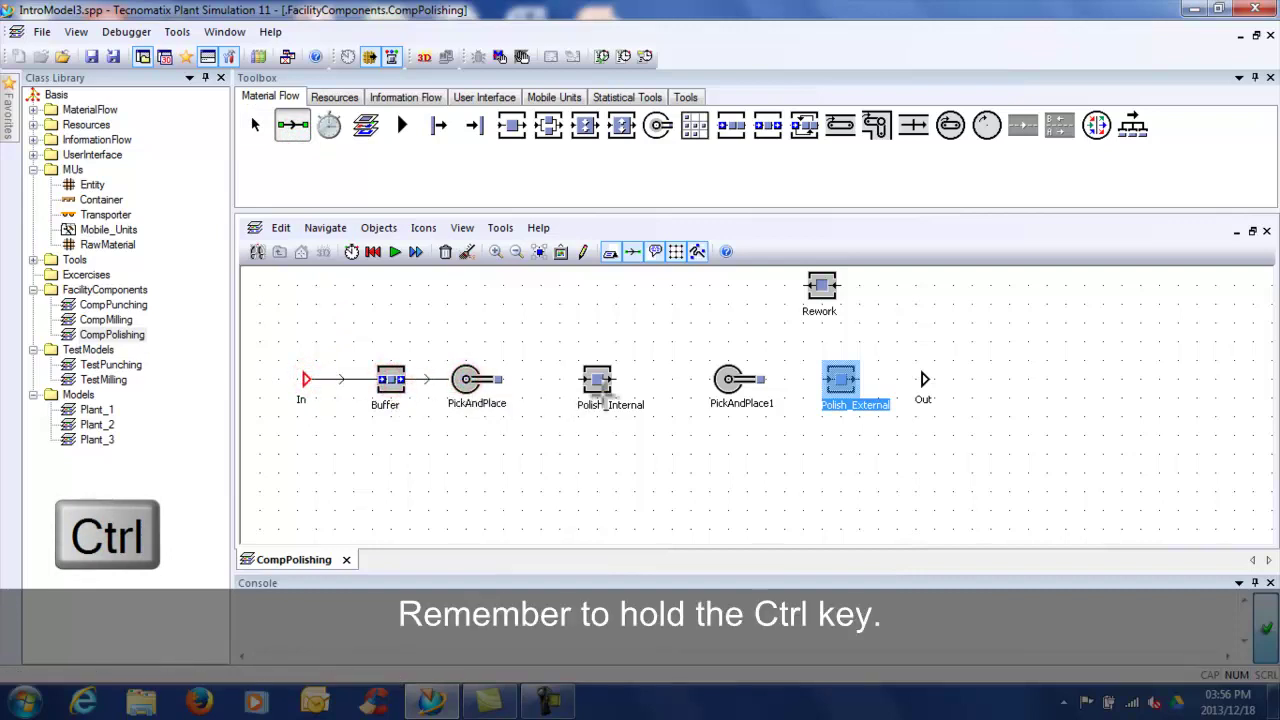
left_click(598, 382)
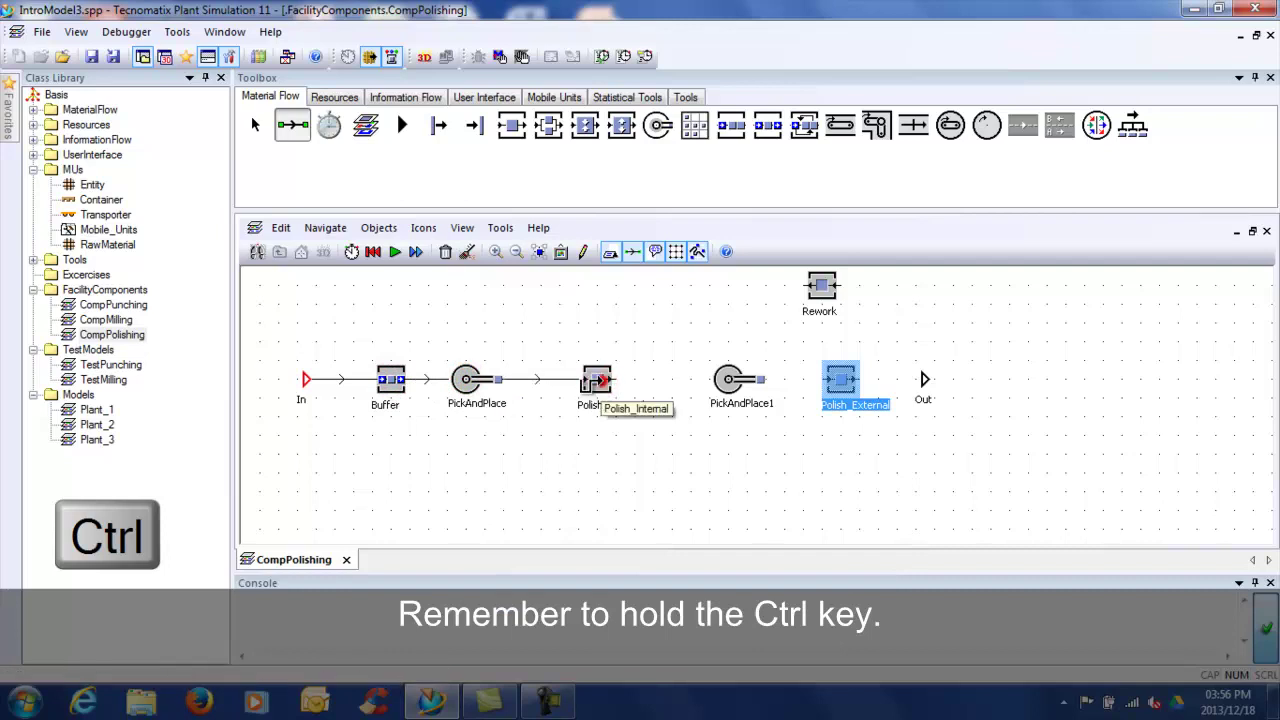
left_click(728, 380)
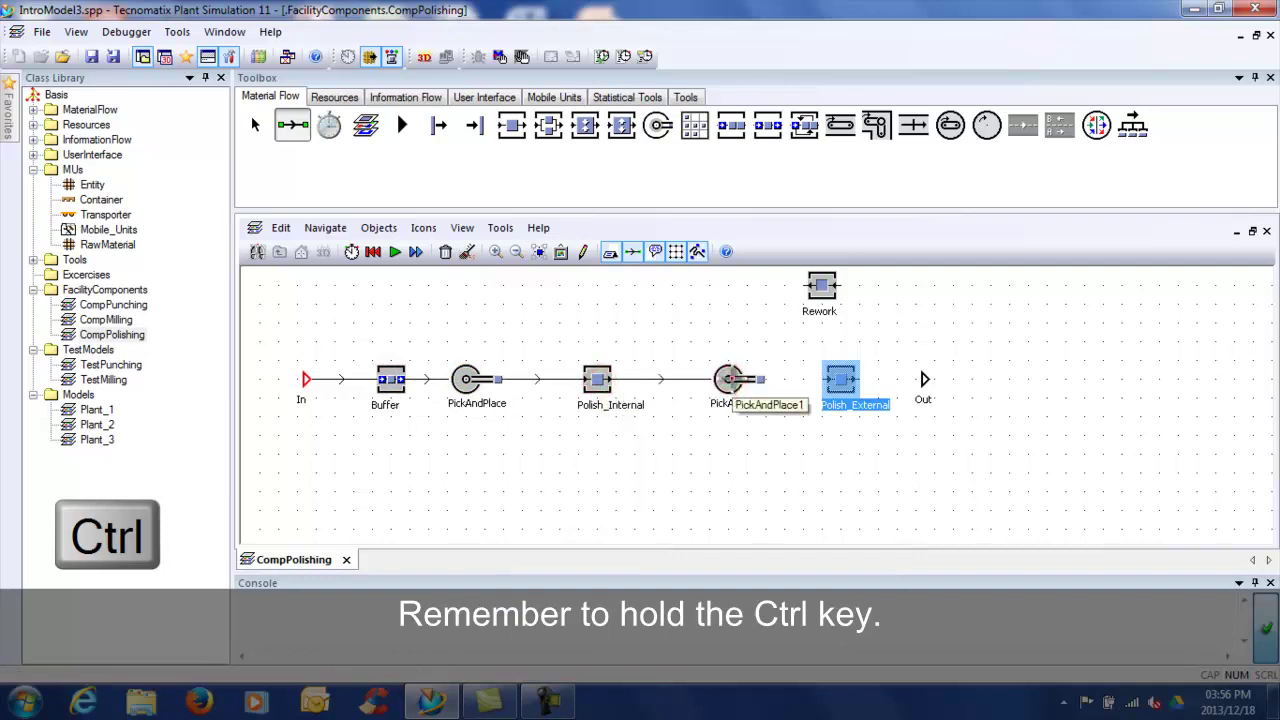
left_click(840, 380)
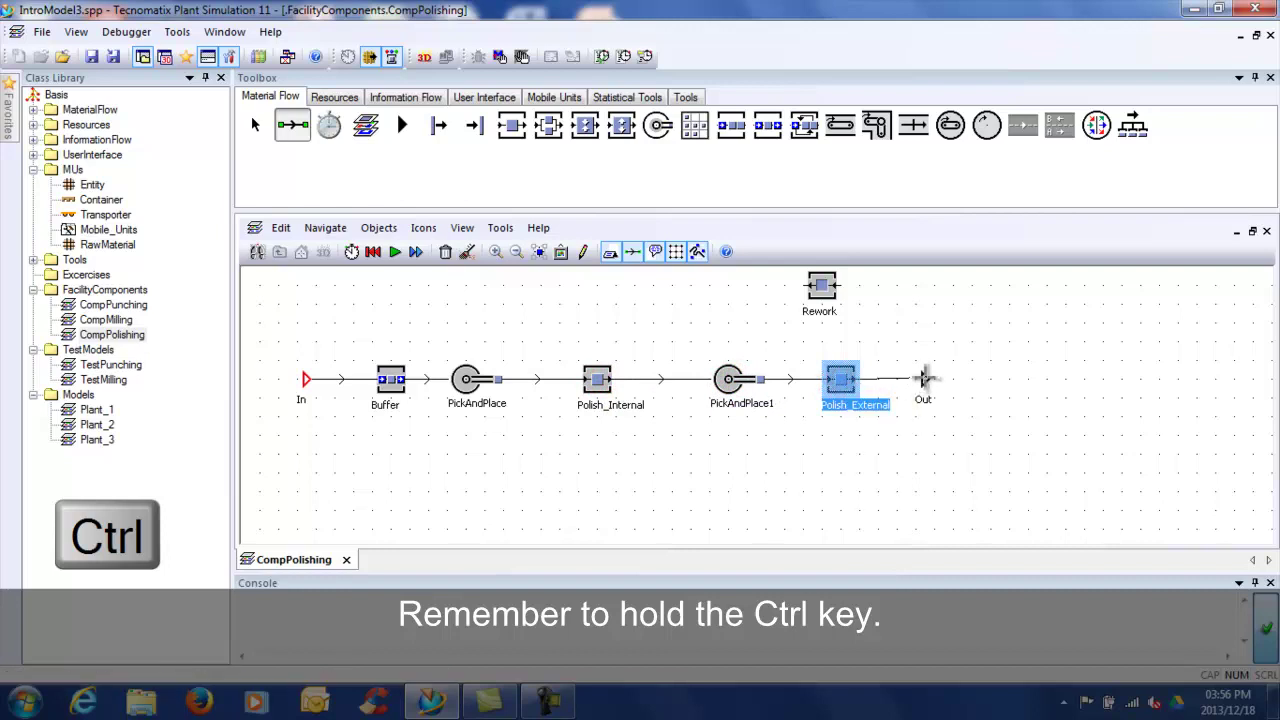
left_click(924, 378)
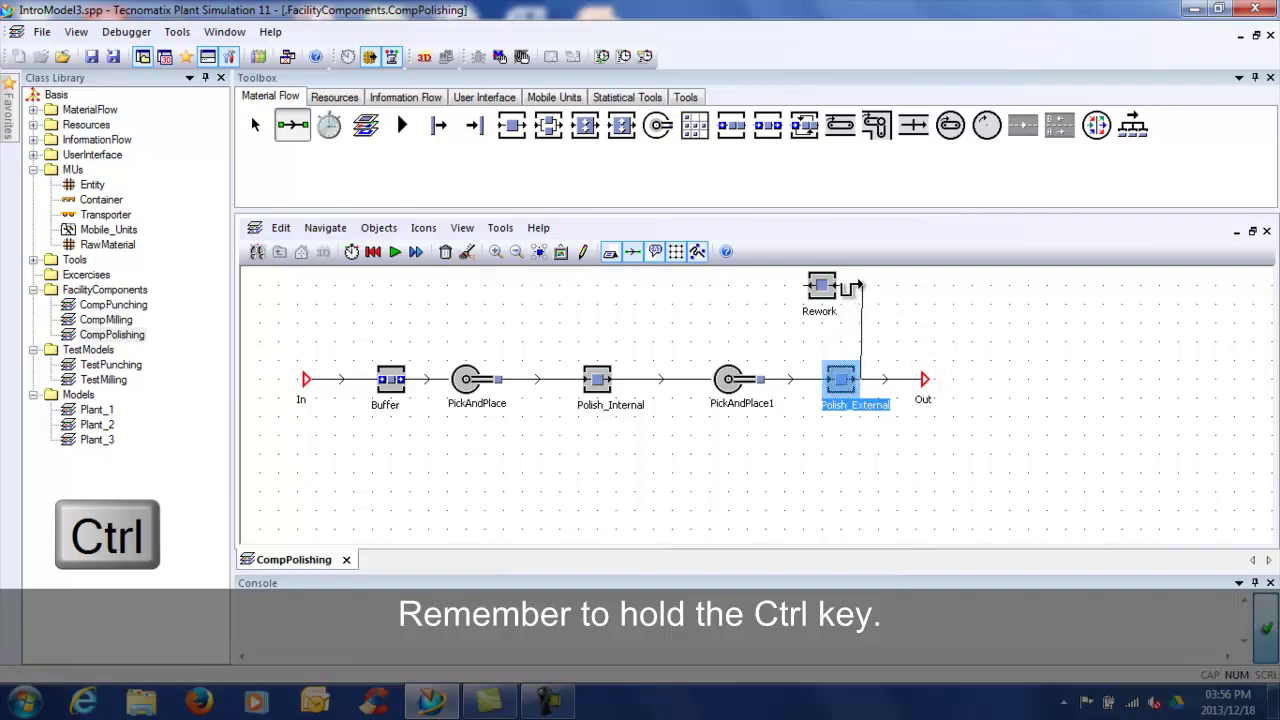
Link Polish_External up to Rework and route Rework's return line back into Buffer
left_click(857, 287)
left_click(857, 287)
left_click(822, 287)
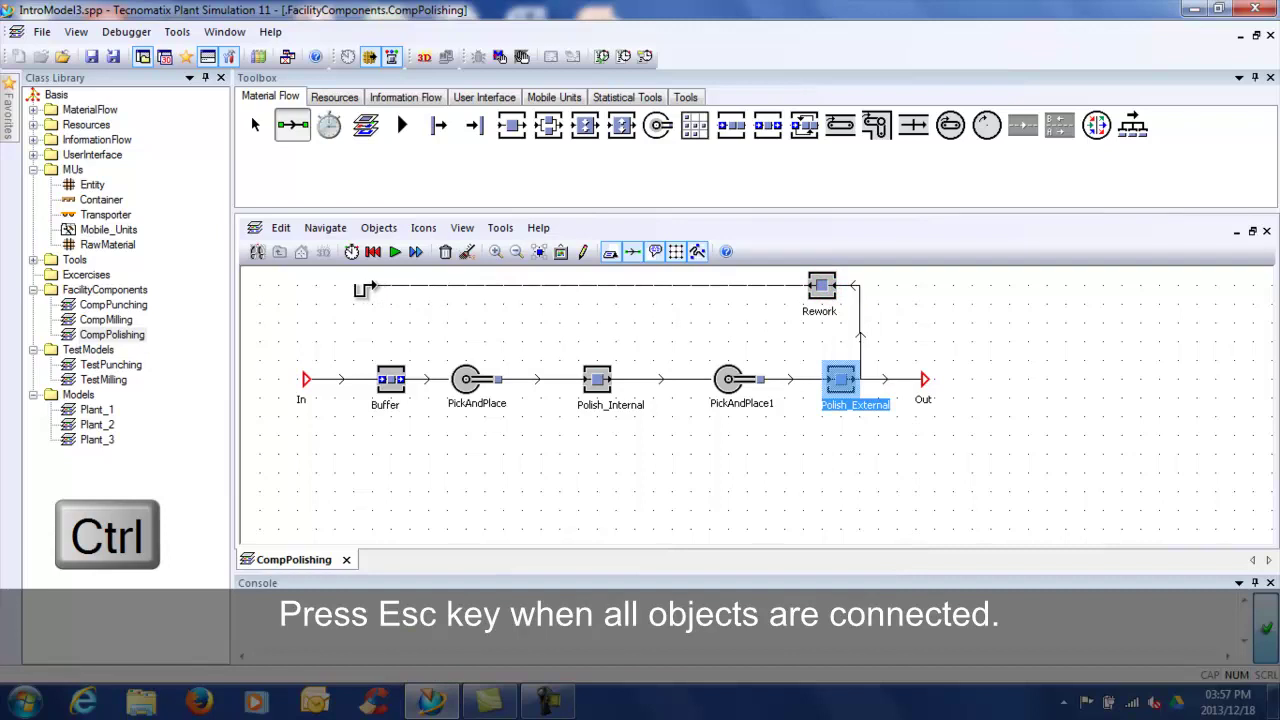
left_click(366, 287, "ctrl")
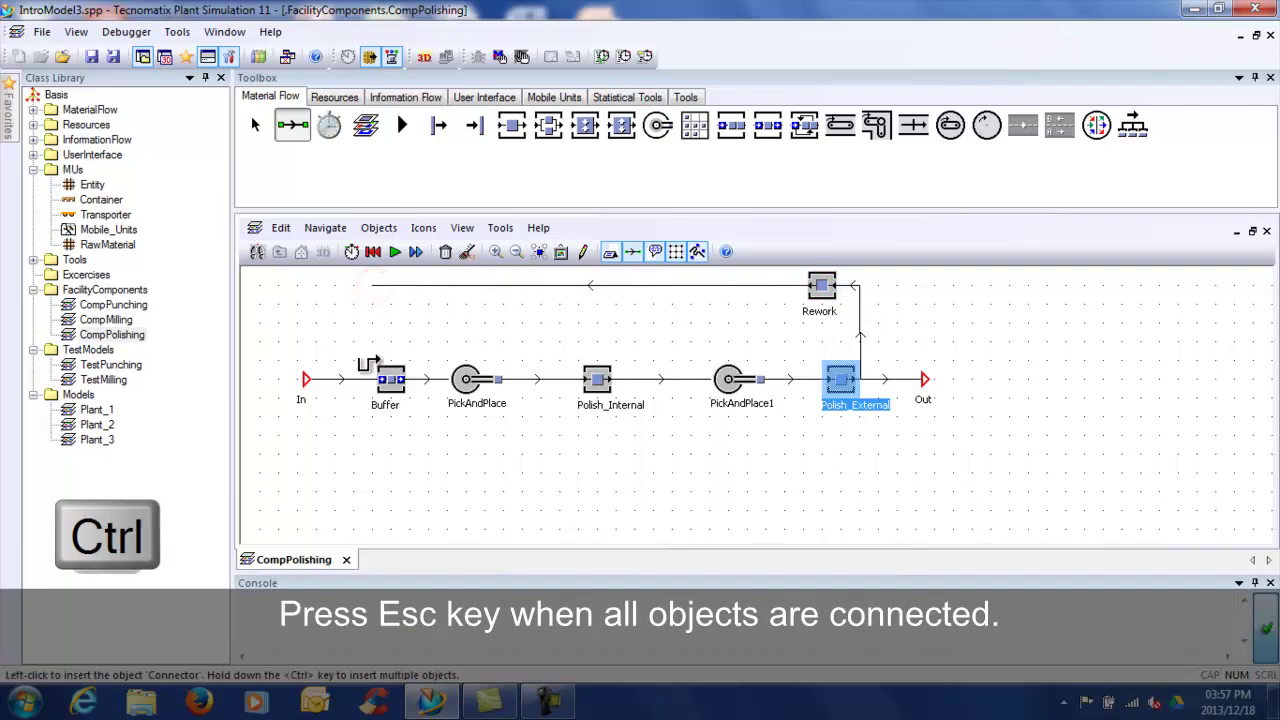
left_click(362, 378, "ctrl")
key("Escape")
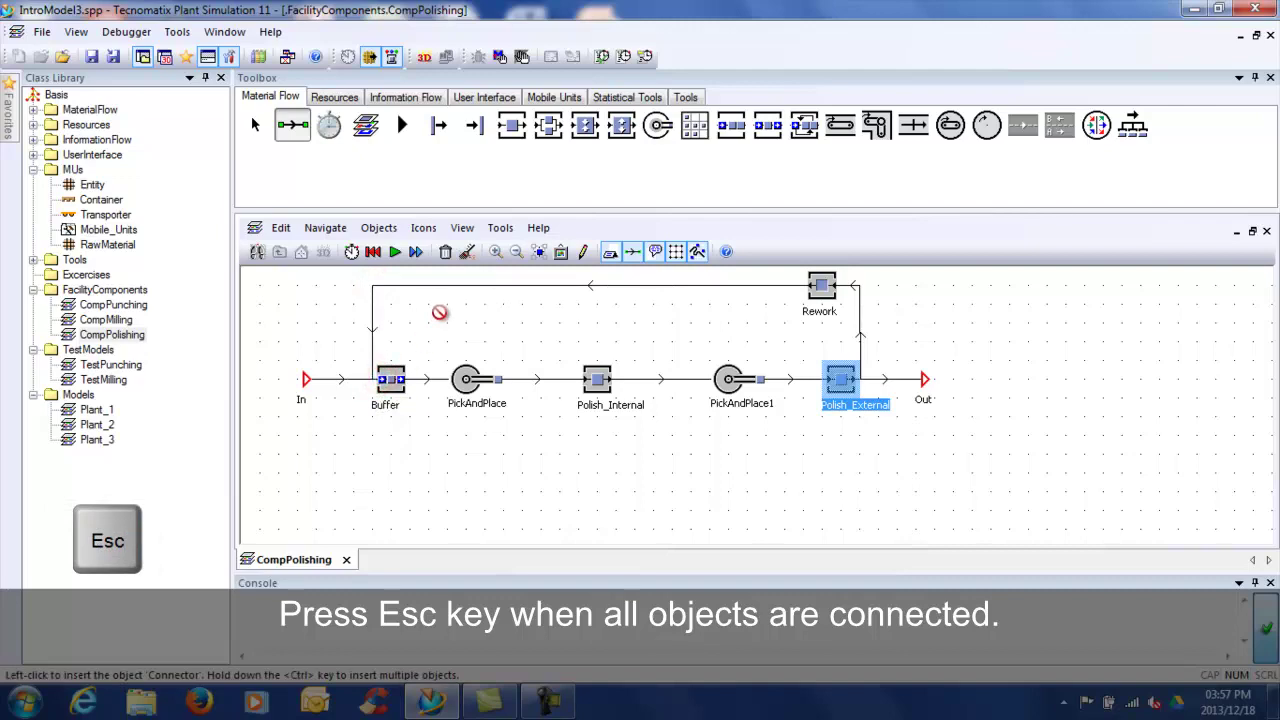
key("Escape")
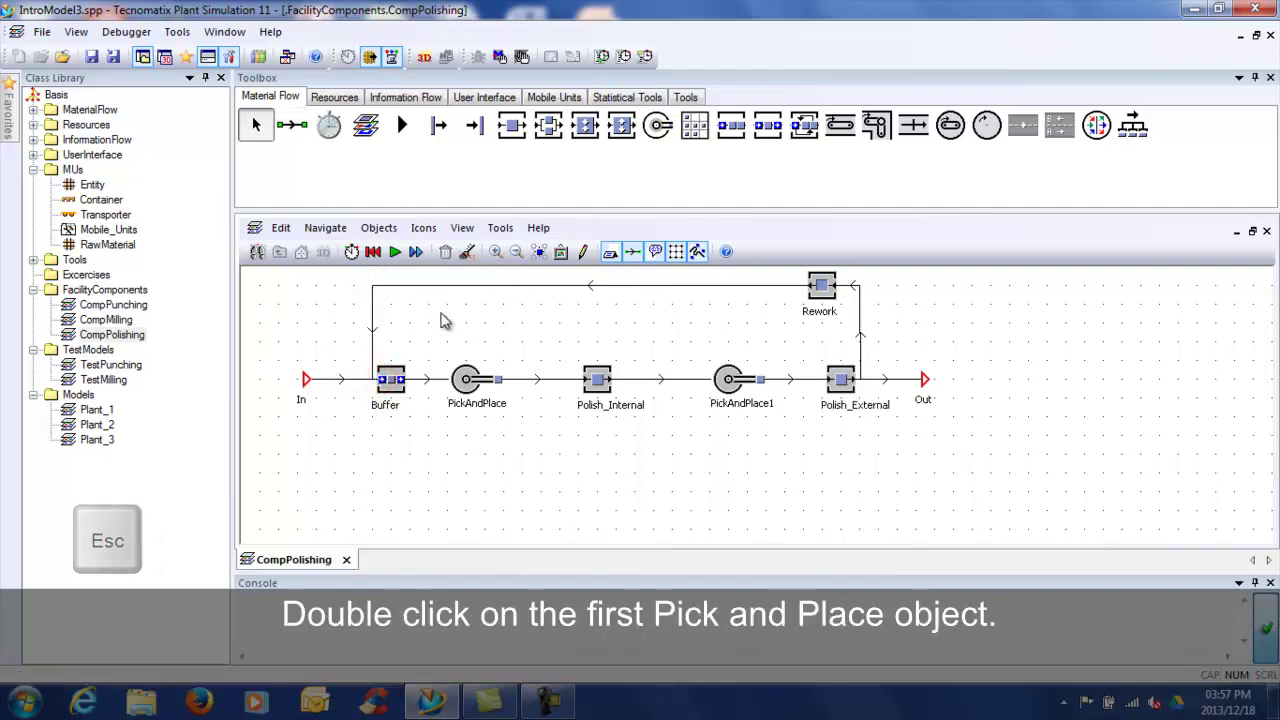
double_click(470, 382)
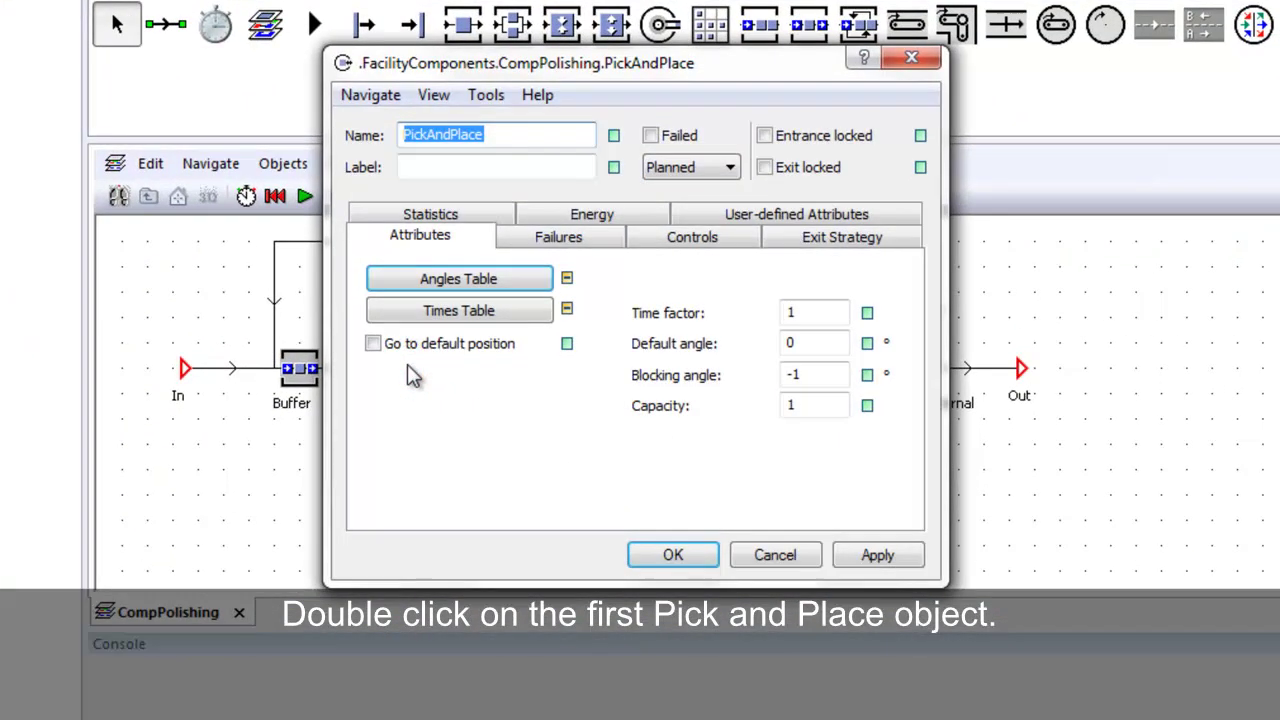
Check the first PickAndPlace's angles table and confirm its exit strategy is blocking
left_click(486, 281)
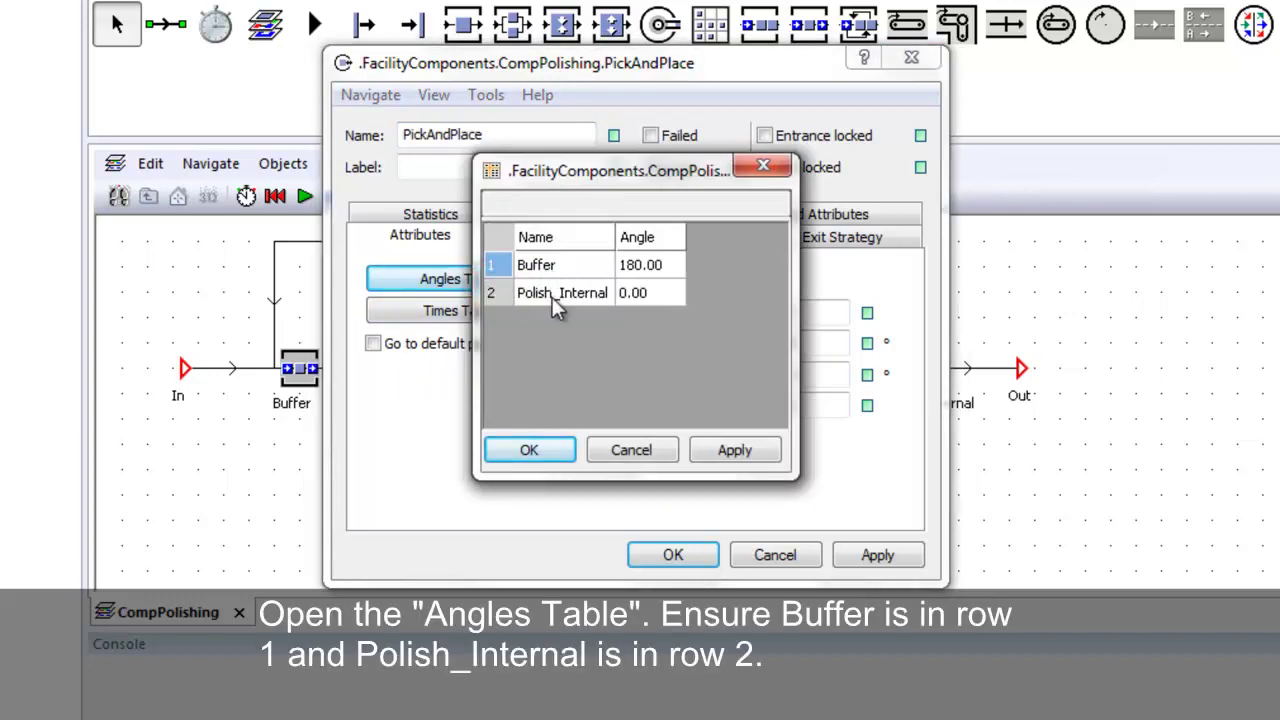
left_click(531, 451)
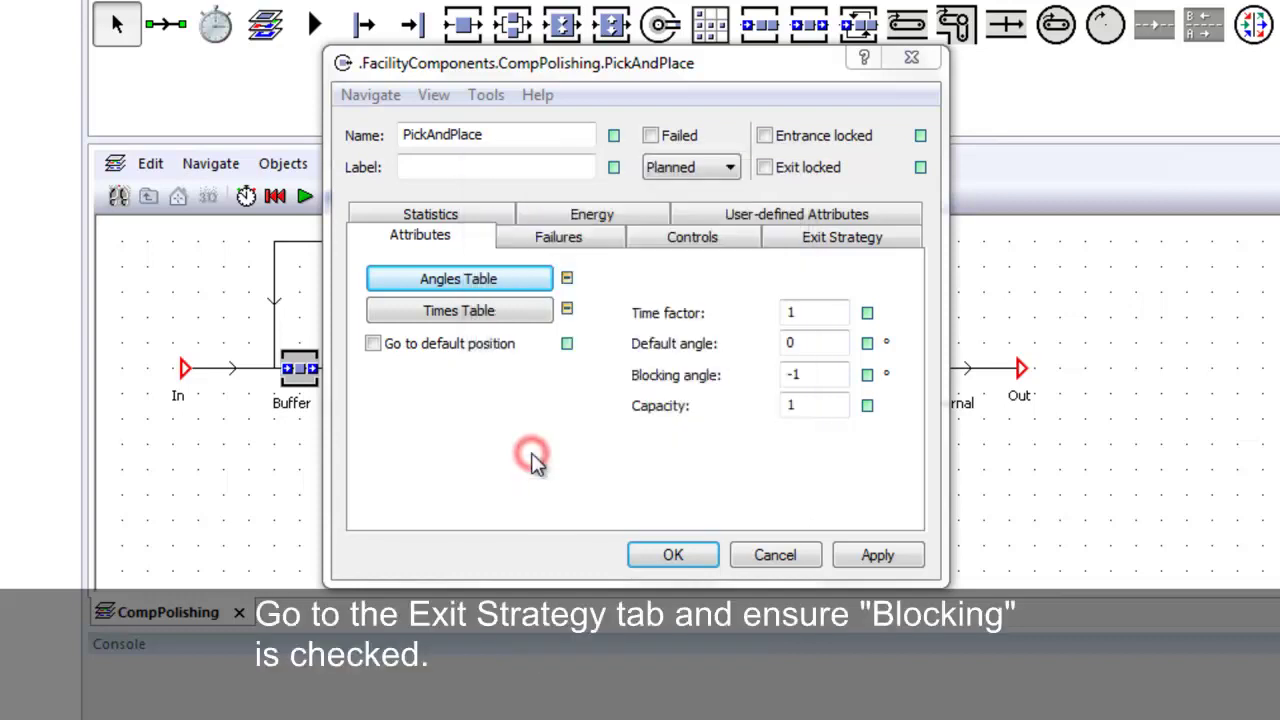
left_click(810, 244)
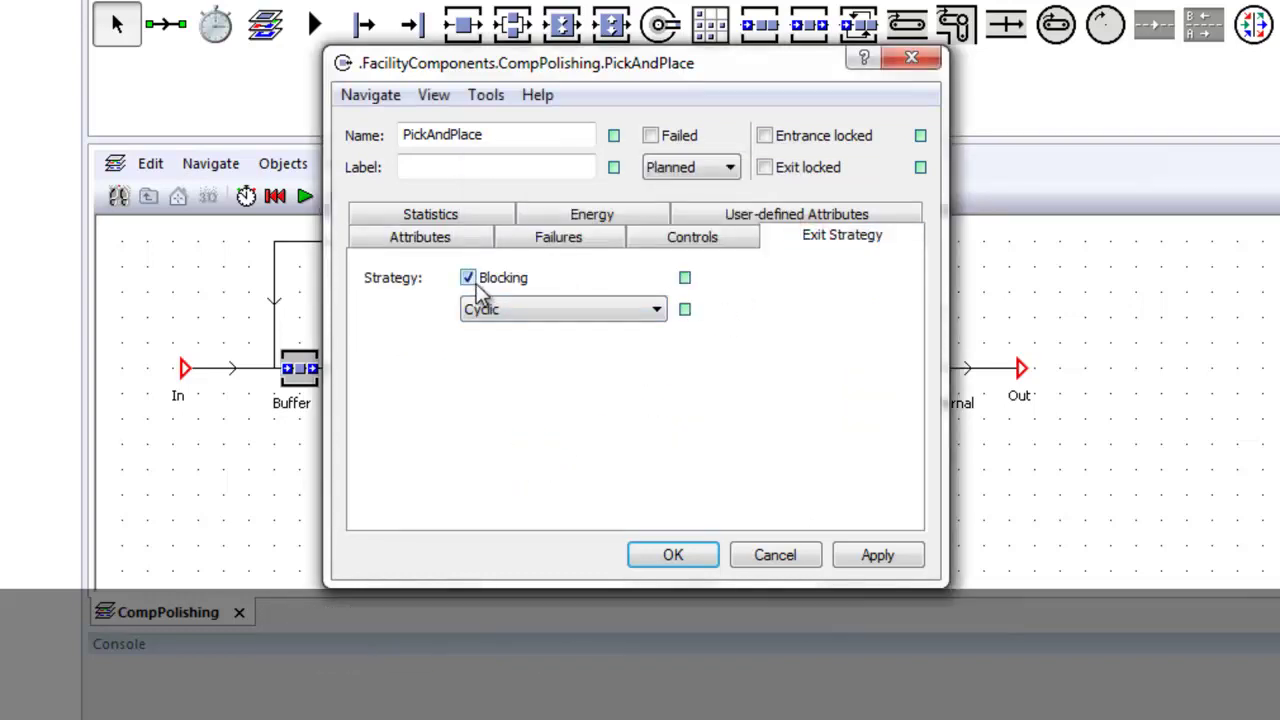
Add a PickAndPlace failure with 95% availability, 30:00 MTTR, relating to OperatingTime
left_click(540, 247)
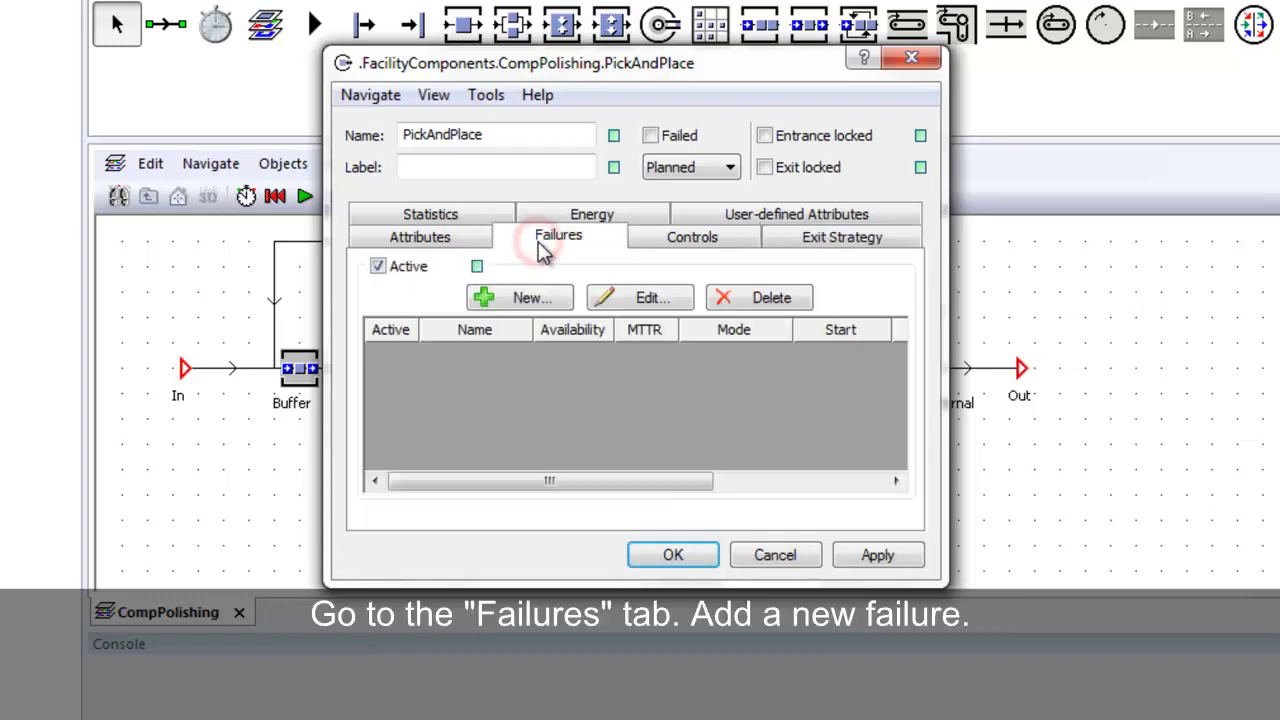
left_click(549, 305)
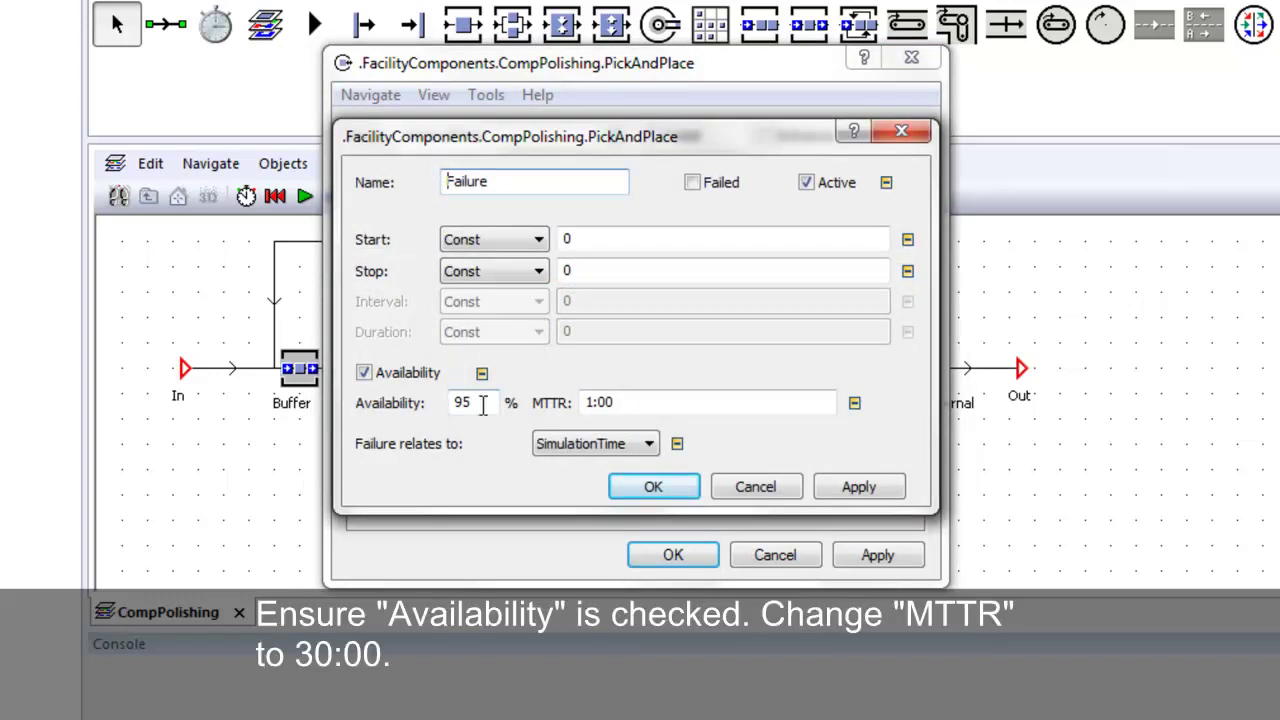
left_click(600, 401)
left_click(600, 401)
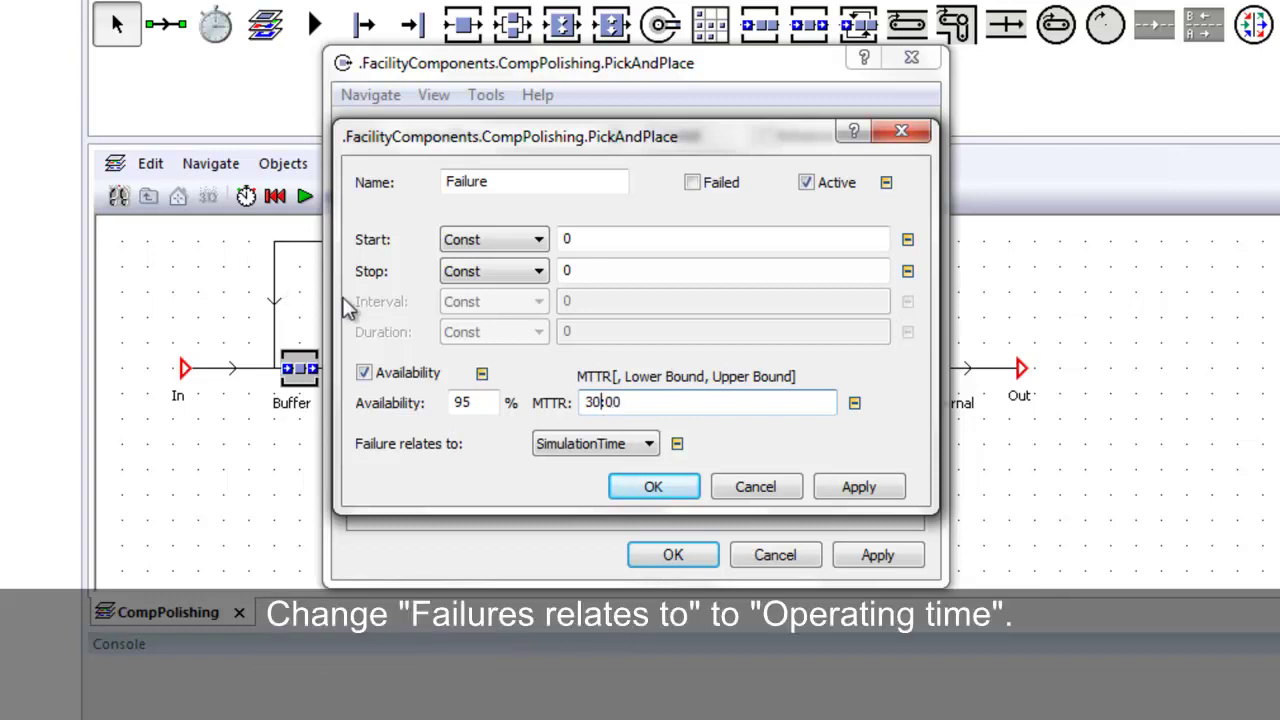
left_click(646, 444)
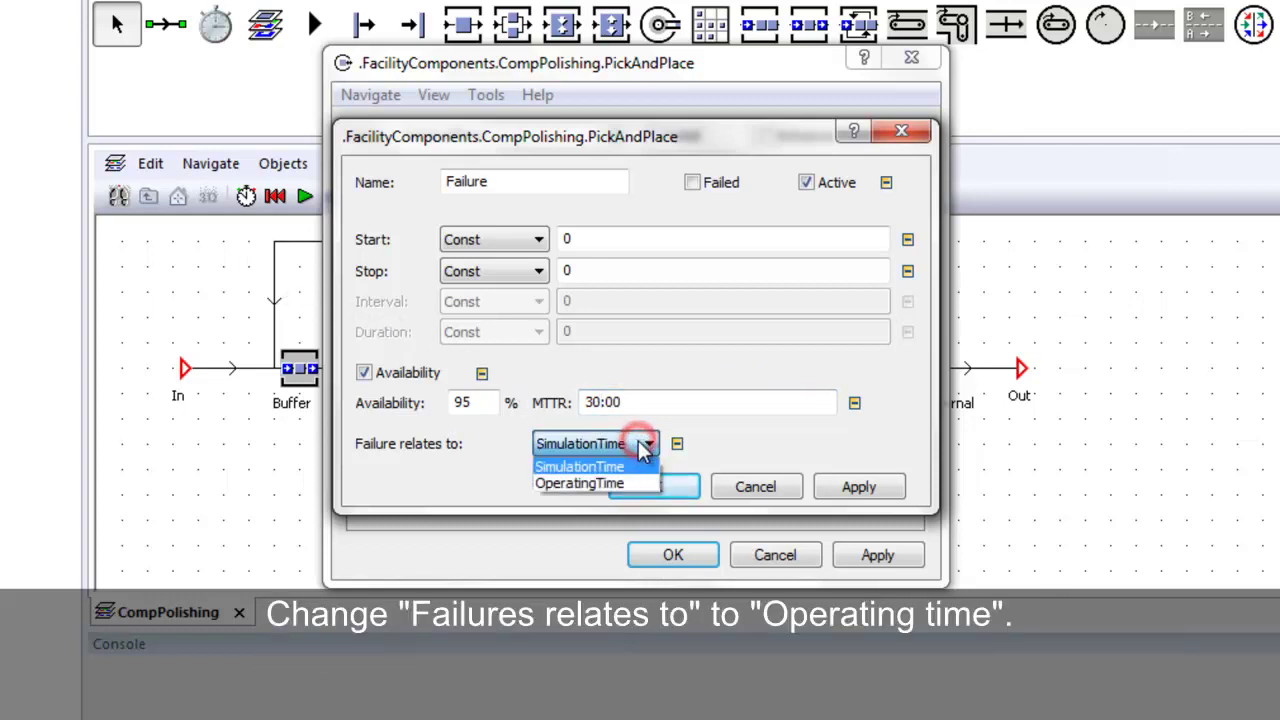
left_click(616, 484)
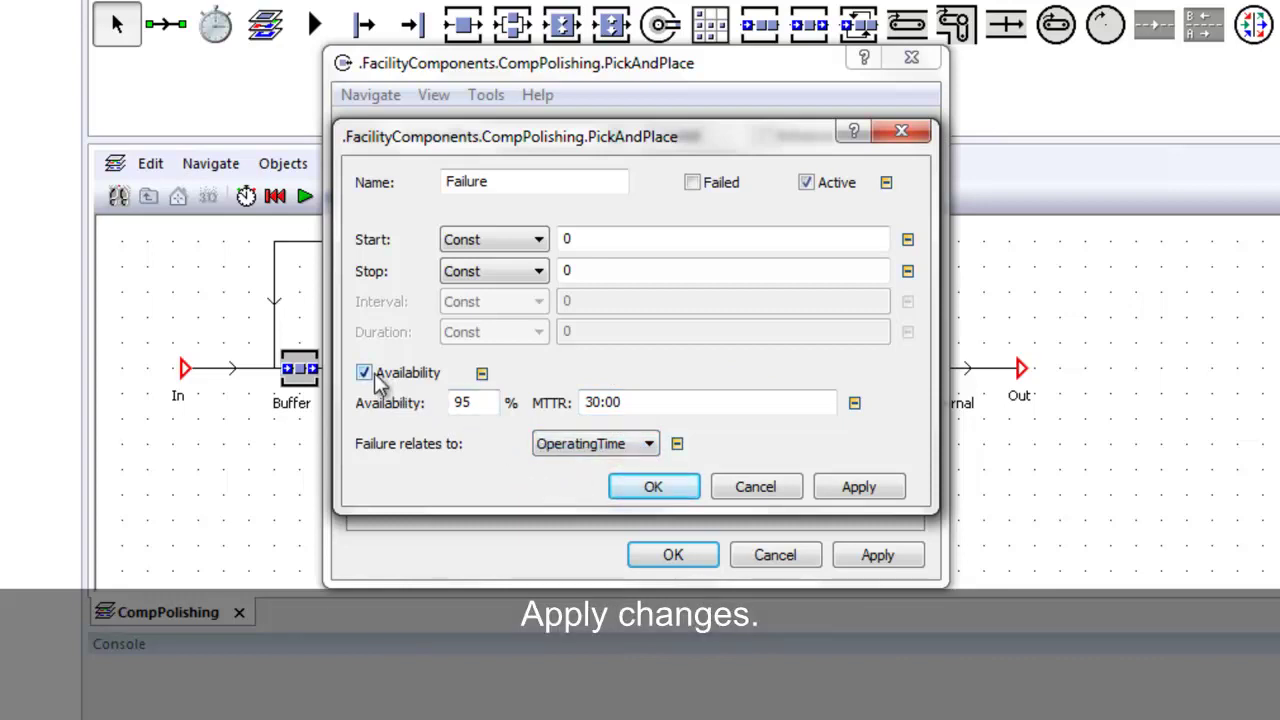
left_click(655, 486)
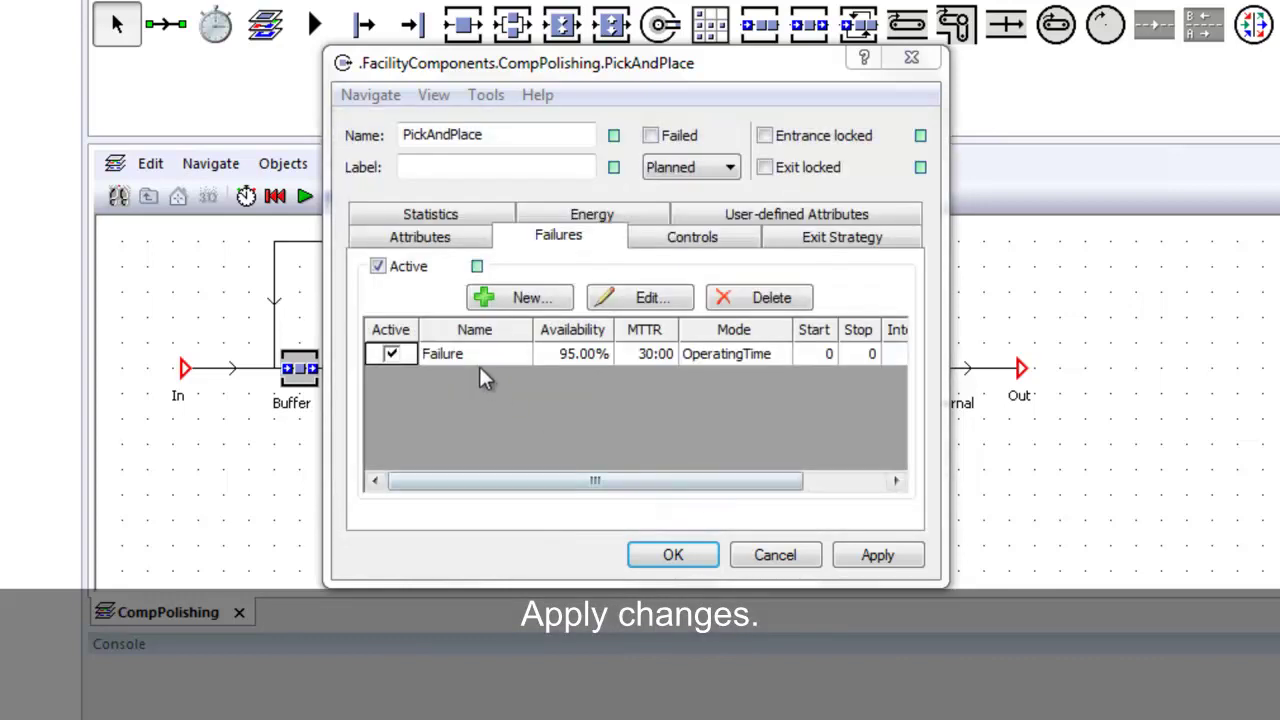
left_click(684, 553)
double_click(739, 383)
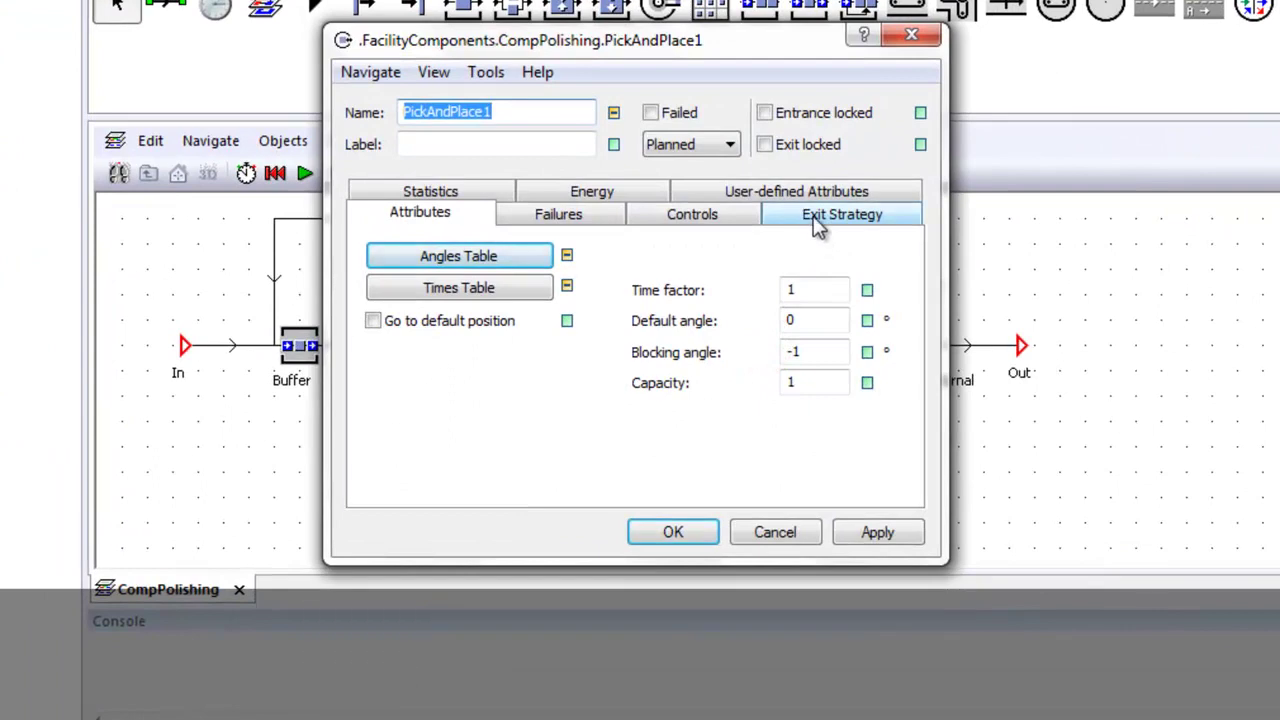
left_click(821, 219)
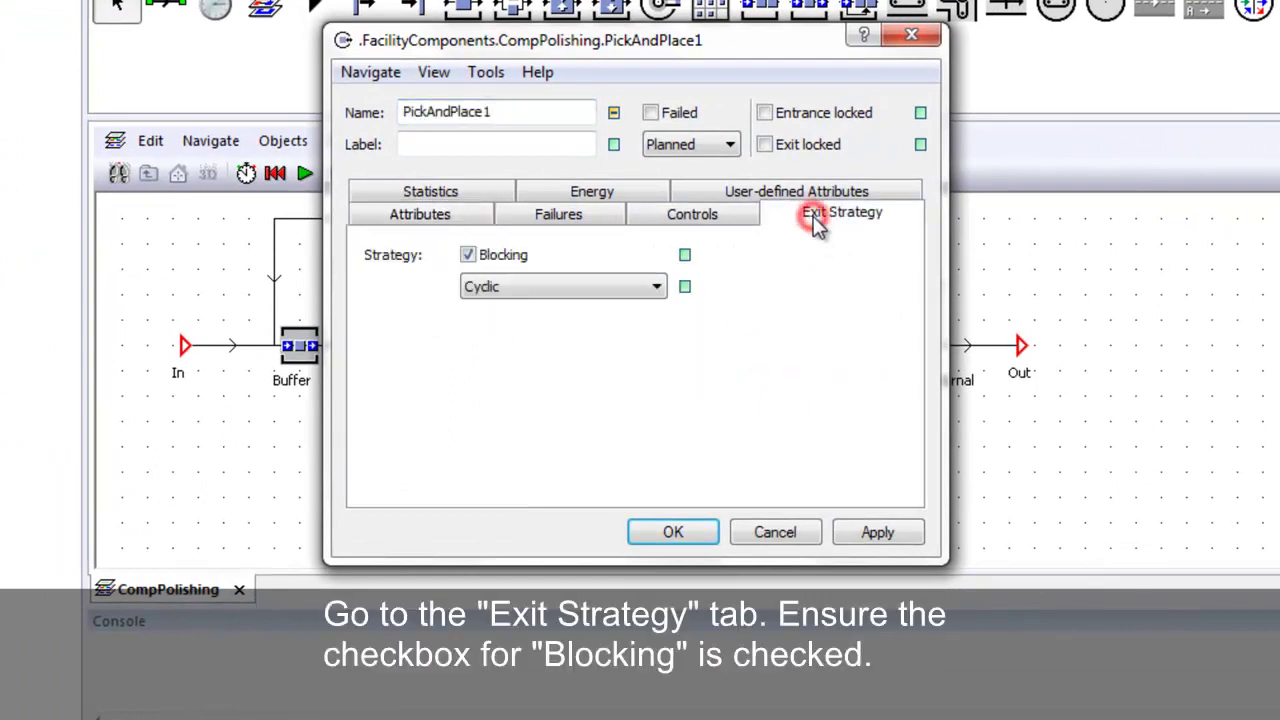
left_click(449, 219)
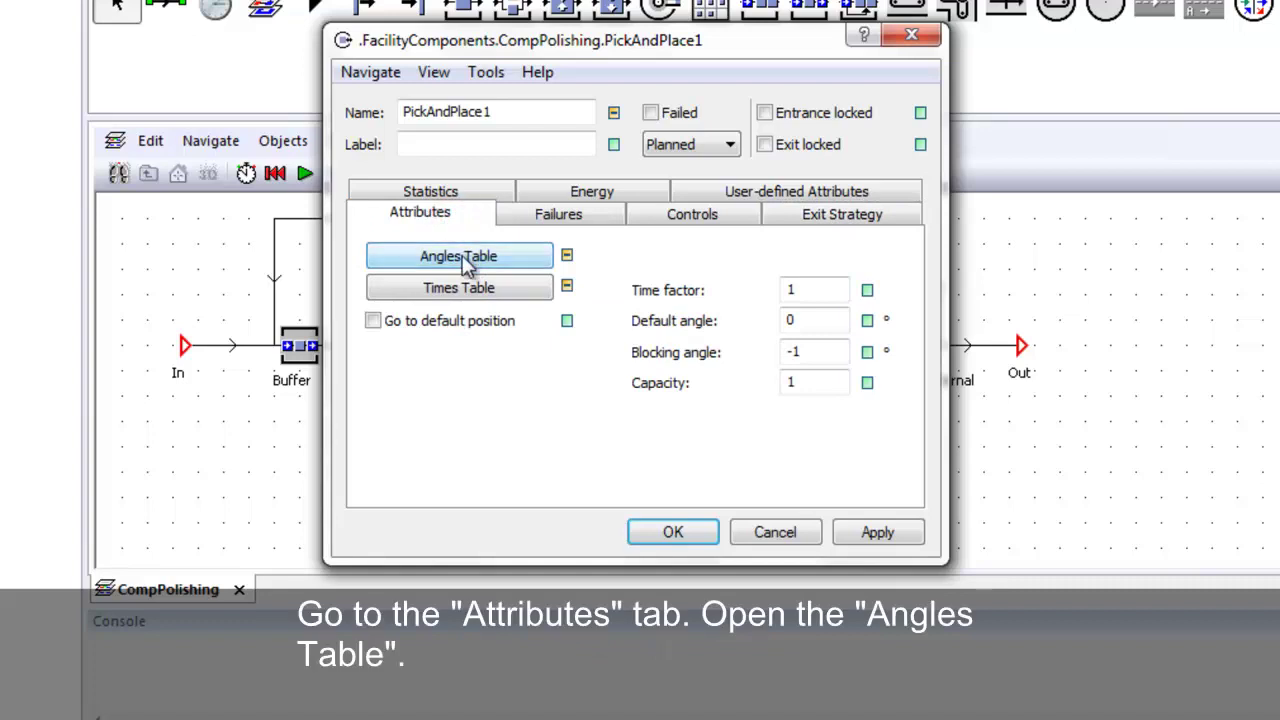
left_click(462, 257)
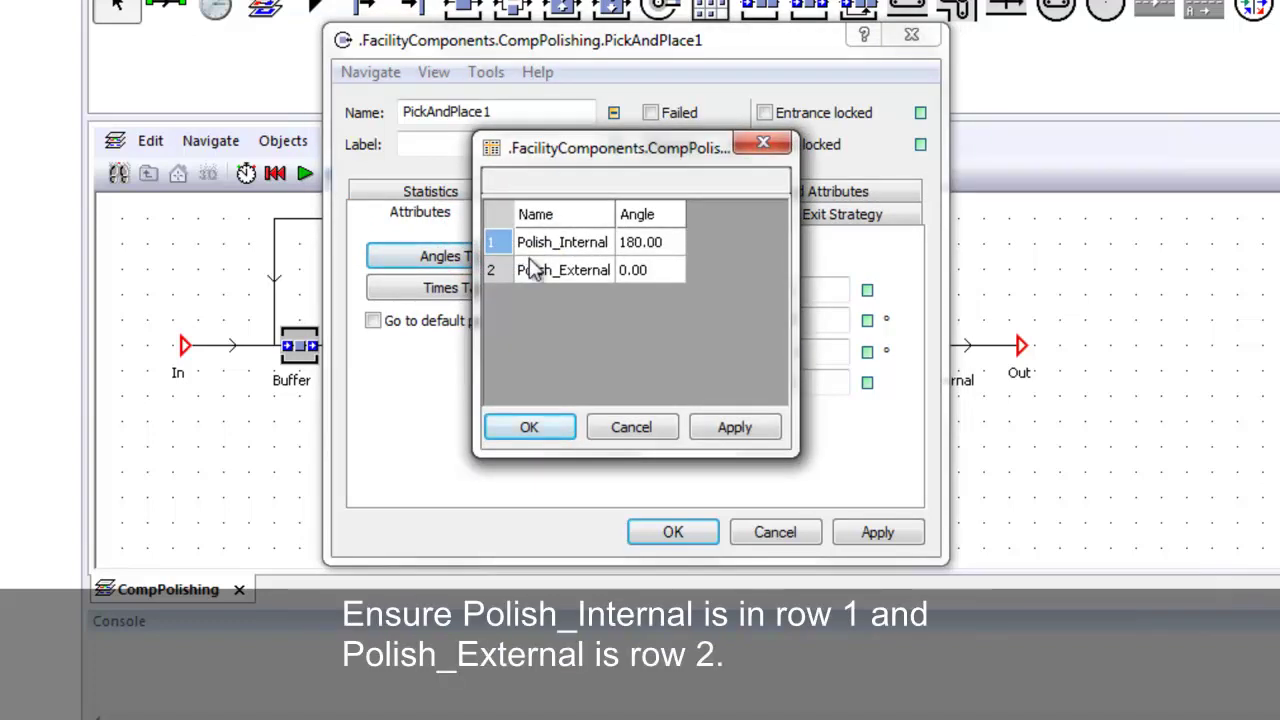
left_click(556, 427)
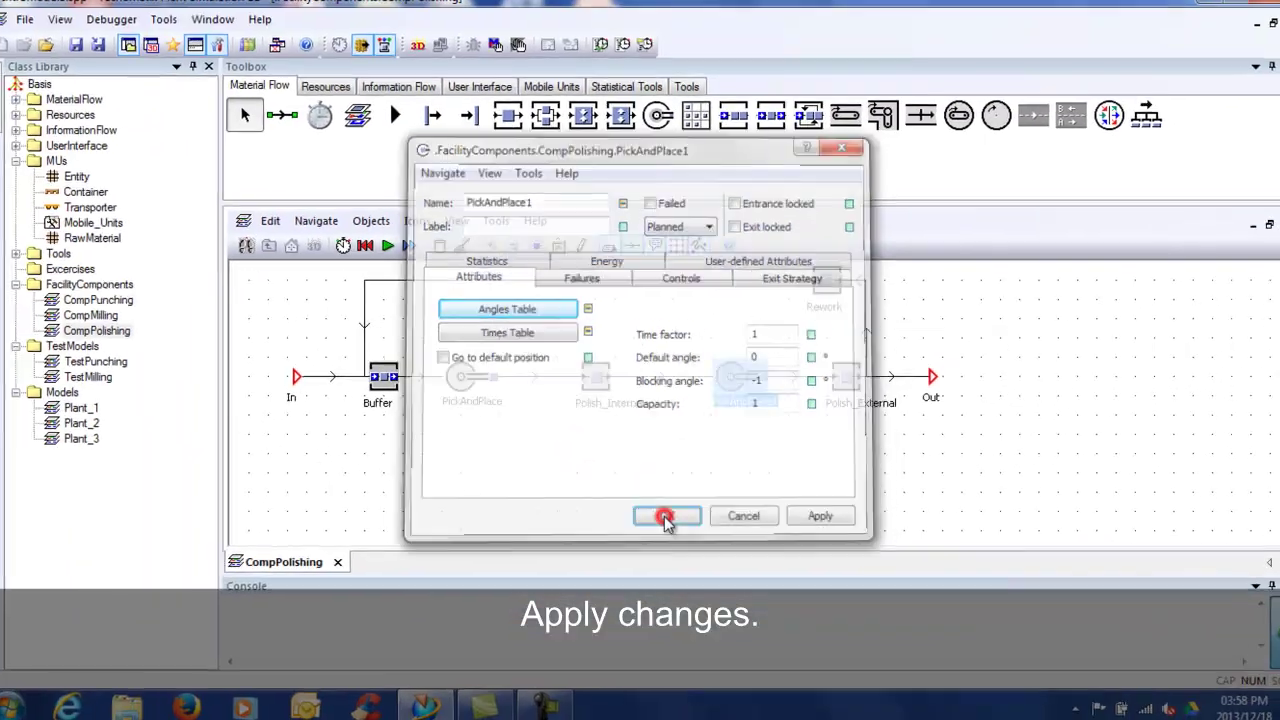
left_click(672, 530)
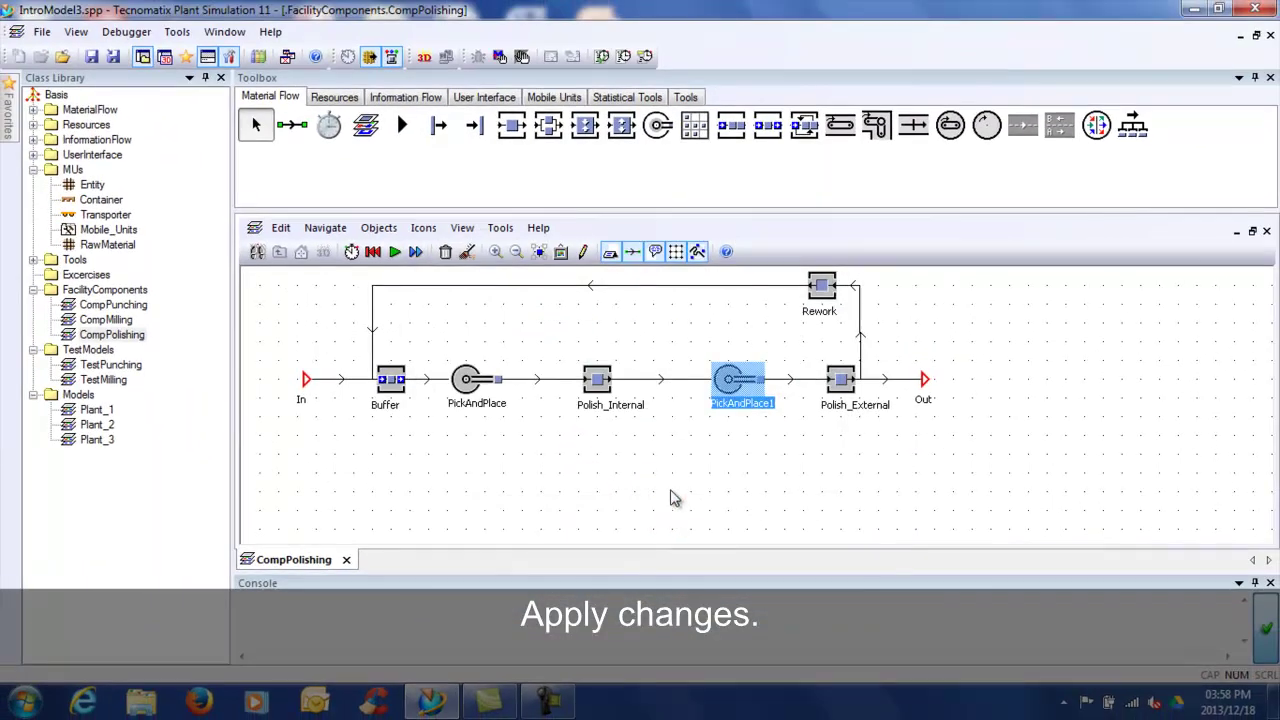
Close CompPolishing, create a new Frame named 'Frame' in TestModels, and maximize it
left_click(347, 560)
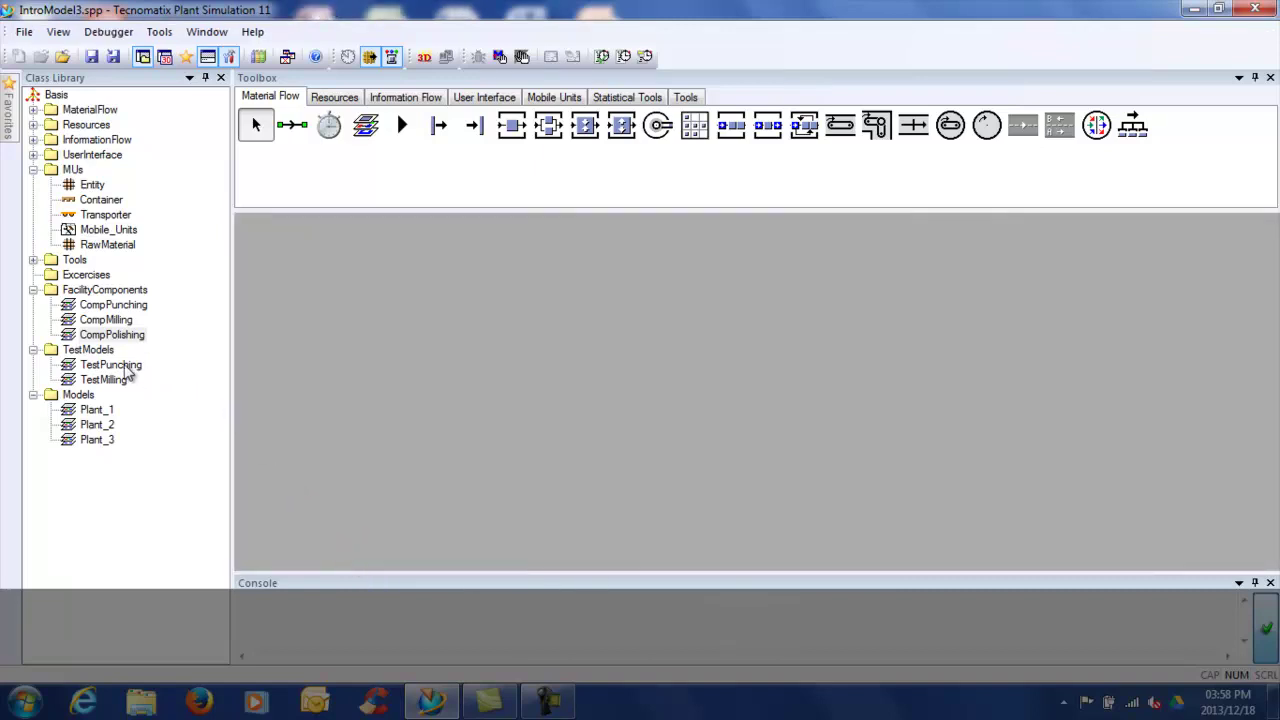
left_click(96, 351)
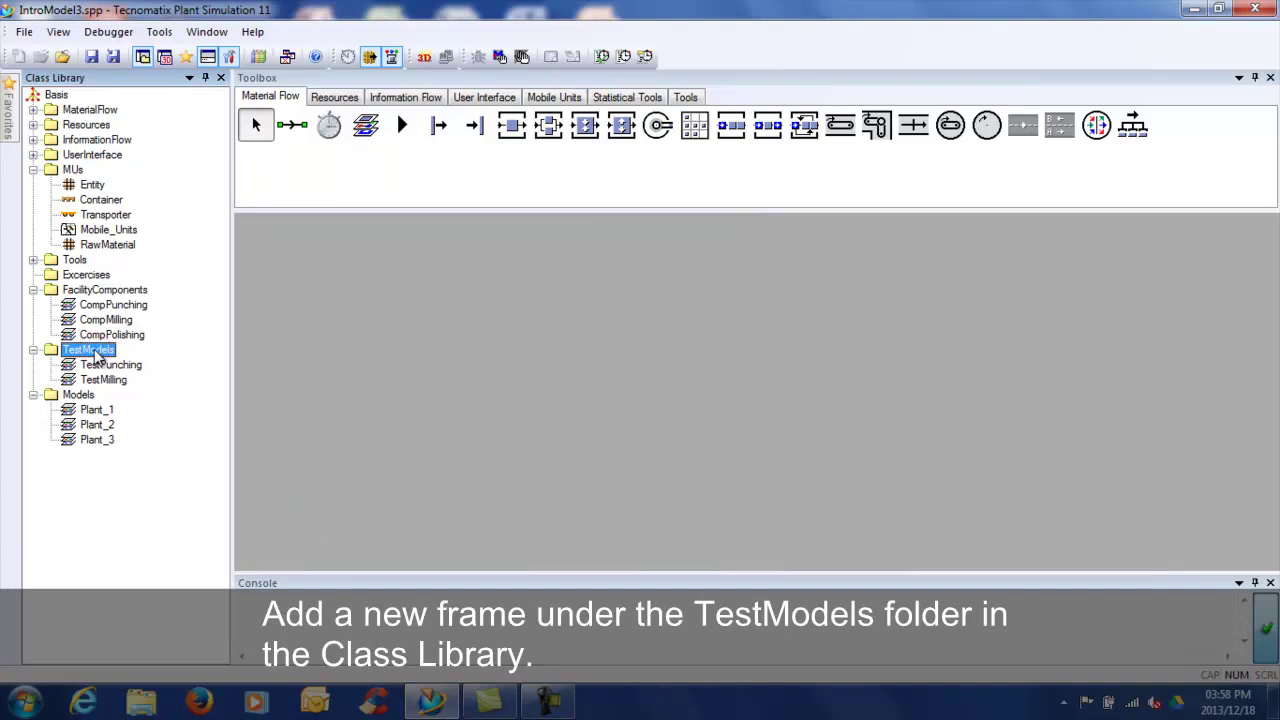
right_click(96, 353)
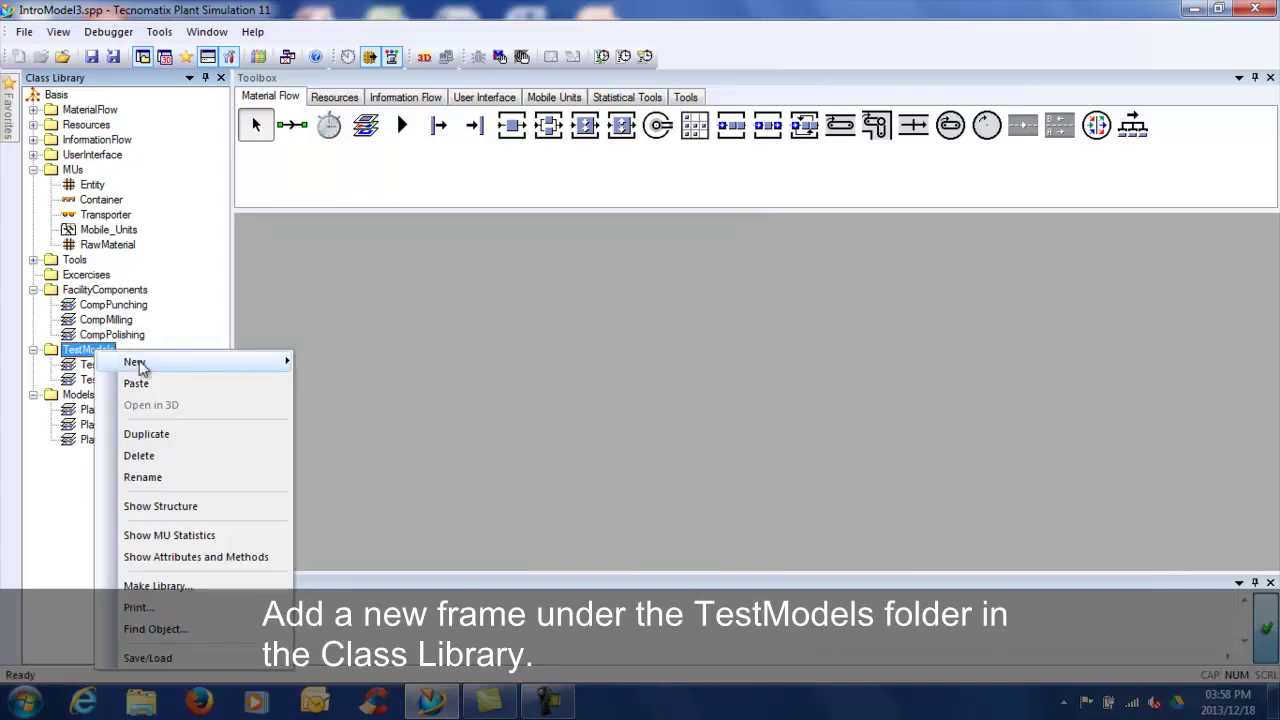
mouse_move(140, 368)
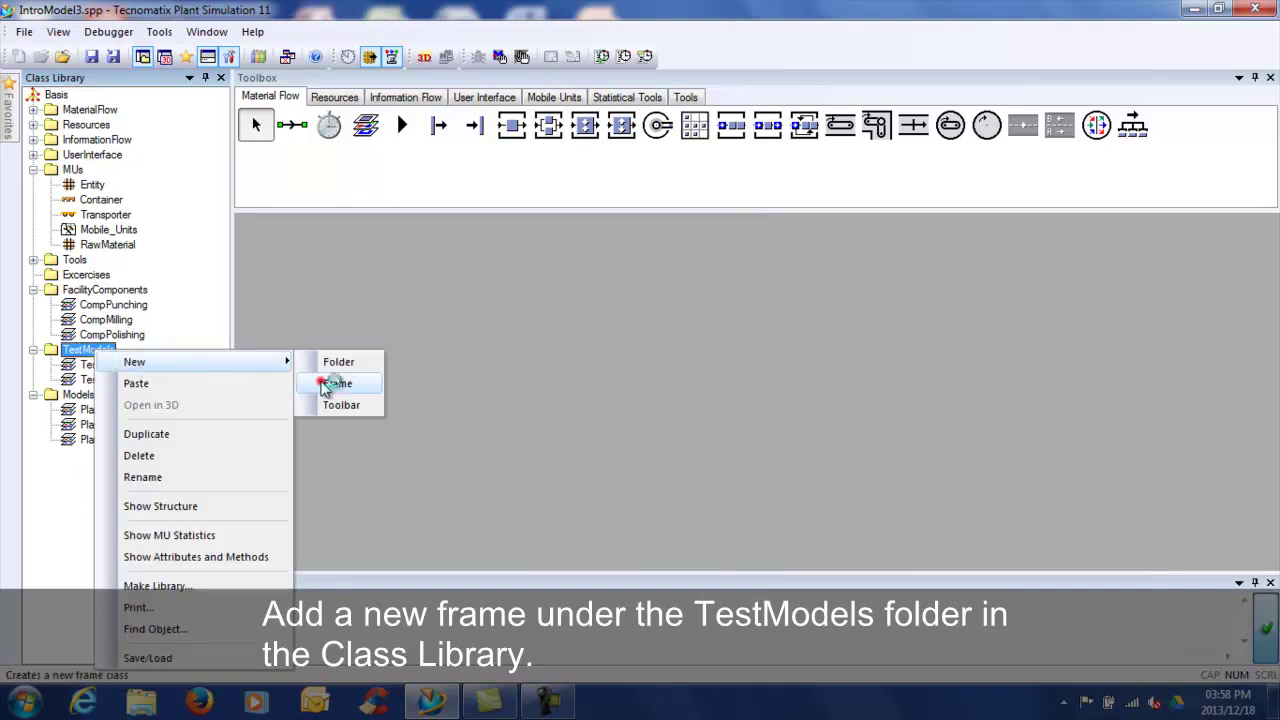
left_click(330, 384)
left_click(471, 392)
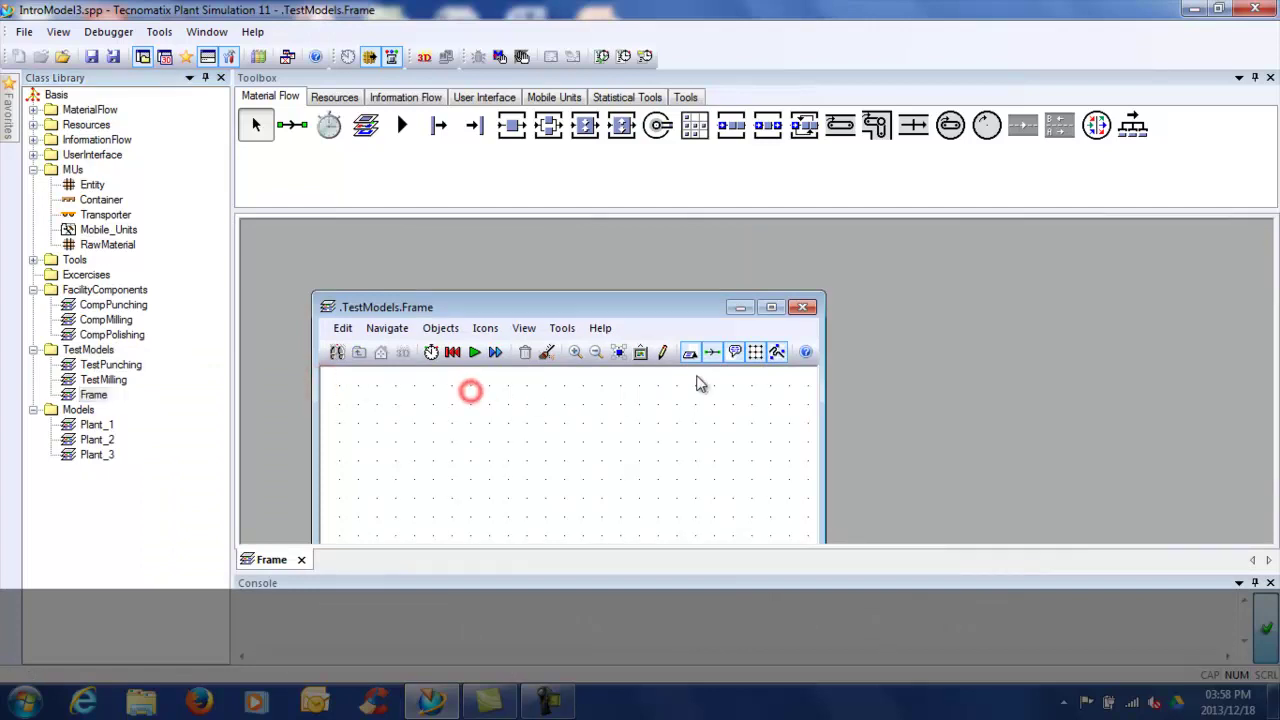
left_click(772, 307)
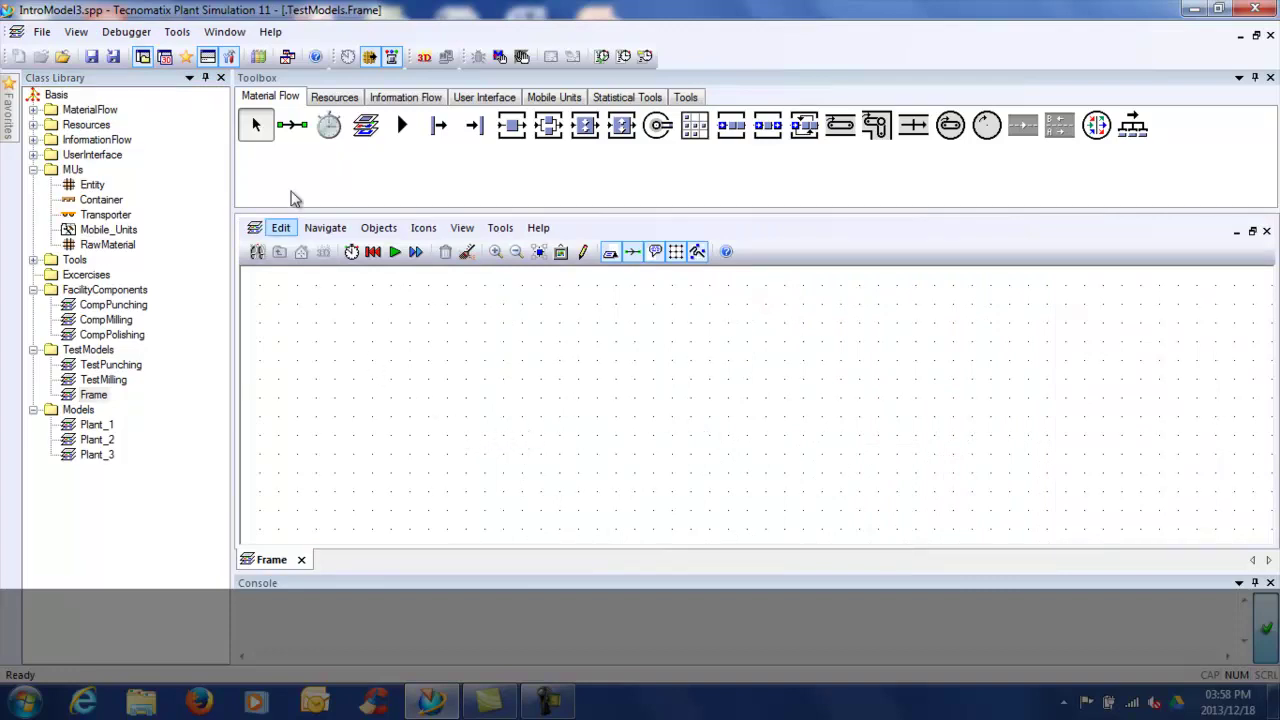
Place an EventController, a Source, a Drain, and CompPolishing between Source and Drain
left_click(328, 125)
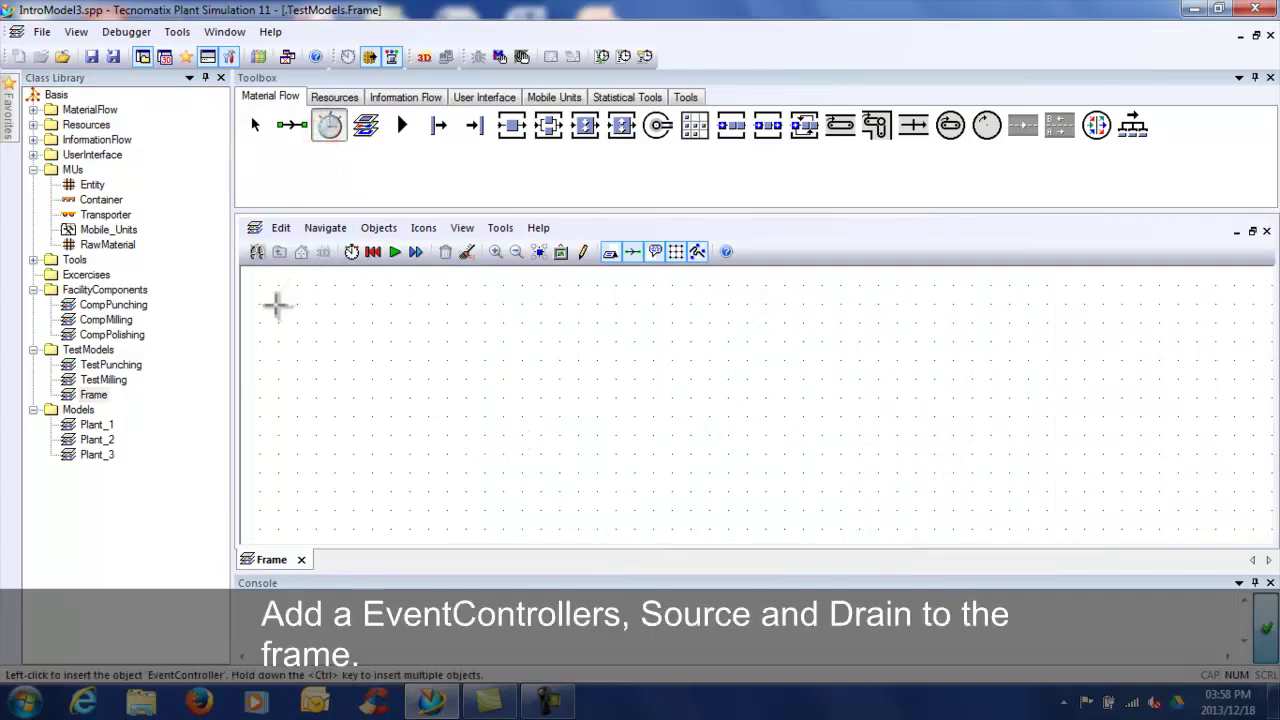
left_click(275, 301)
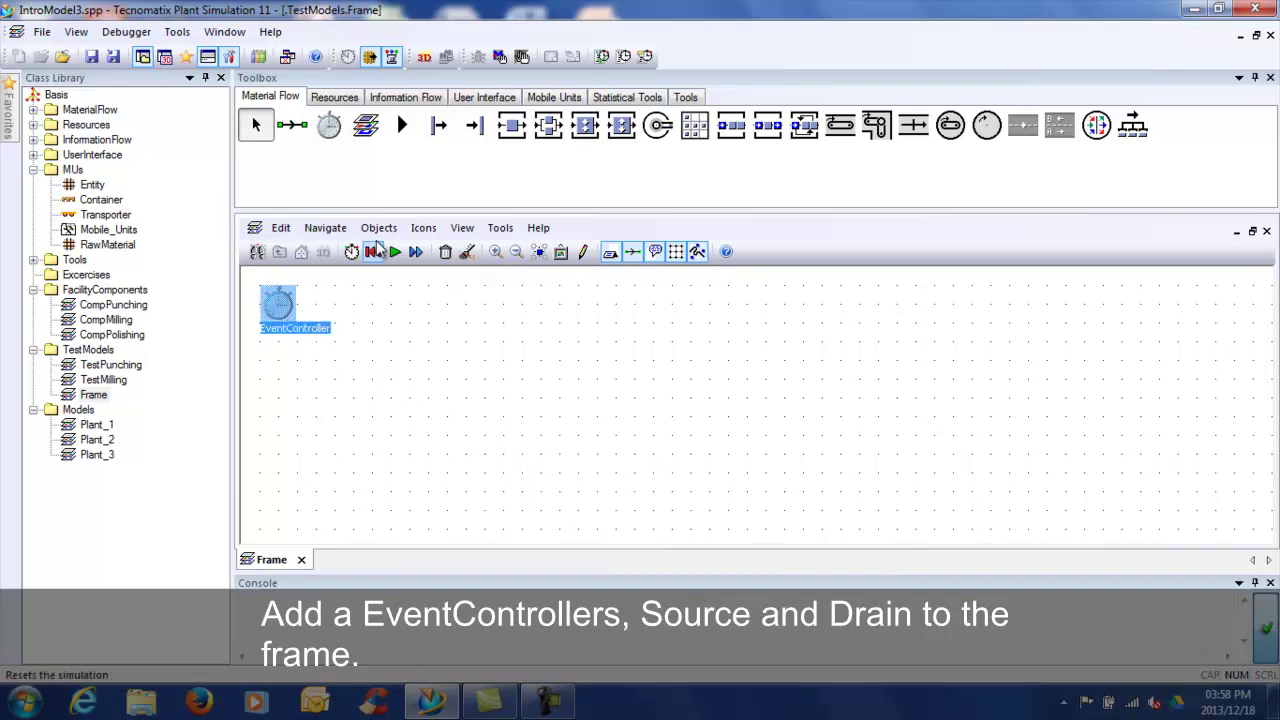
left_click(437, 127)
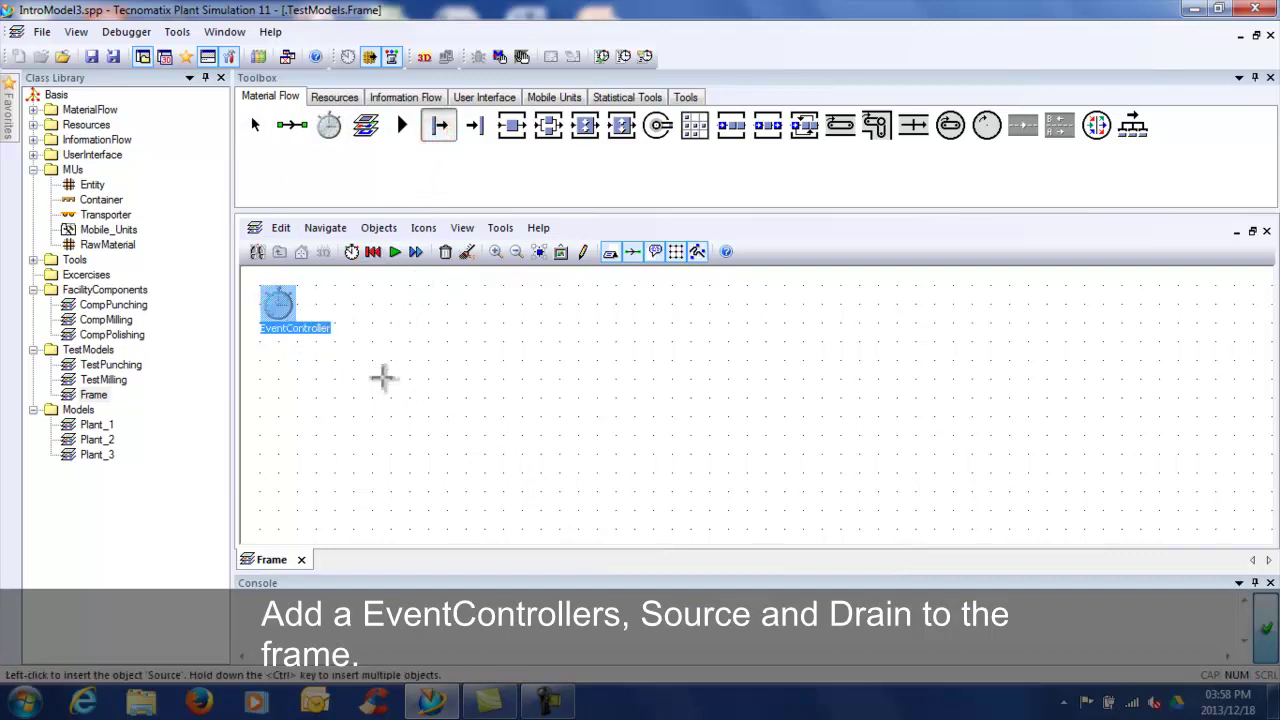
left_click(386, 396)
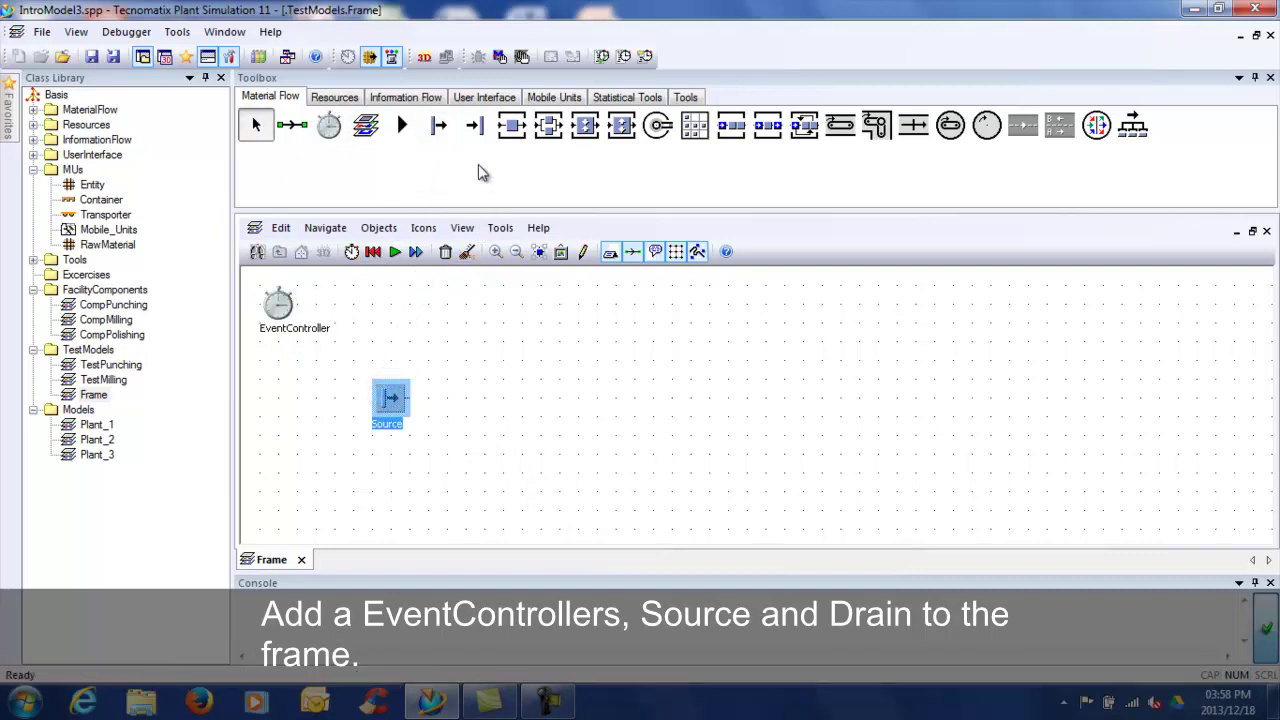
left_click(477, 127)
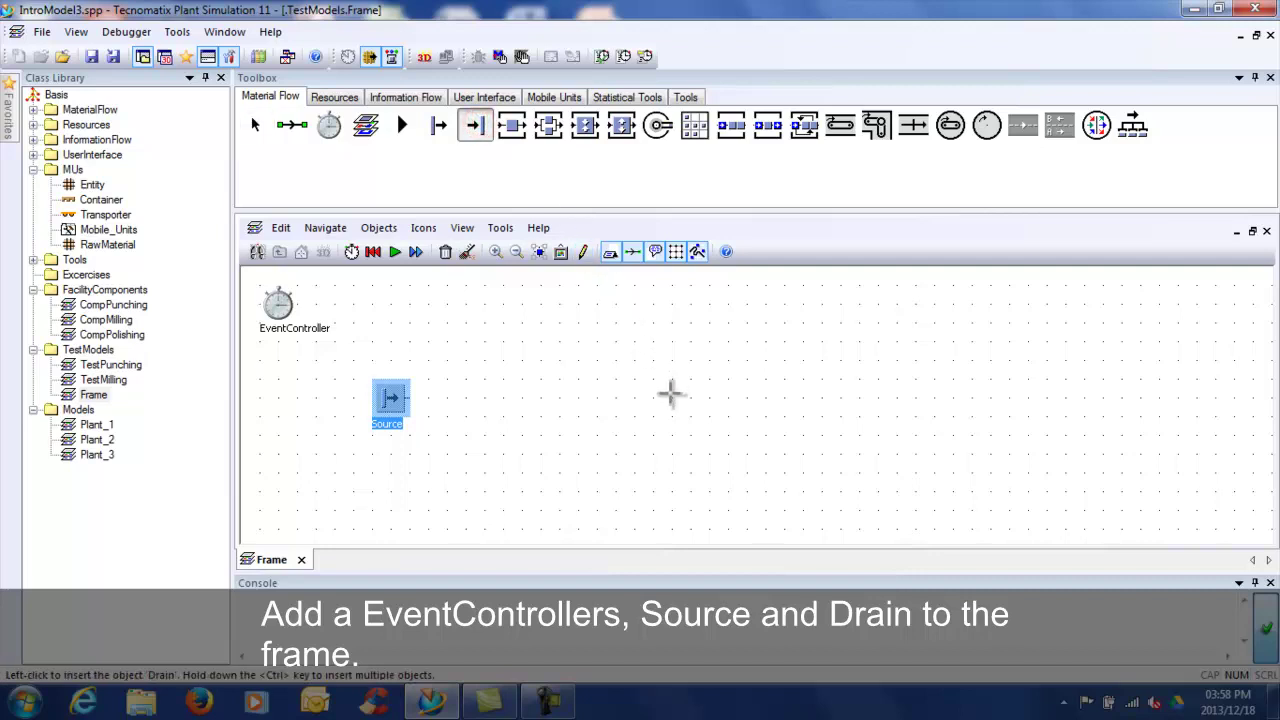
left_click(670, 393)
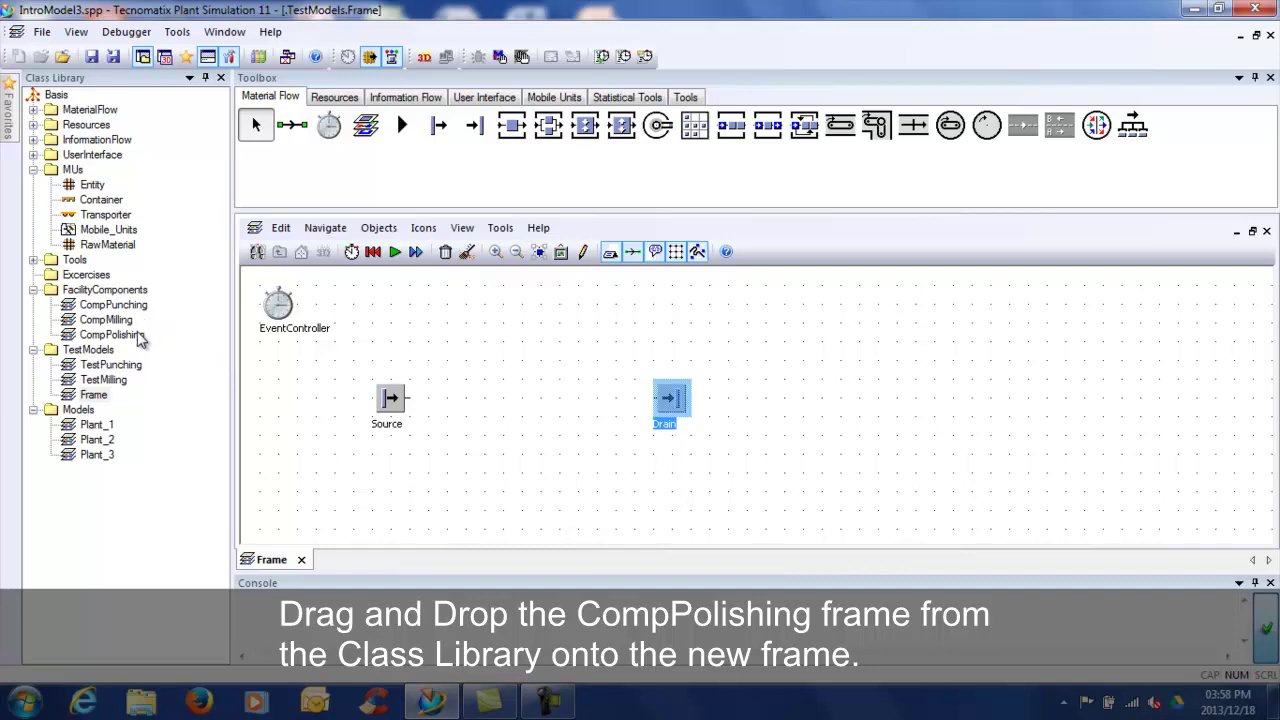
left_click_drag(140, 340, 511, 393)
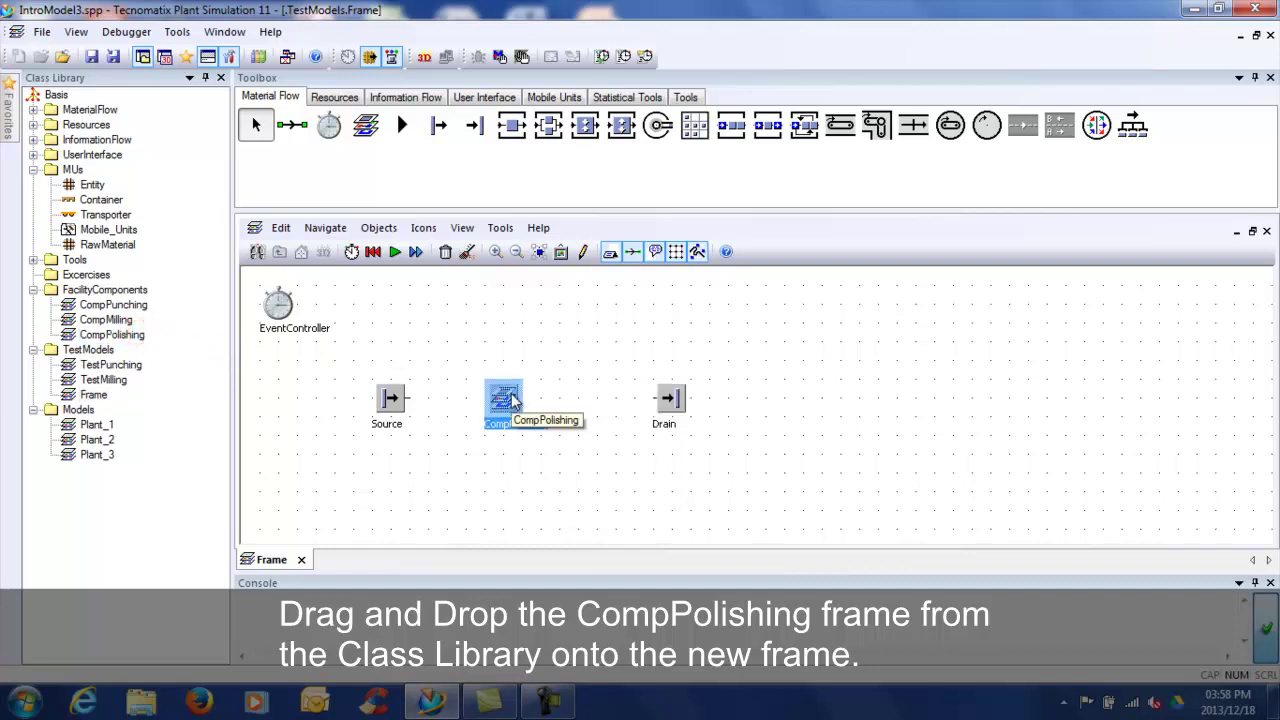
Connect Source to CompPolishing and CompPolishing to Drain
left_click(293, 126)
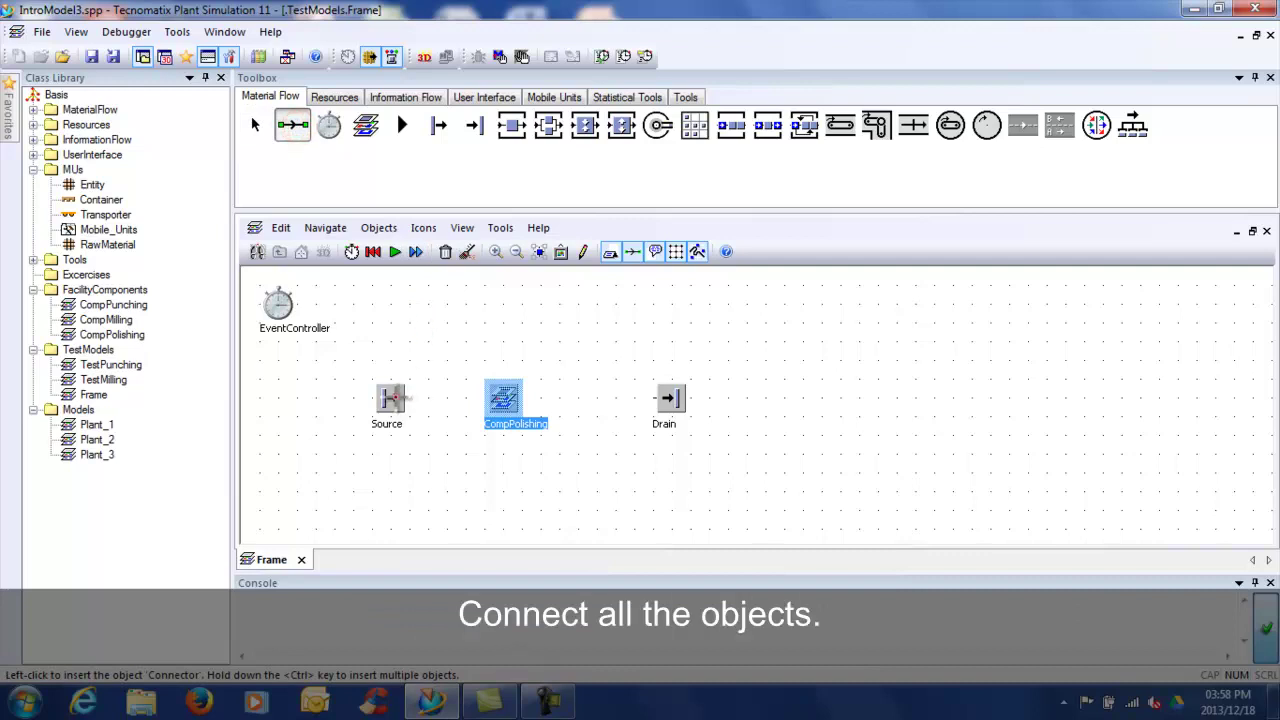
left_click(391, 398)
left_click(505, 401)
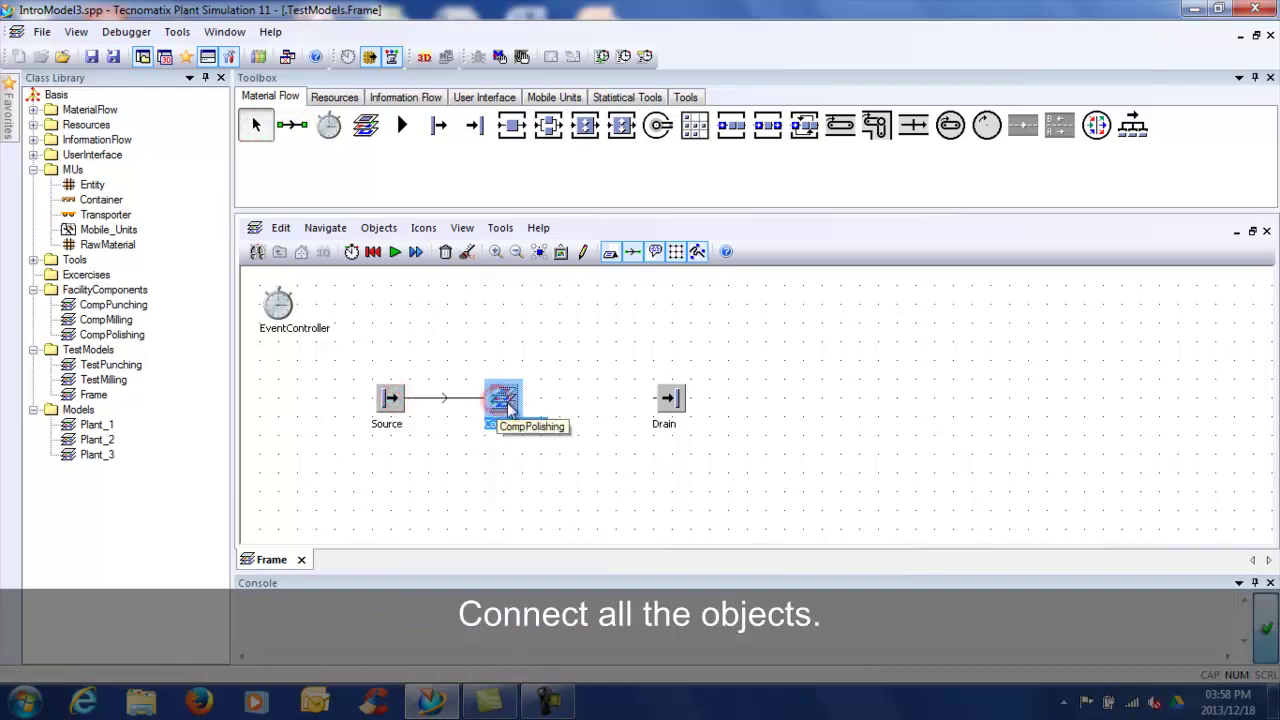
left_click(293, 125)
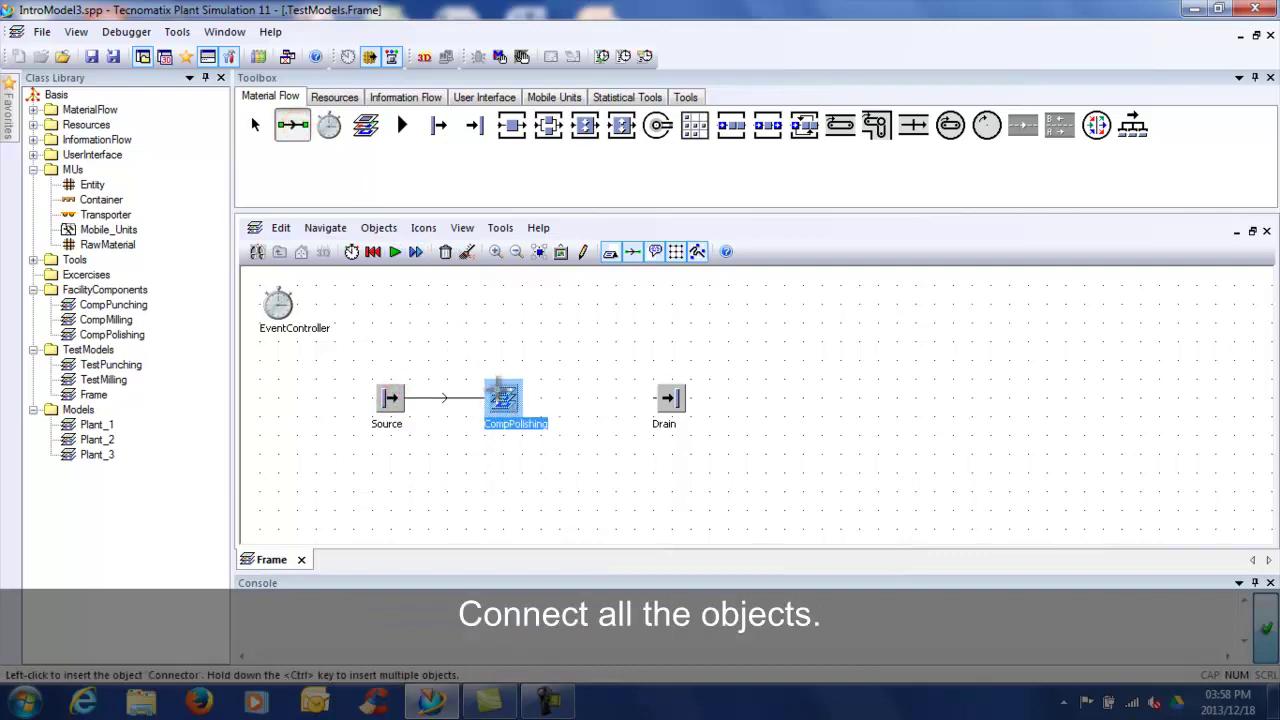
left_click(503, 399)
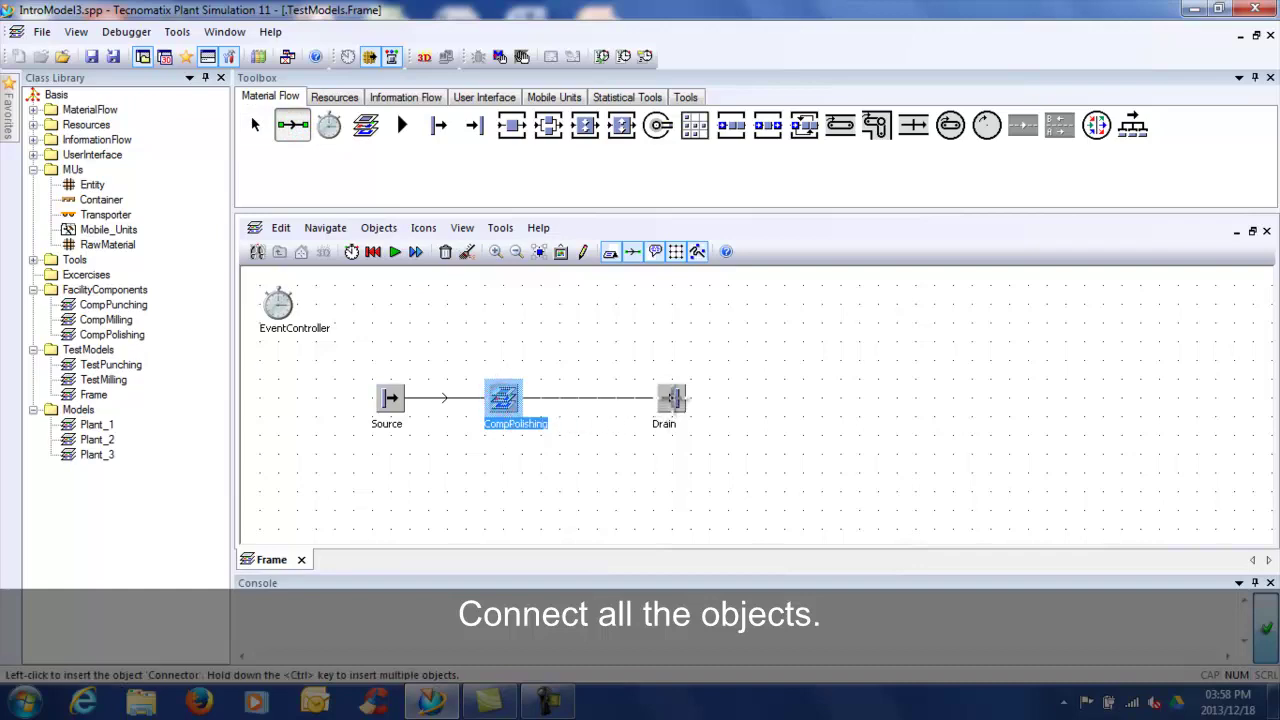
left_click(670, 399)
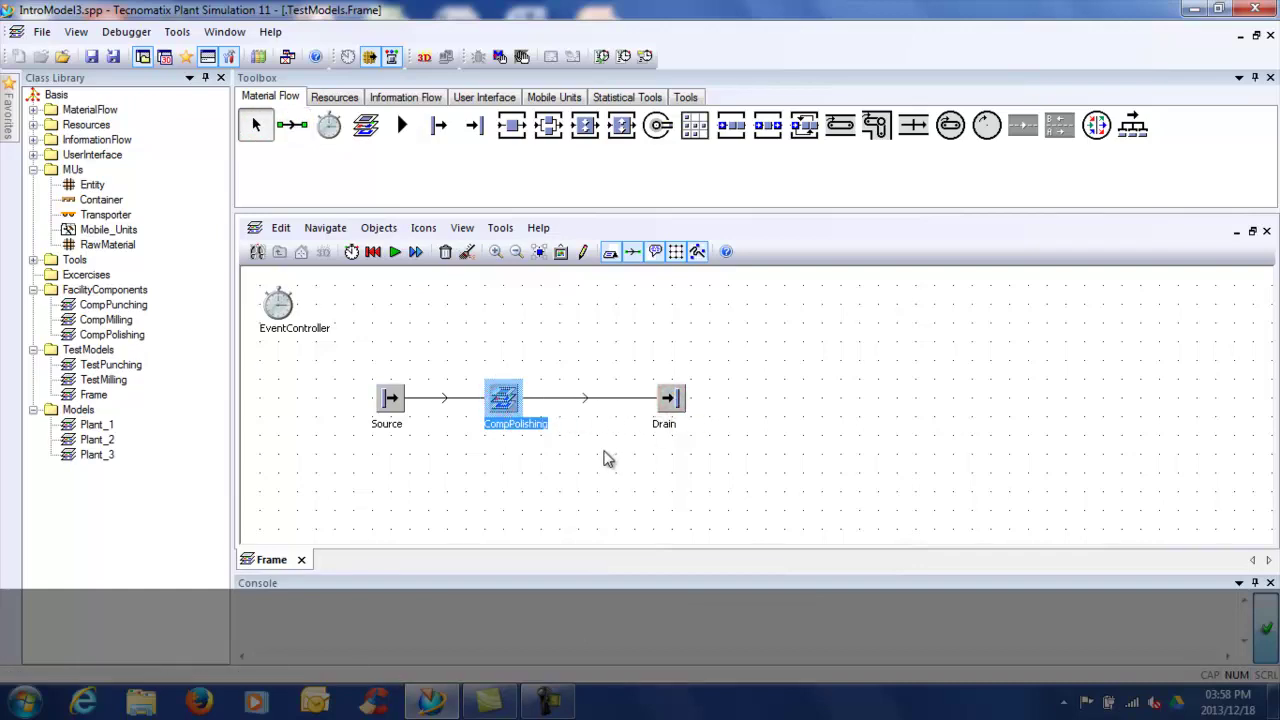
Set the Source's creation interval to 2:00 and confirm
double_click(390, 401)
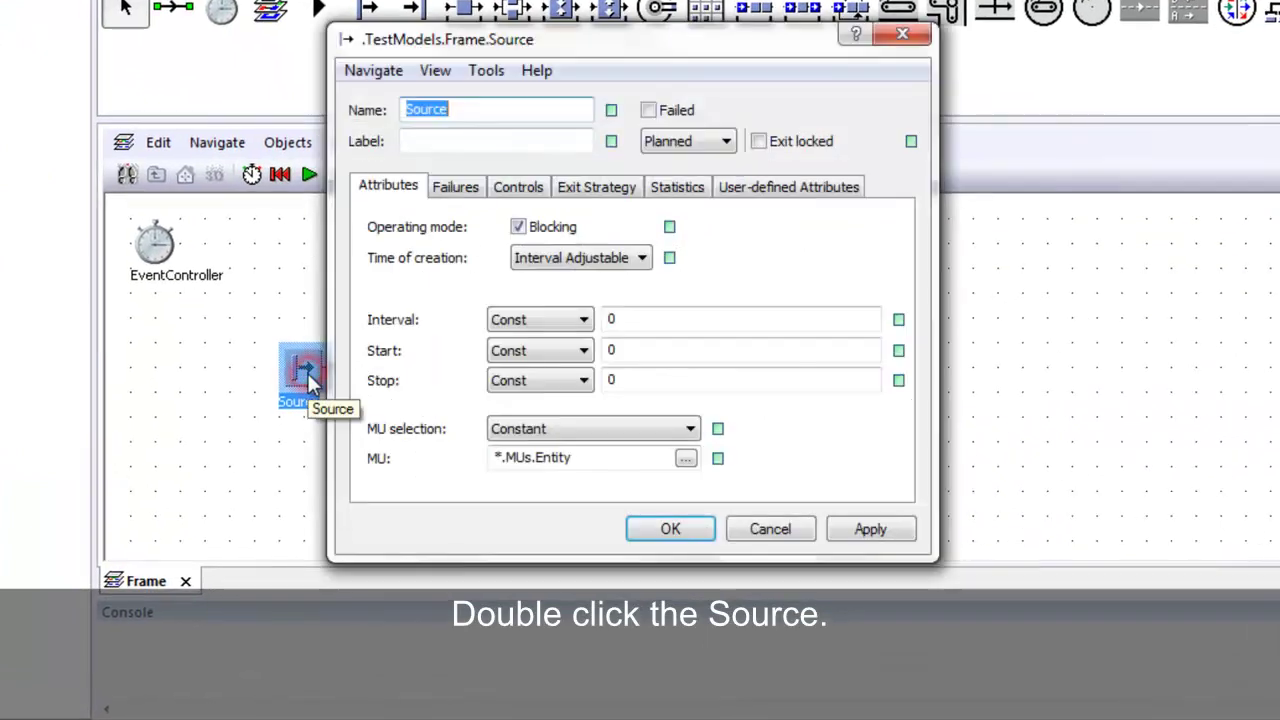
left_click(612, 320)
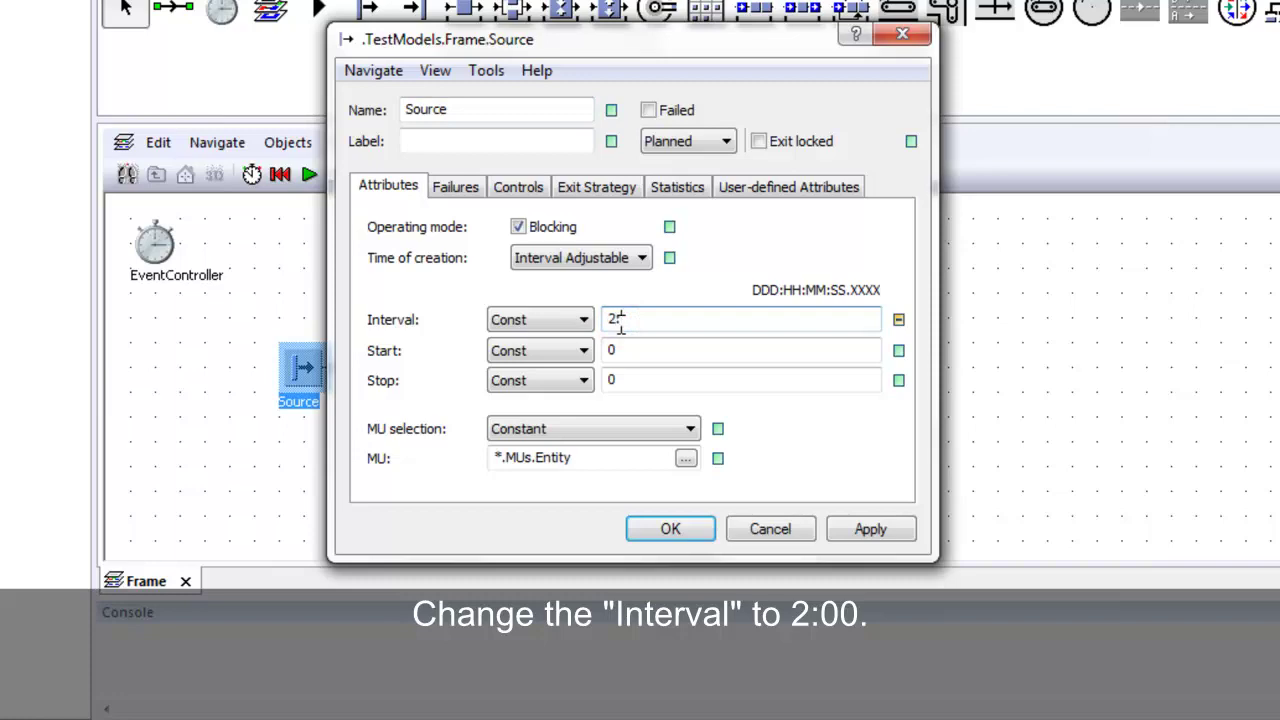
type("2:00")
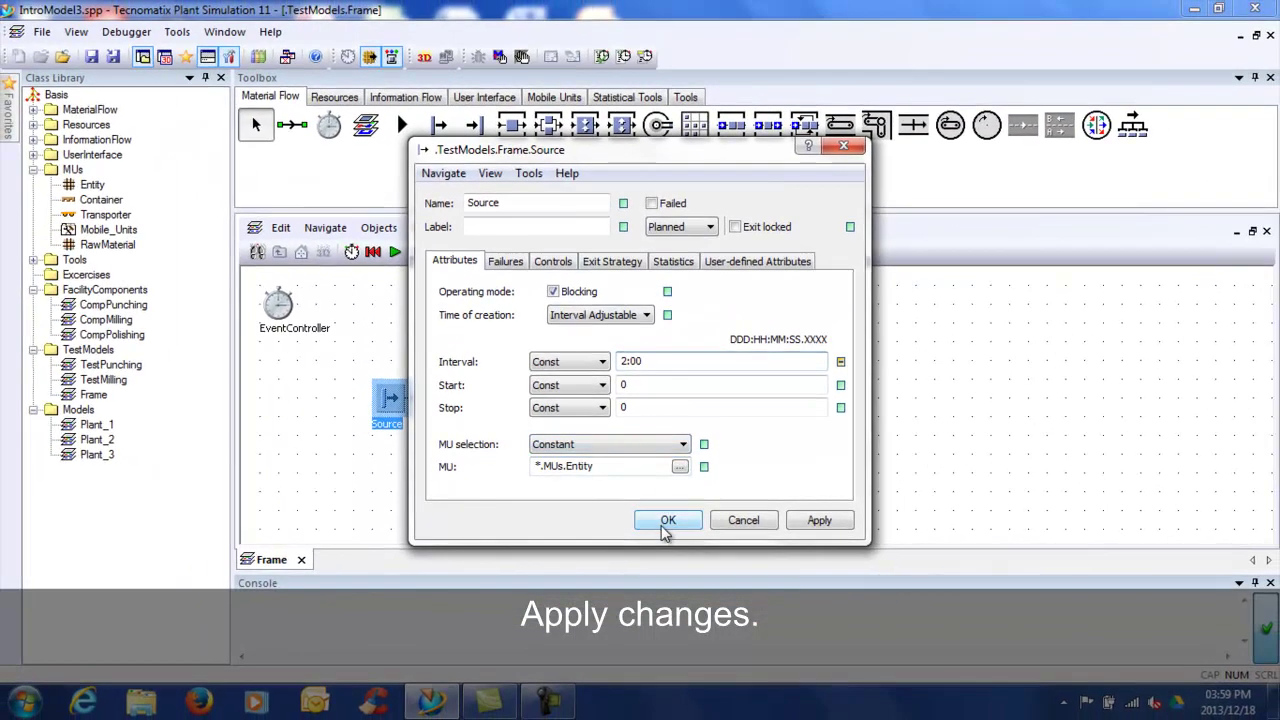
left_click(666, 521)
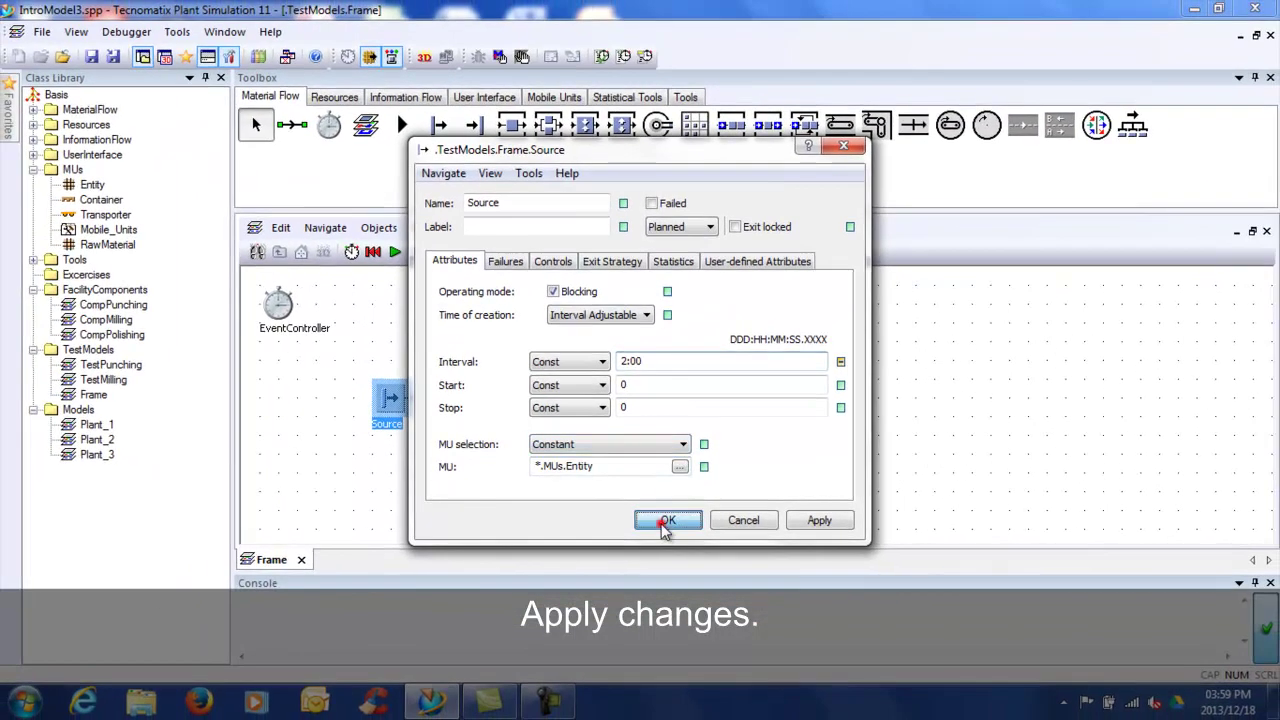
Set EventController speed to medium, keep Delete MUs on reset, and set End to 5:::
double_click(277, 308)
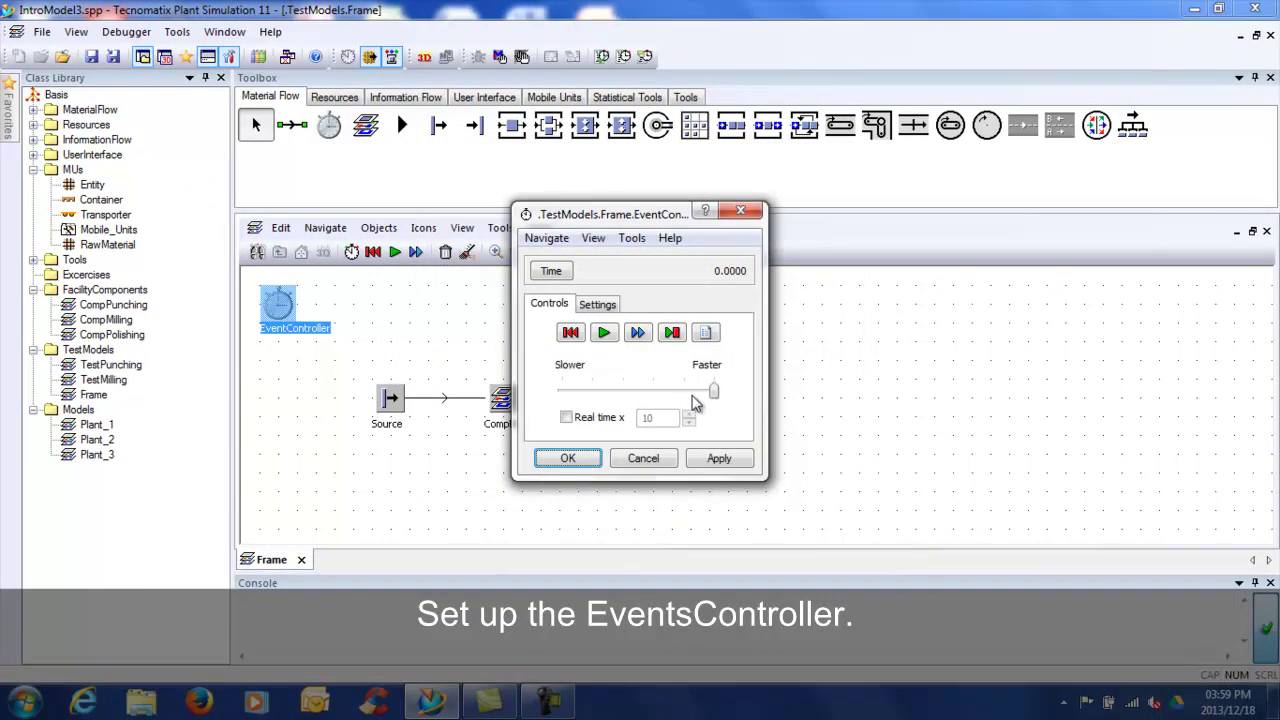
left_click_drag(714, 392, 623, 391)
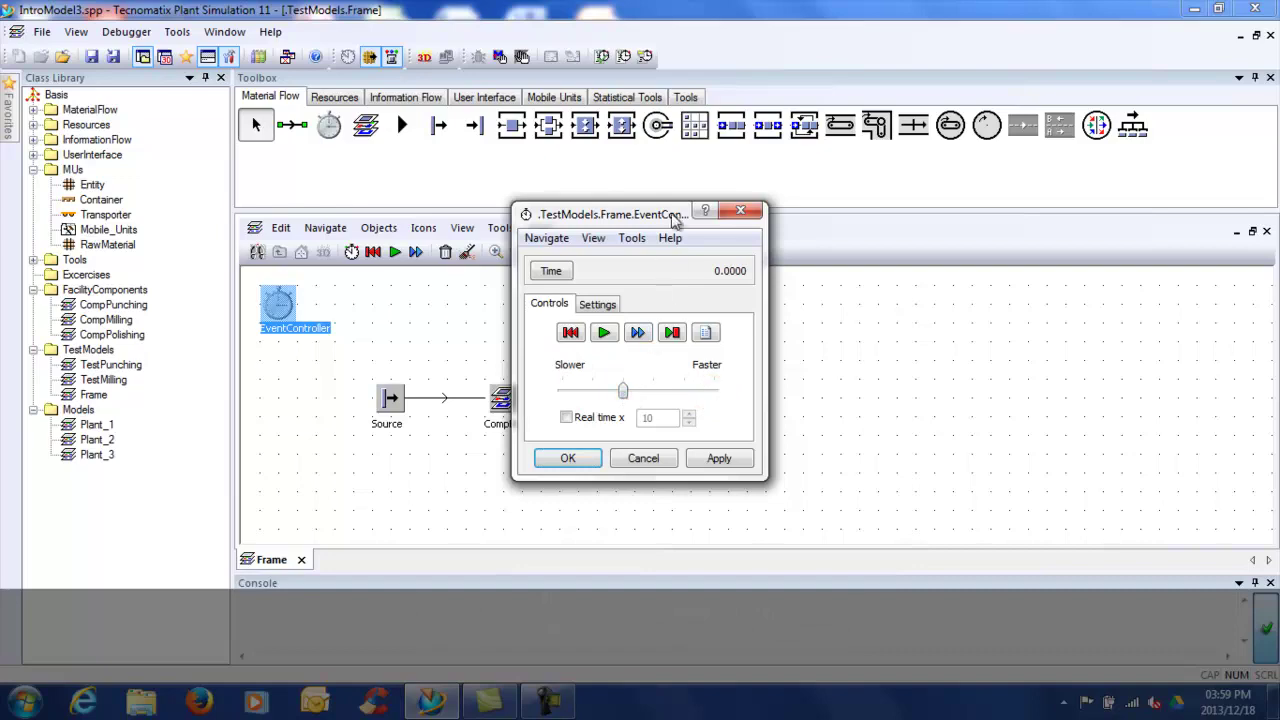
left_click_drag(672, 213, 214, 217)
left_click(140, 303)
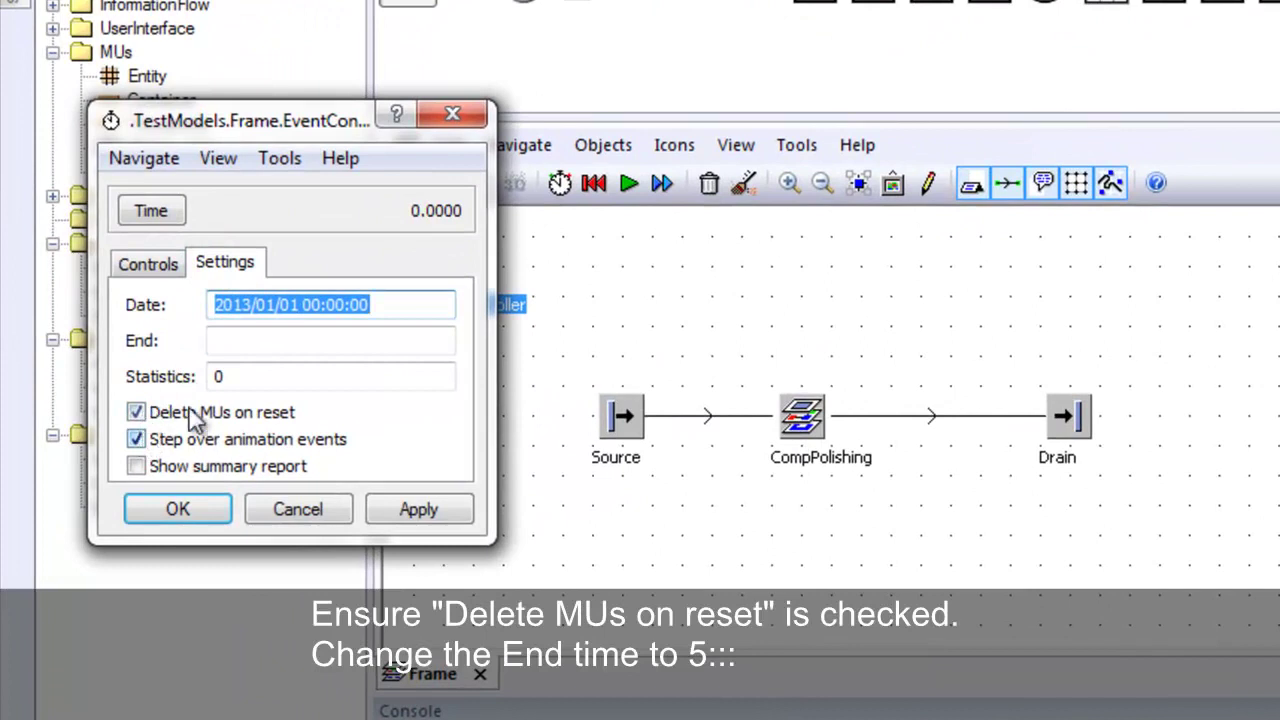
left_click(243, 341)
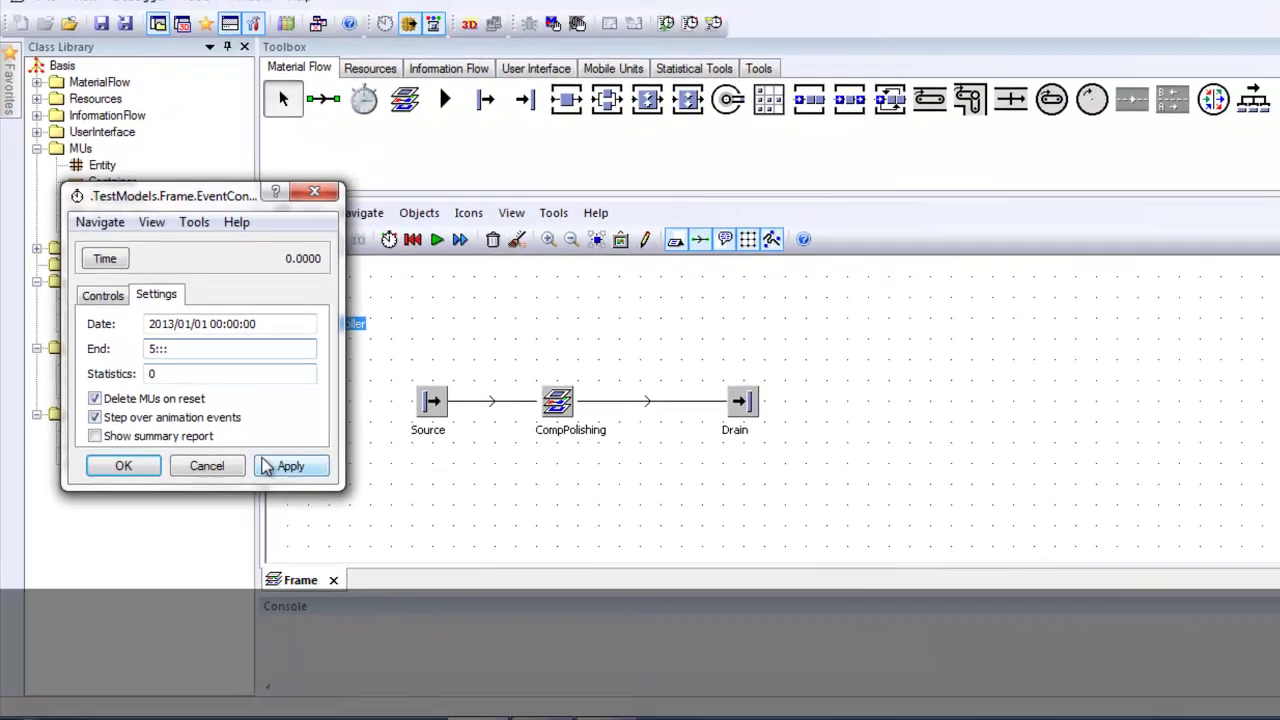
left_click(388, 510)
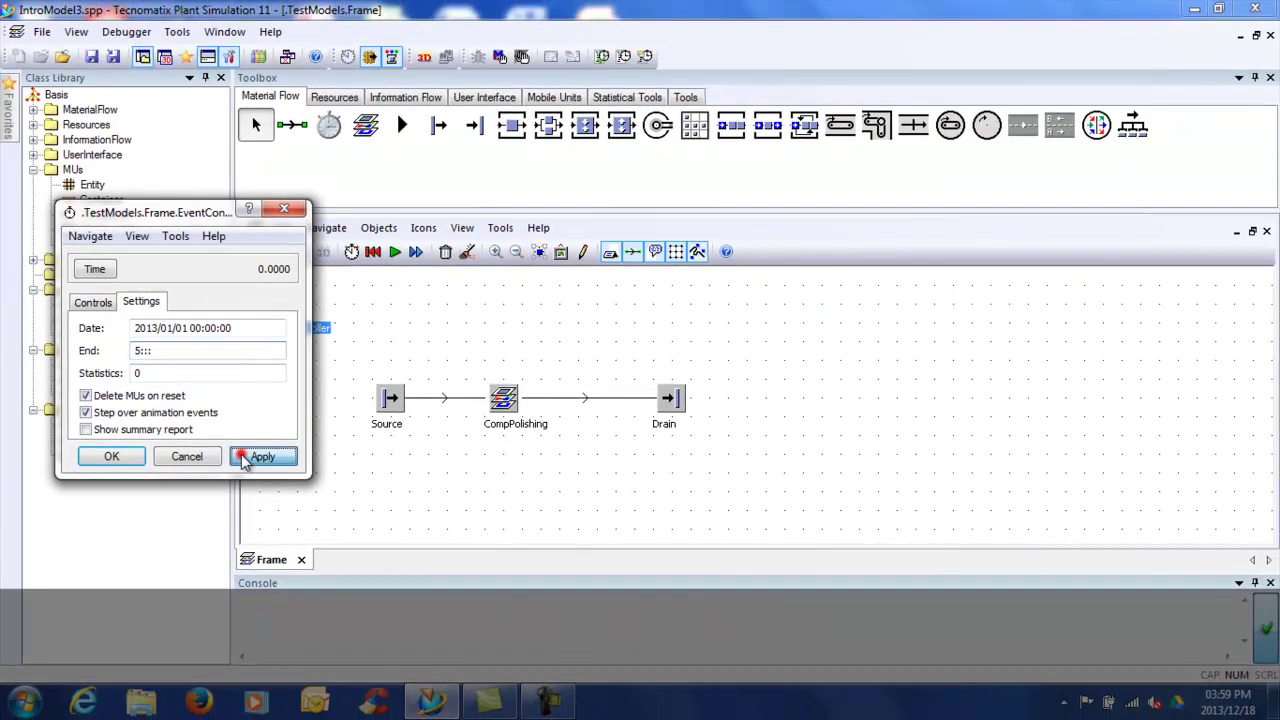
Reset and start the simulation, then open CompPolishing to watch parts flow inside
left_click(86, 305)
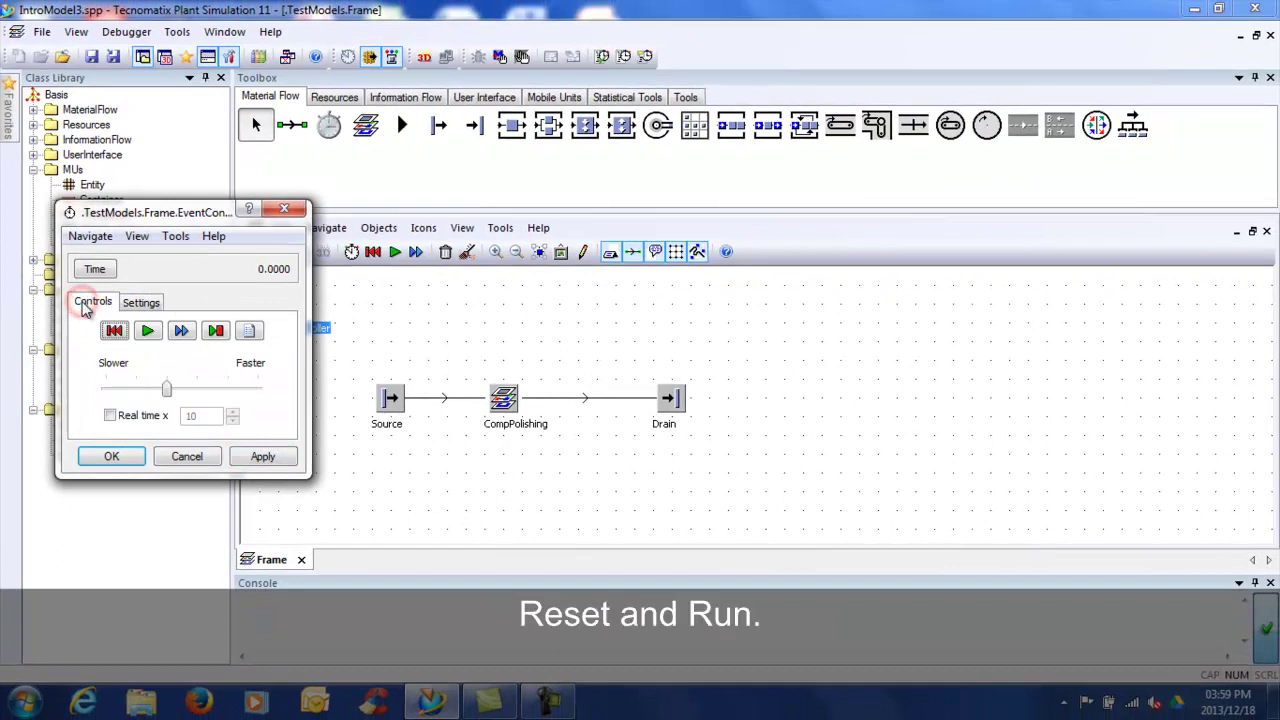
left_click(113, 330)
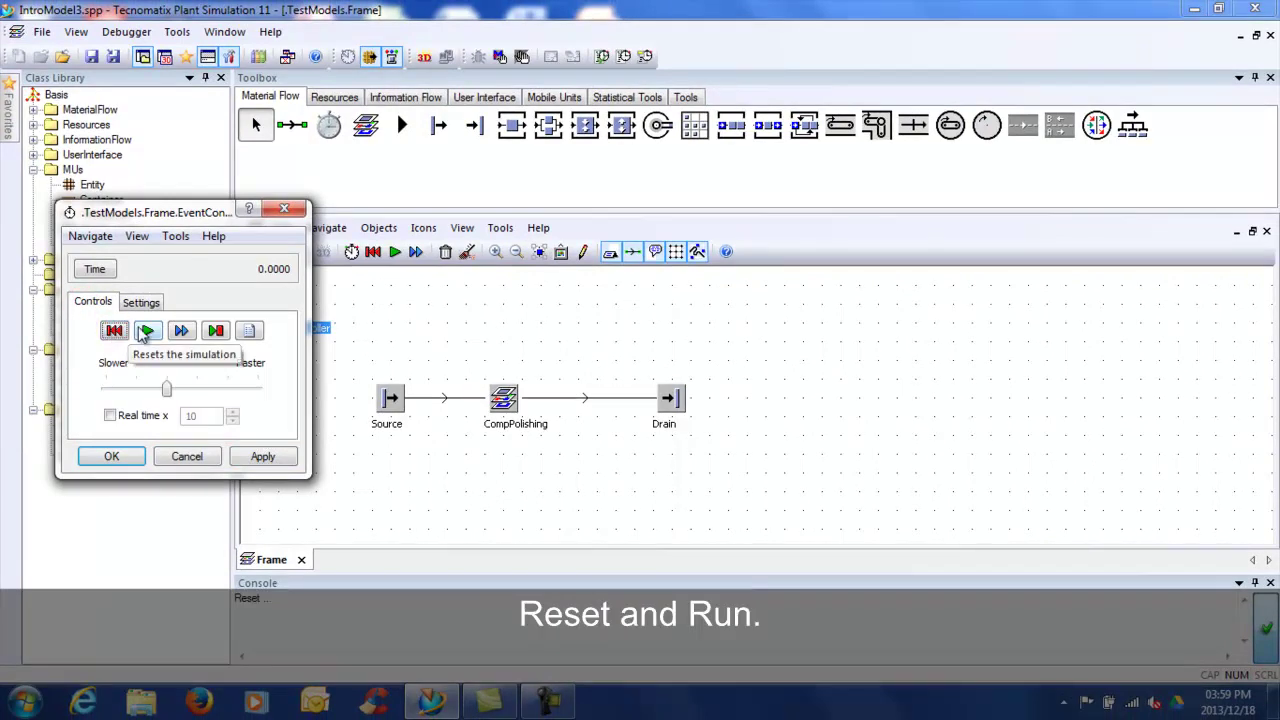
left_click(146, 331)
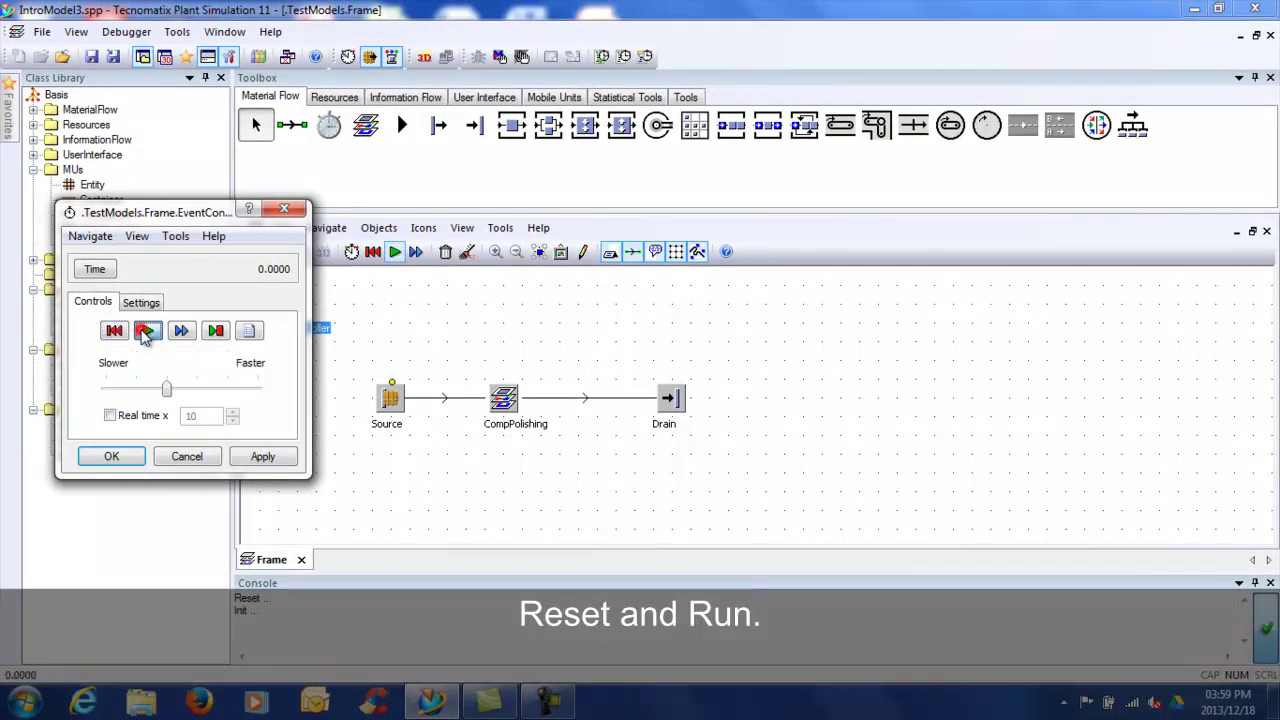
double_click(503, 399)
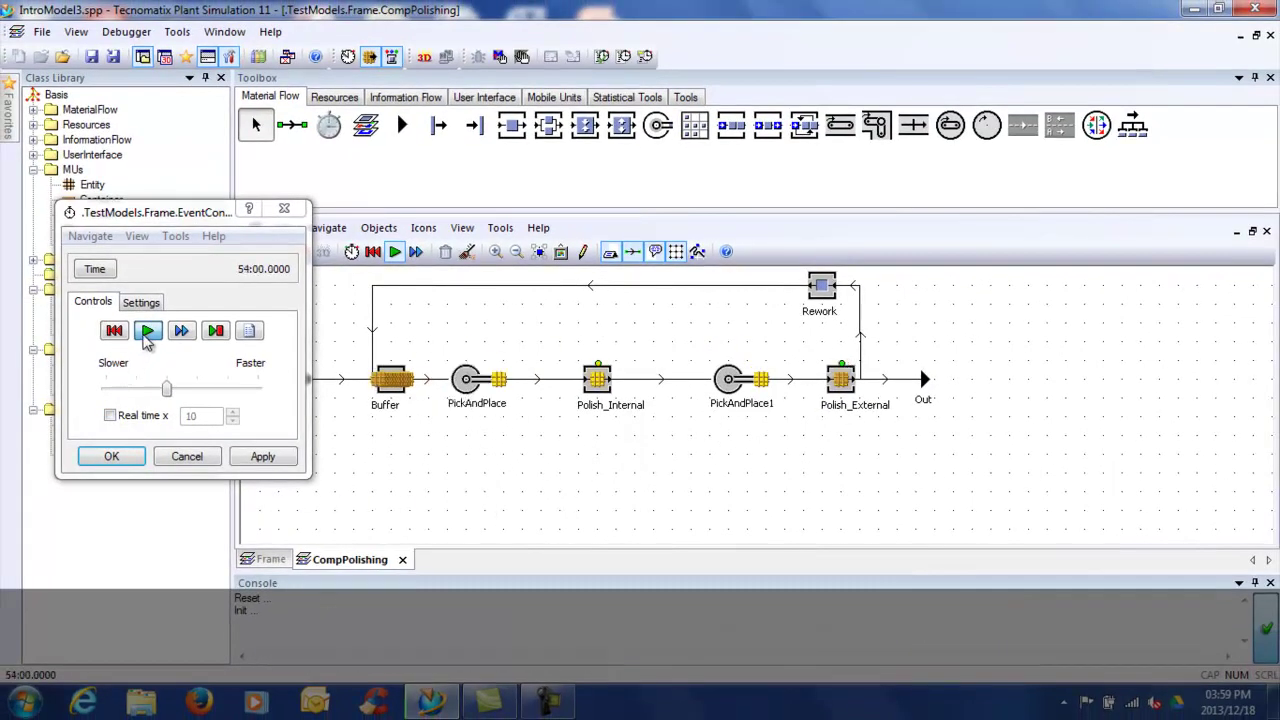
Stop and reset the simulation, then close the EventController dialog and CompPolishing view
left_click(140, 332)
left_click(114, 331)
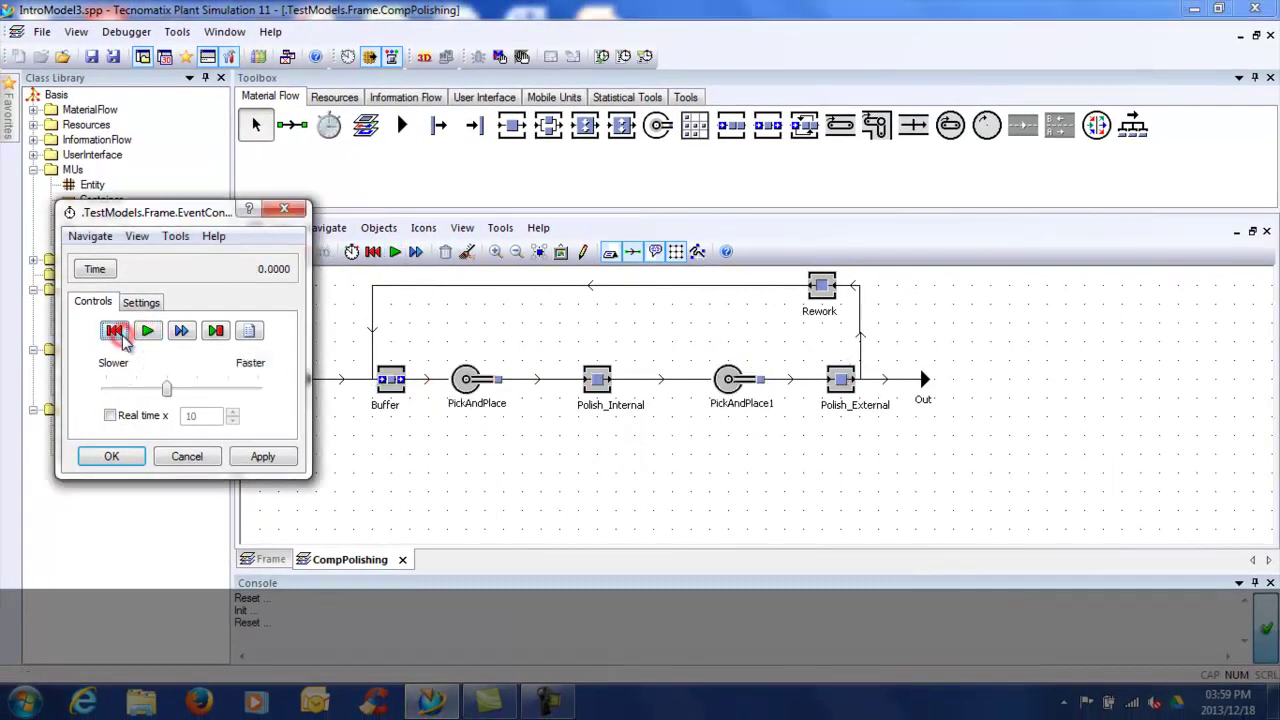
left_click(112, 457)
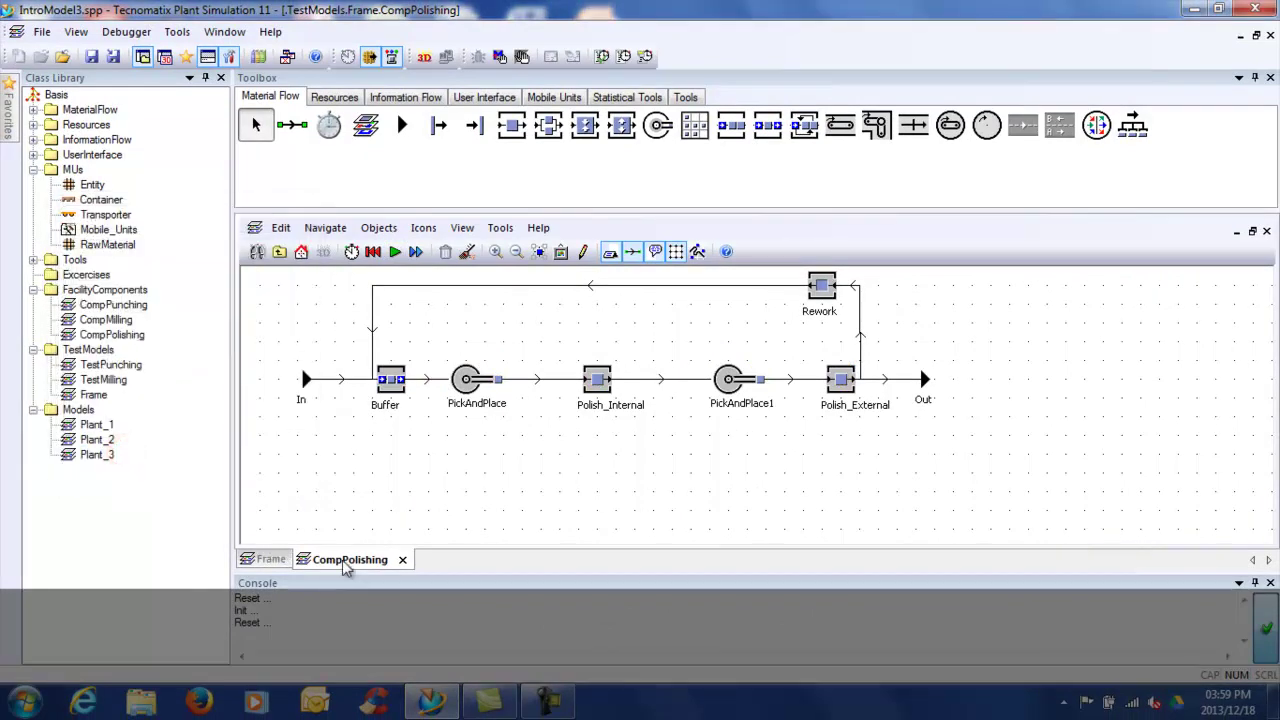
left_click(401, 560)
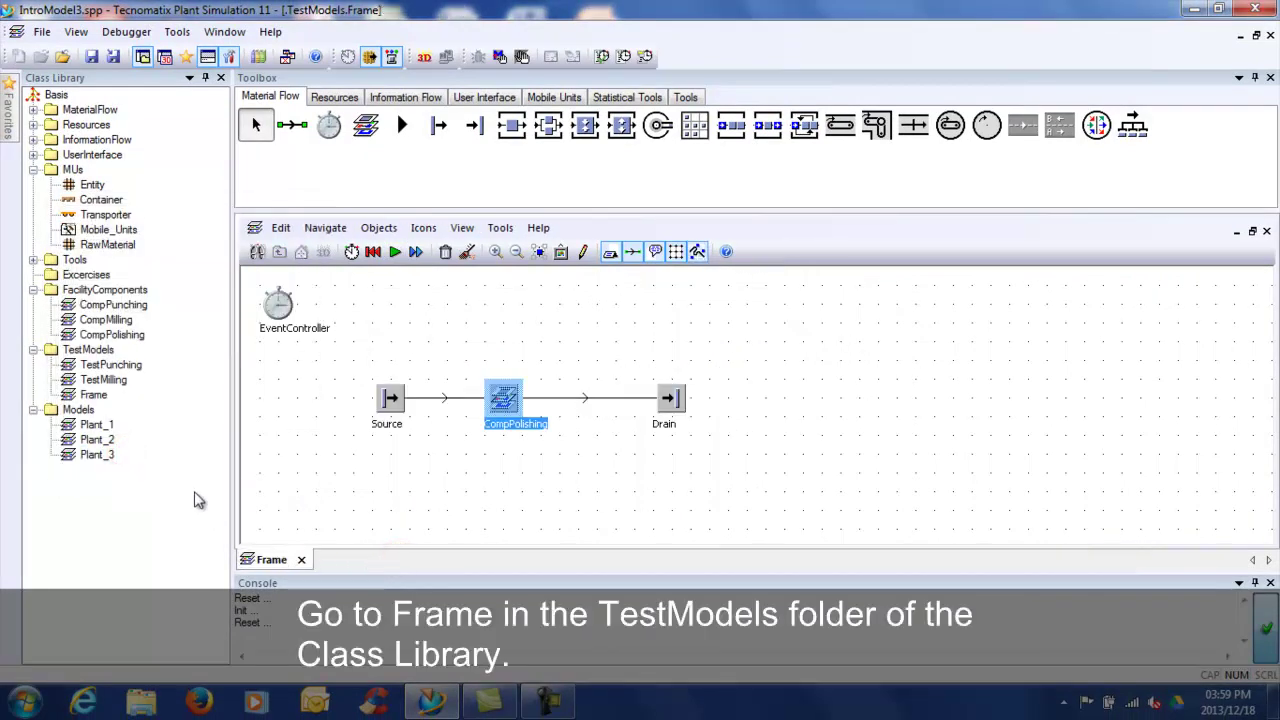
Rename Frame under TestModels to 'TestPolishing' and close its window
left_click(93, 395)
key("F2")
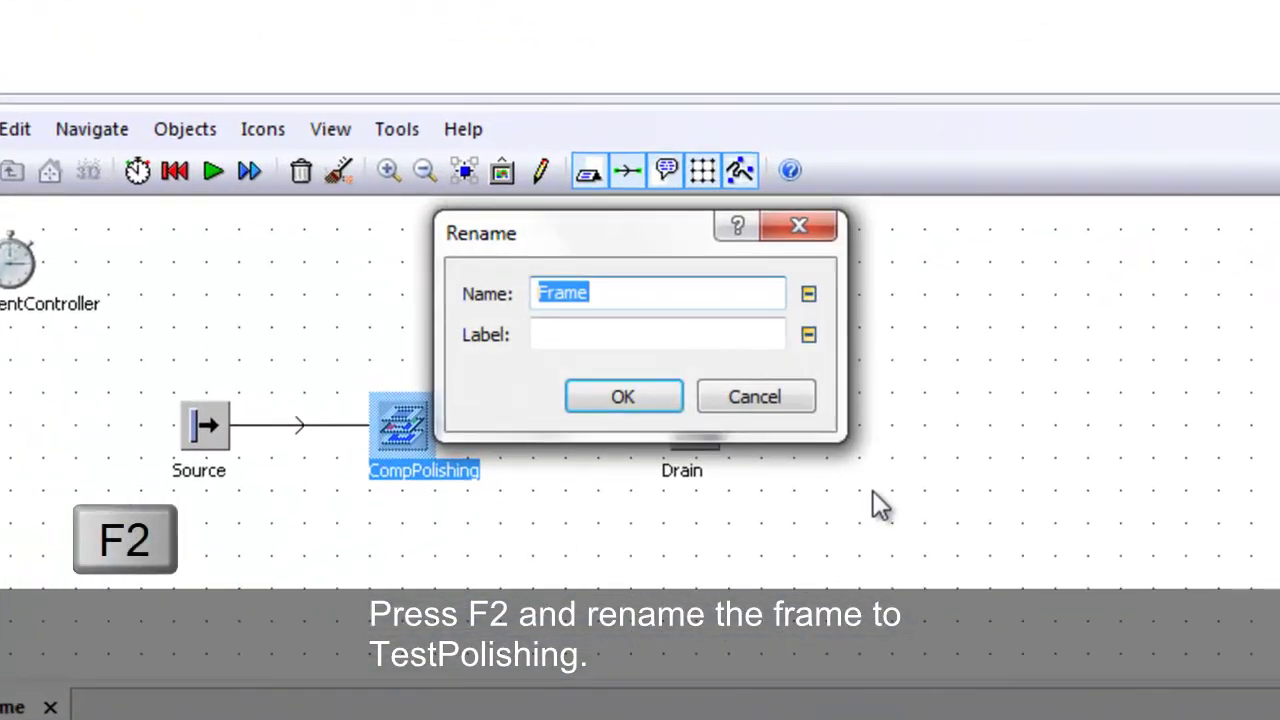
key("BackSpace")
type("Test")
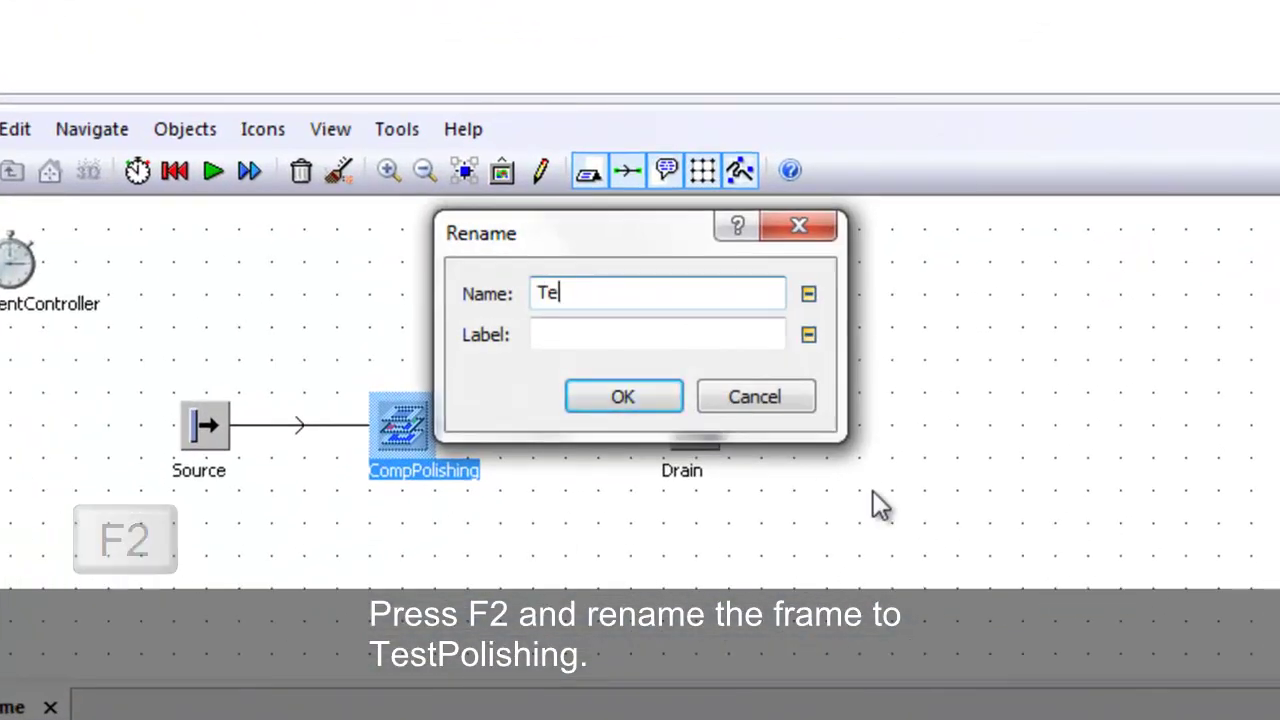
type("Polishing")
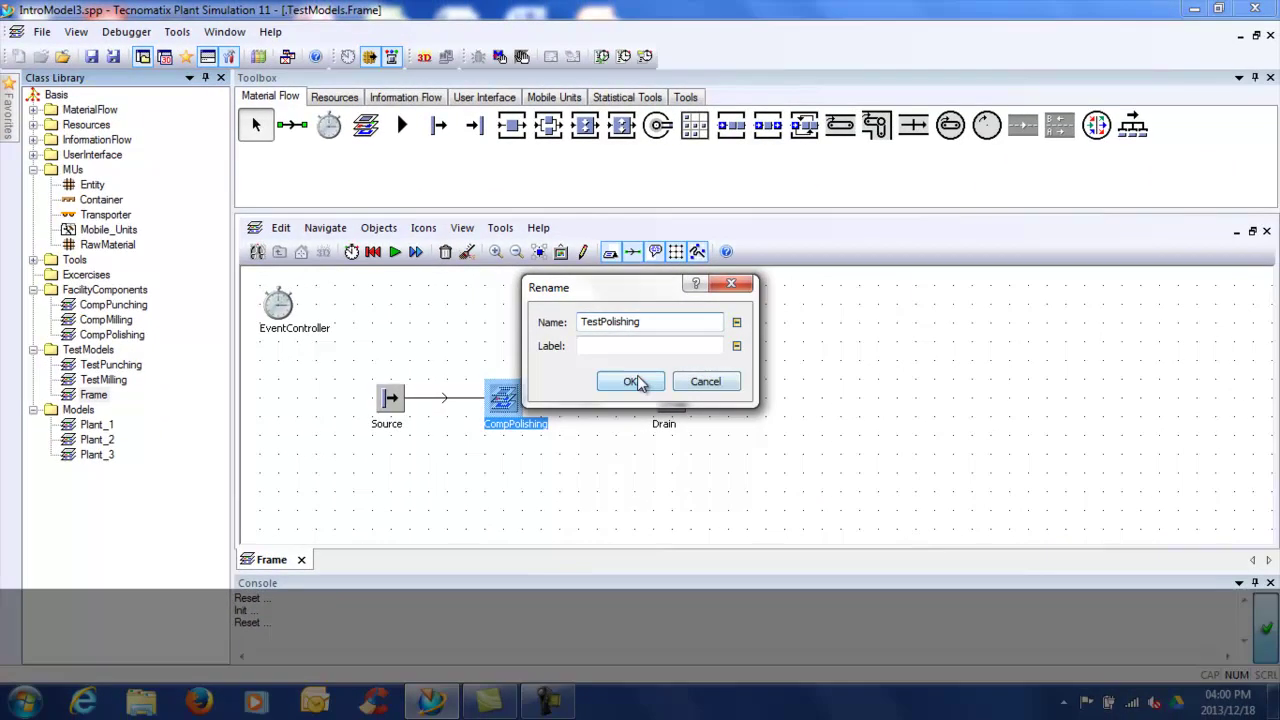
left_click(632, 383)
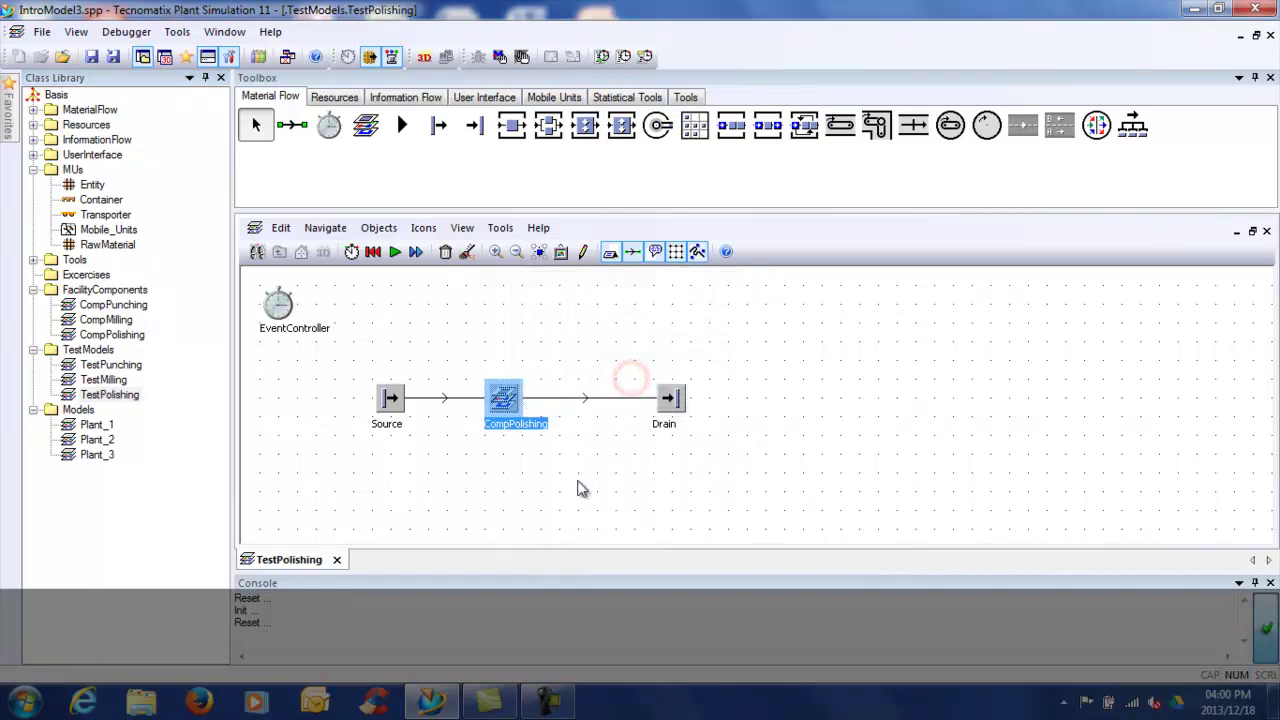
left_click(336, 561)
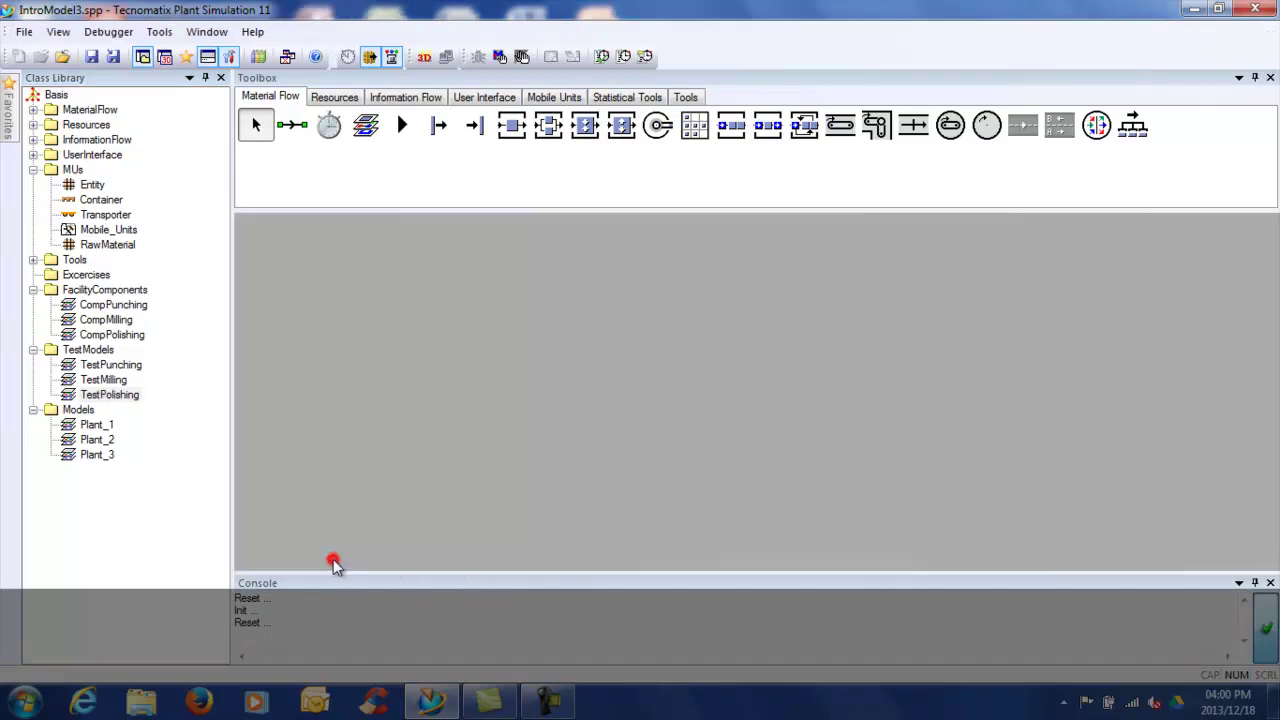
Reopen the CompPolishing frame full-size and call up the Rework station's context menu
double_click(124, 335)
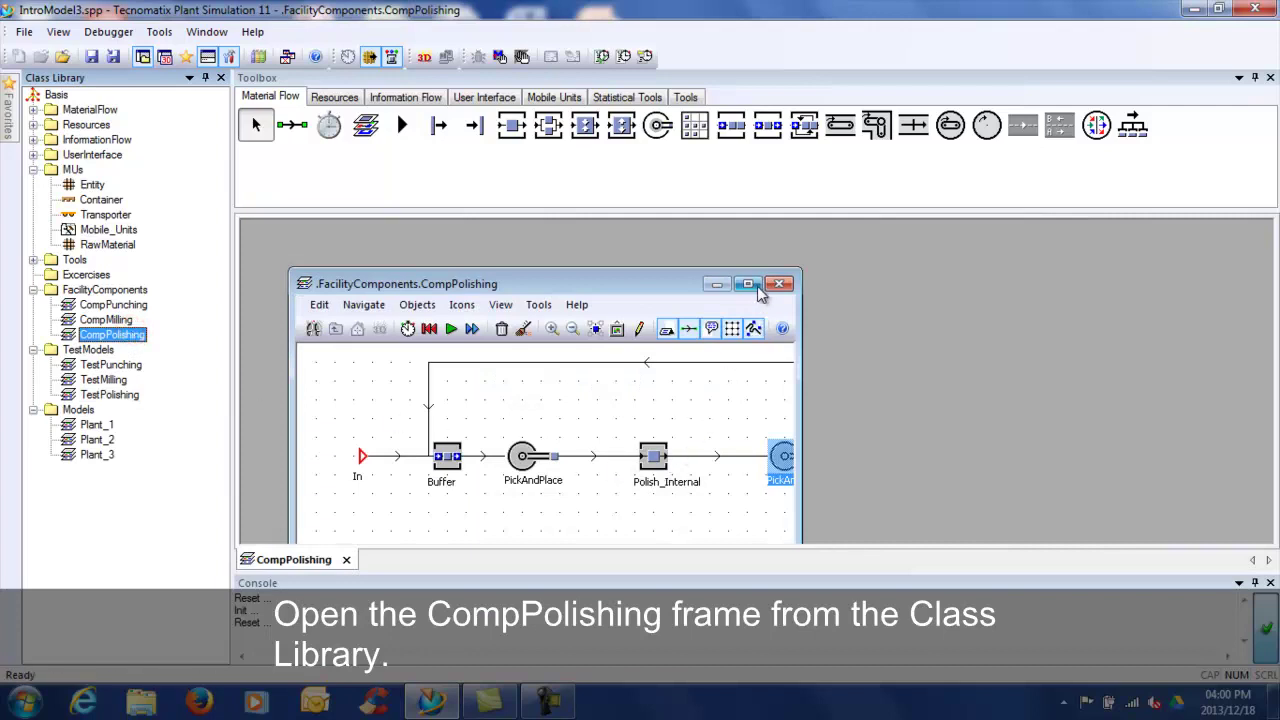
left_click(752, 285)
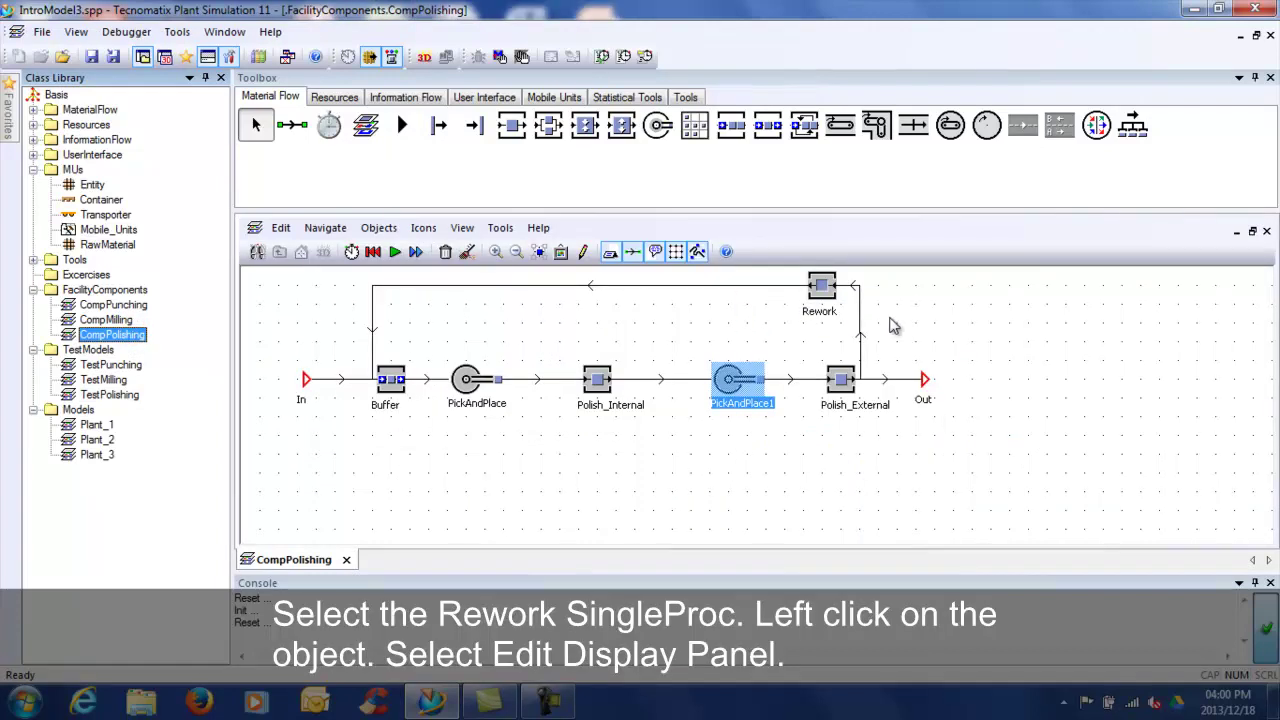
left_click(824, 289)
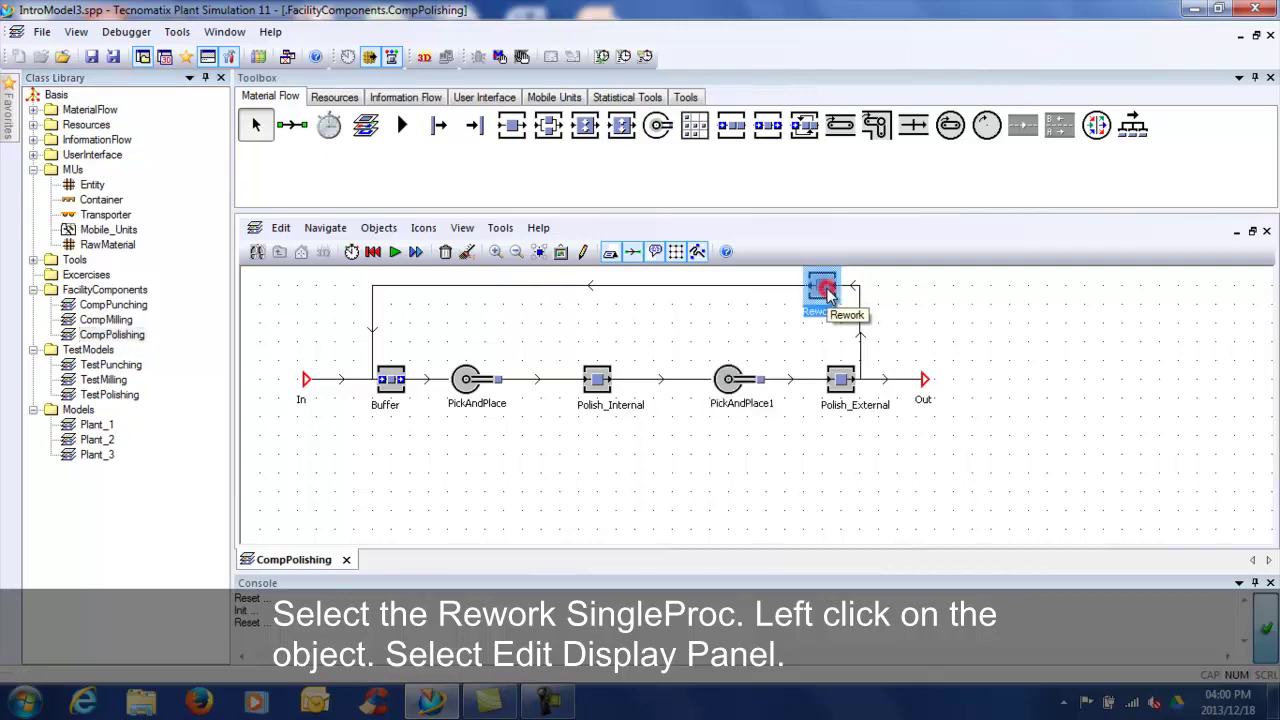
right_click(826, 292)
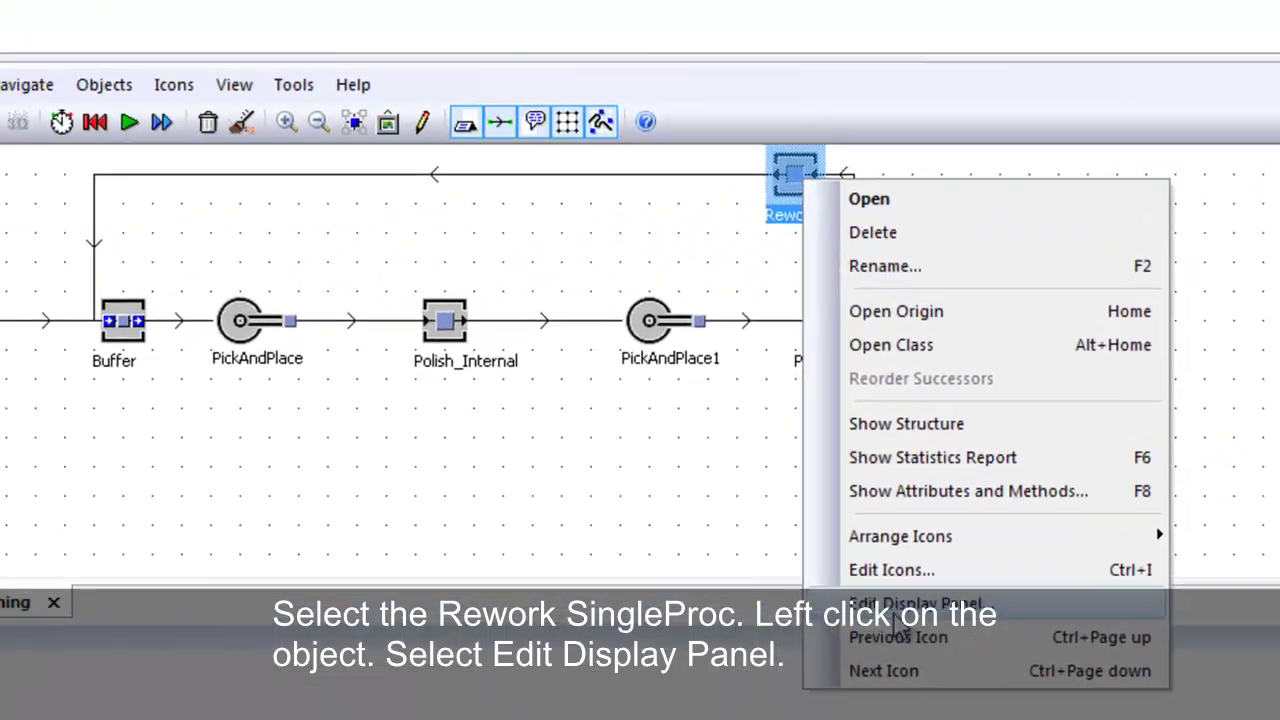
Give Rework an active display panel showing statNumIn as transparent text, then save the model
left_click(896, 618)
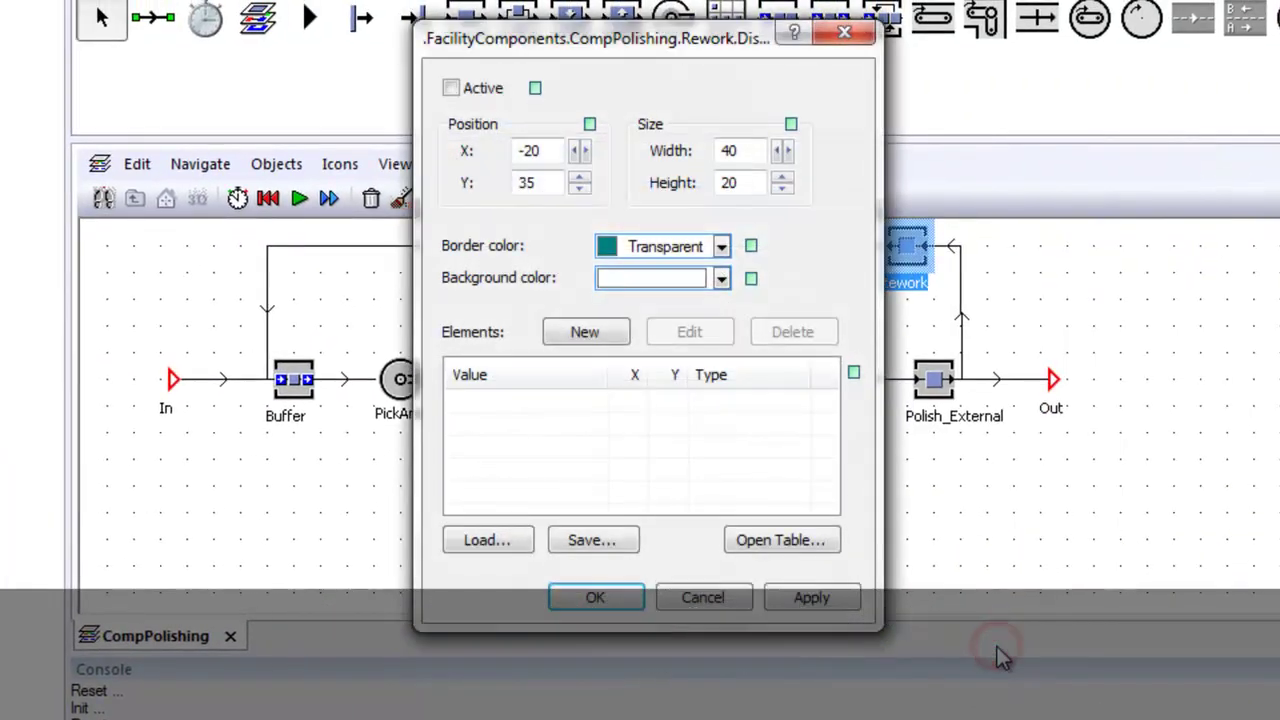
left_click(451, 89)
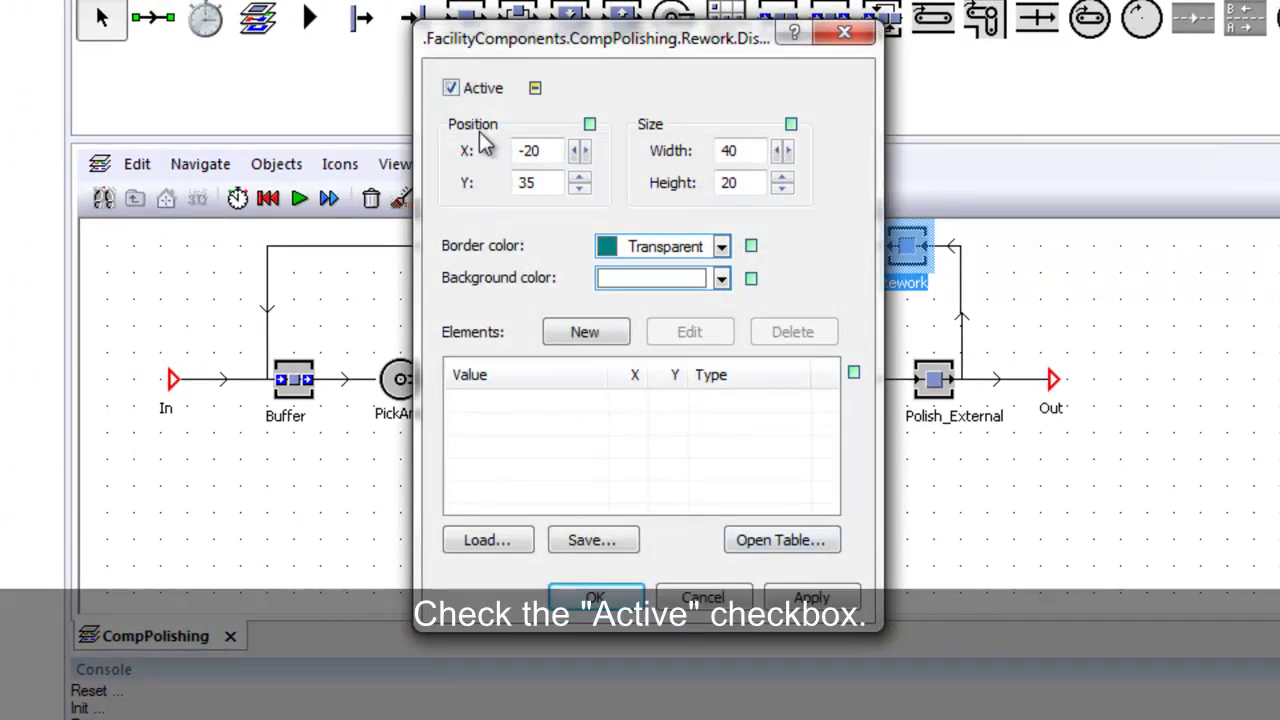
left_click(590, 337)
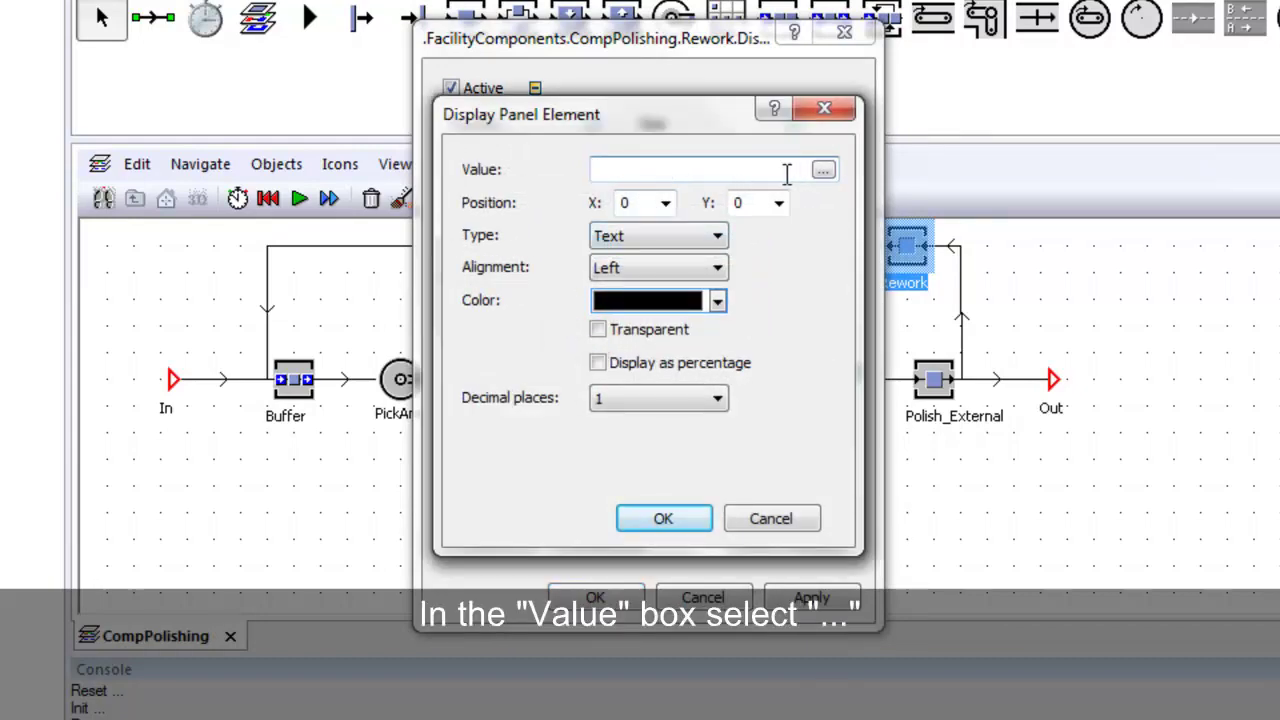
left_click(823, 170)
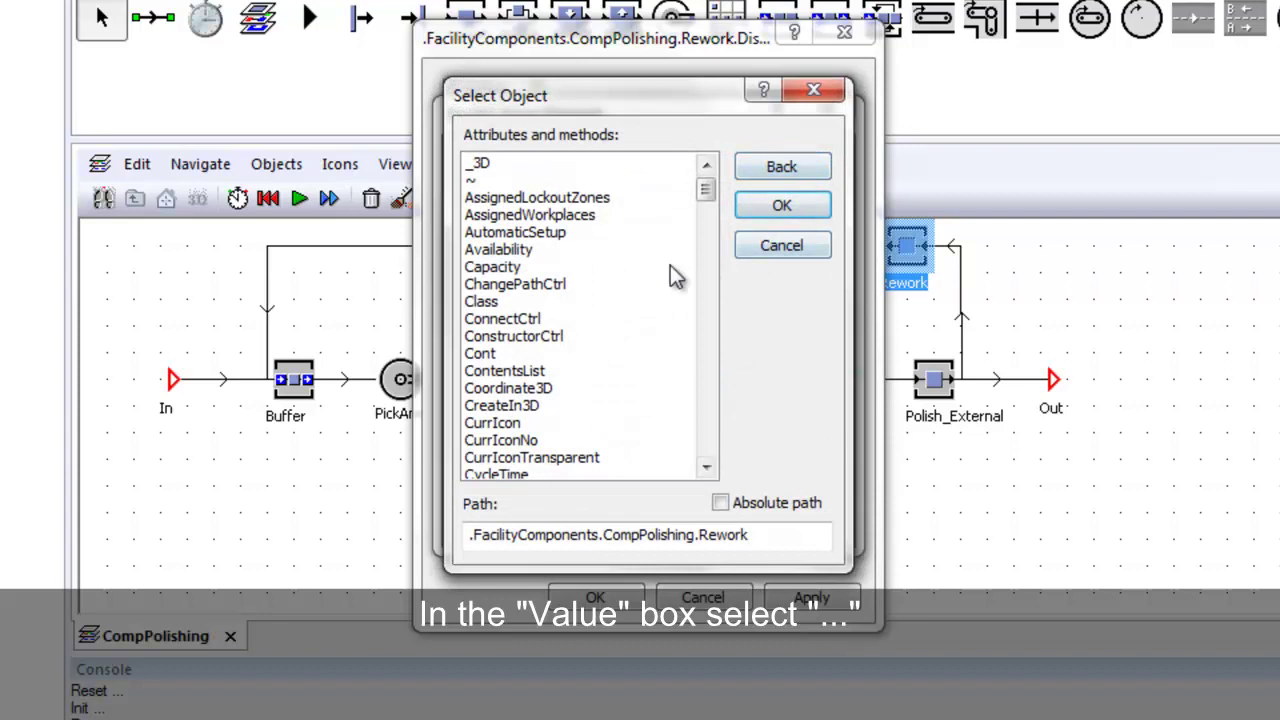
left_click_drag(706, 197, 690, 366)
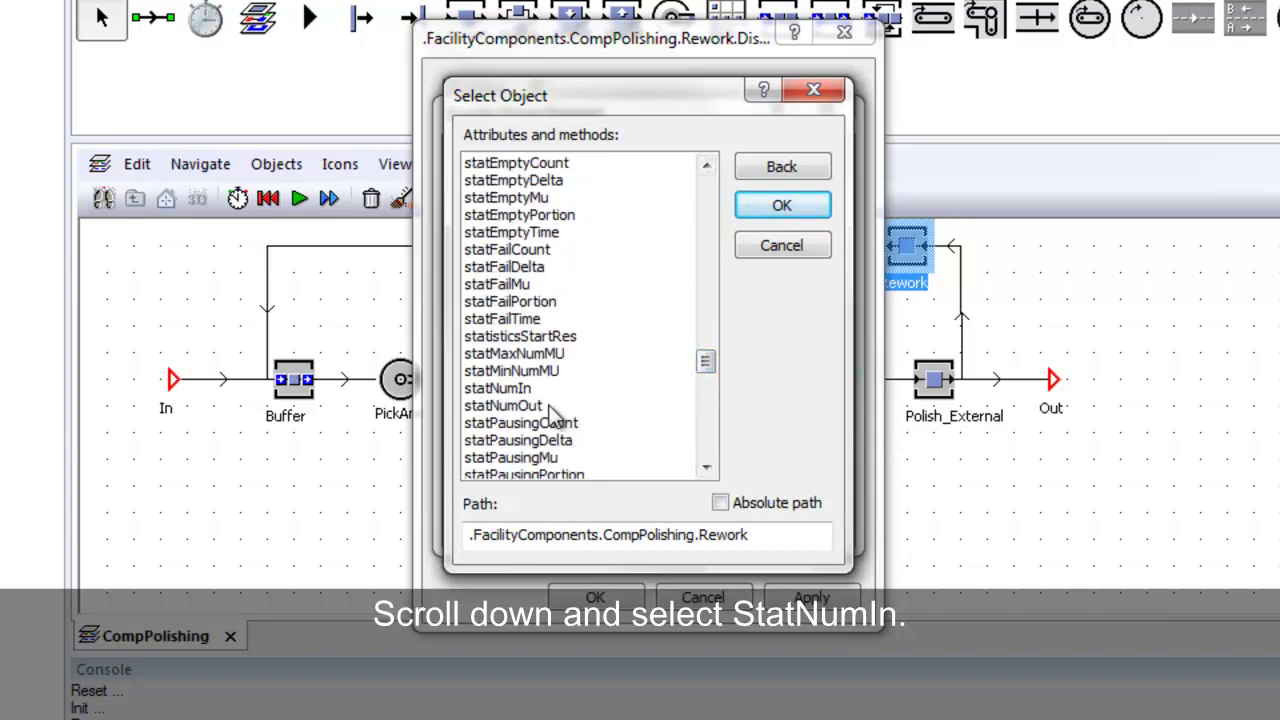
left_click(518, 390)
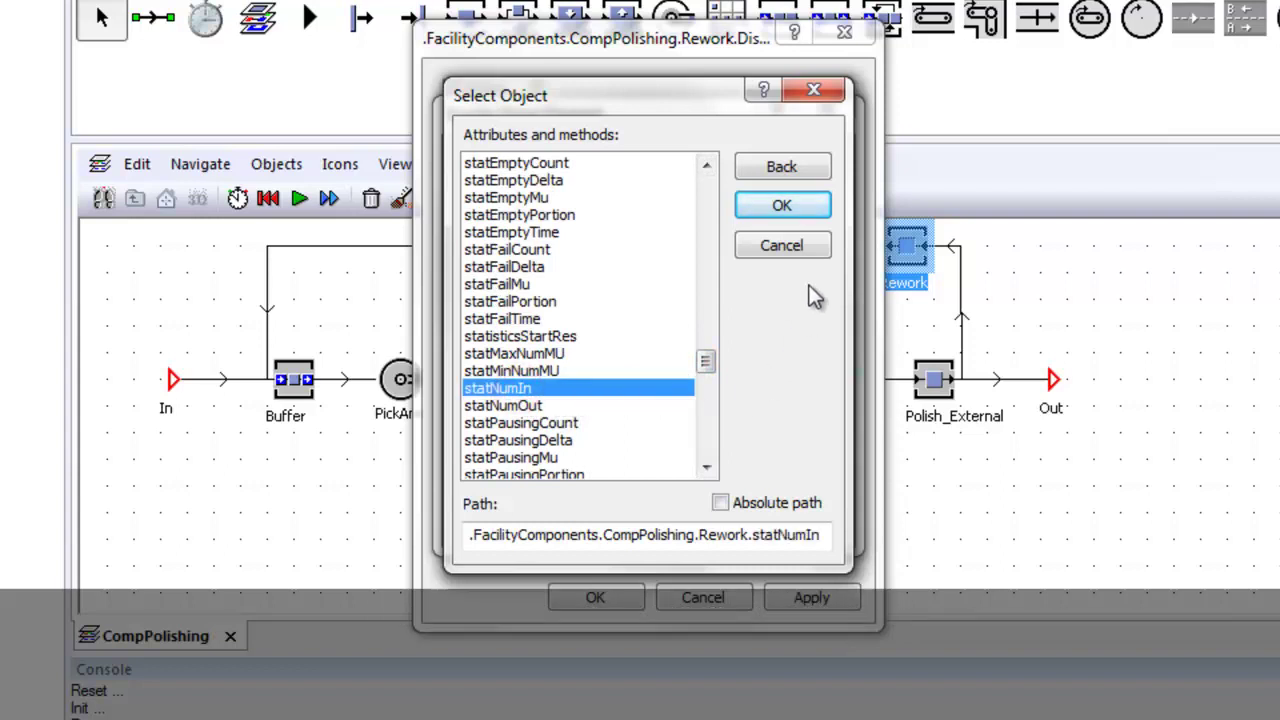
left_click(785, 208)
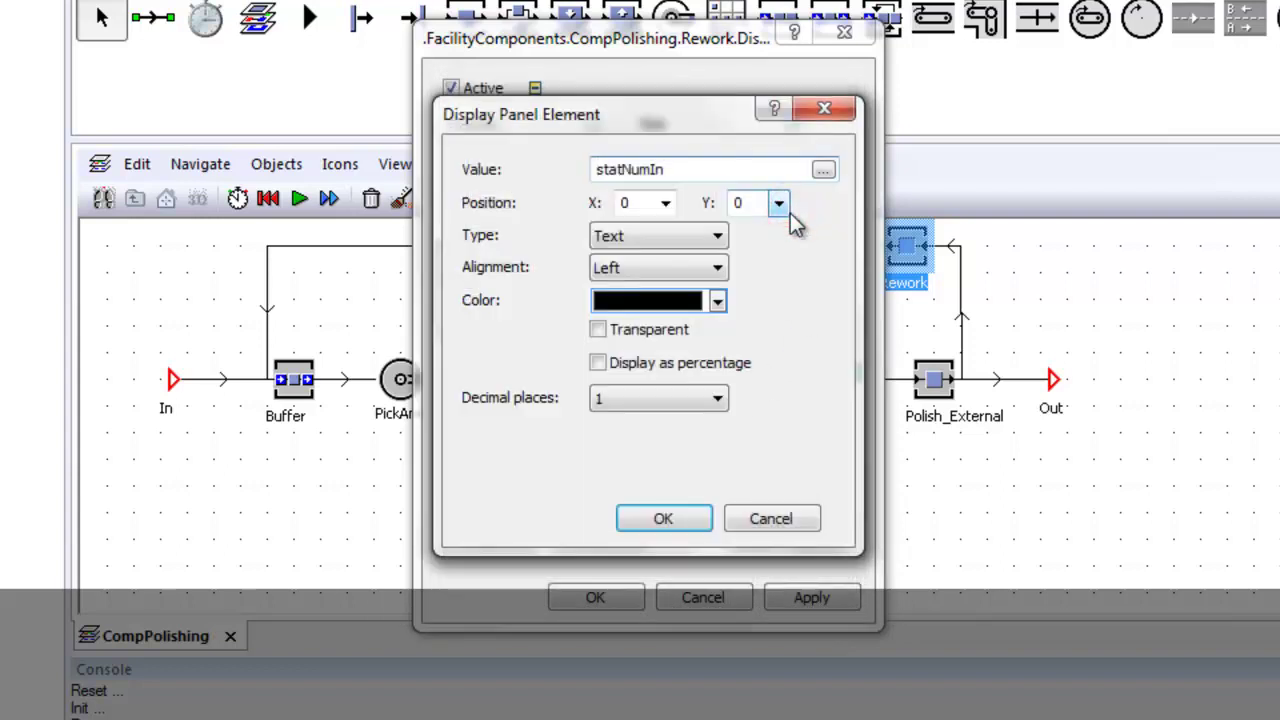
left_click(599, 331)
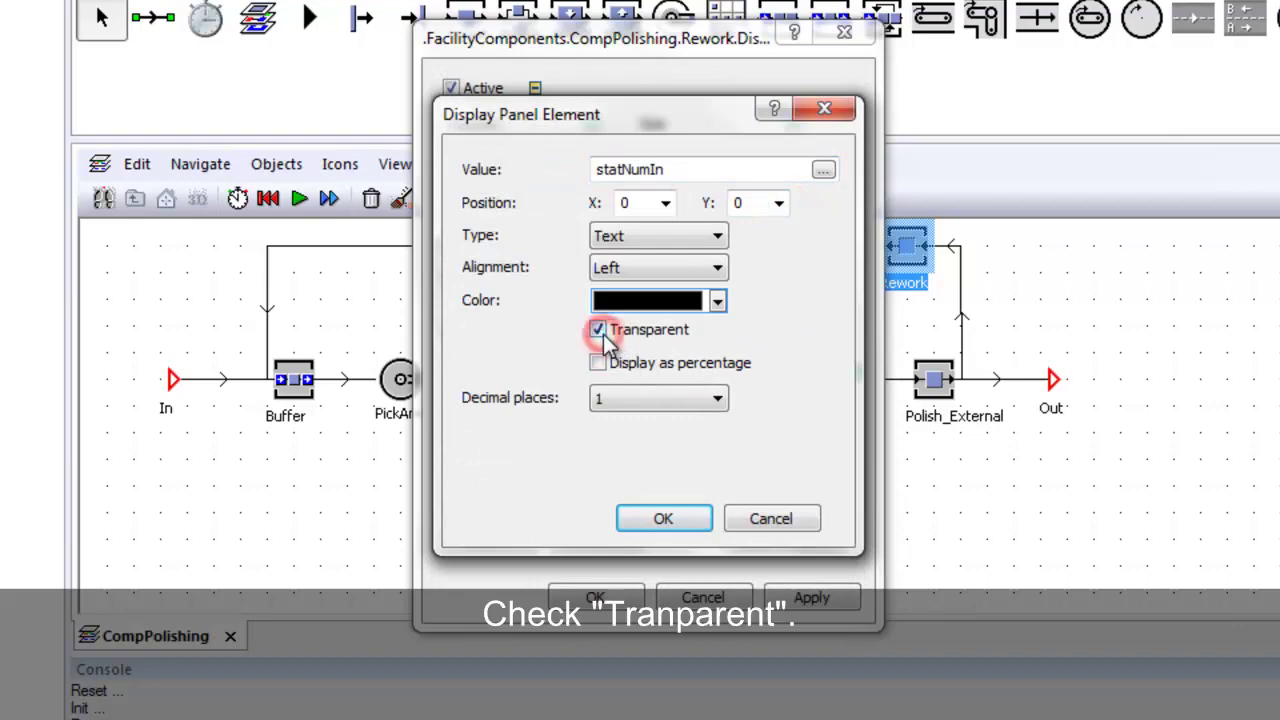
left_click(663, 518)
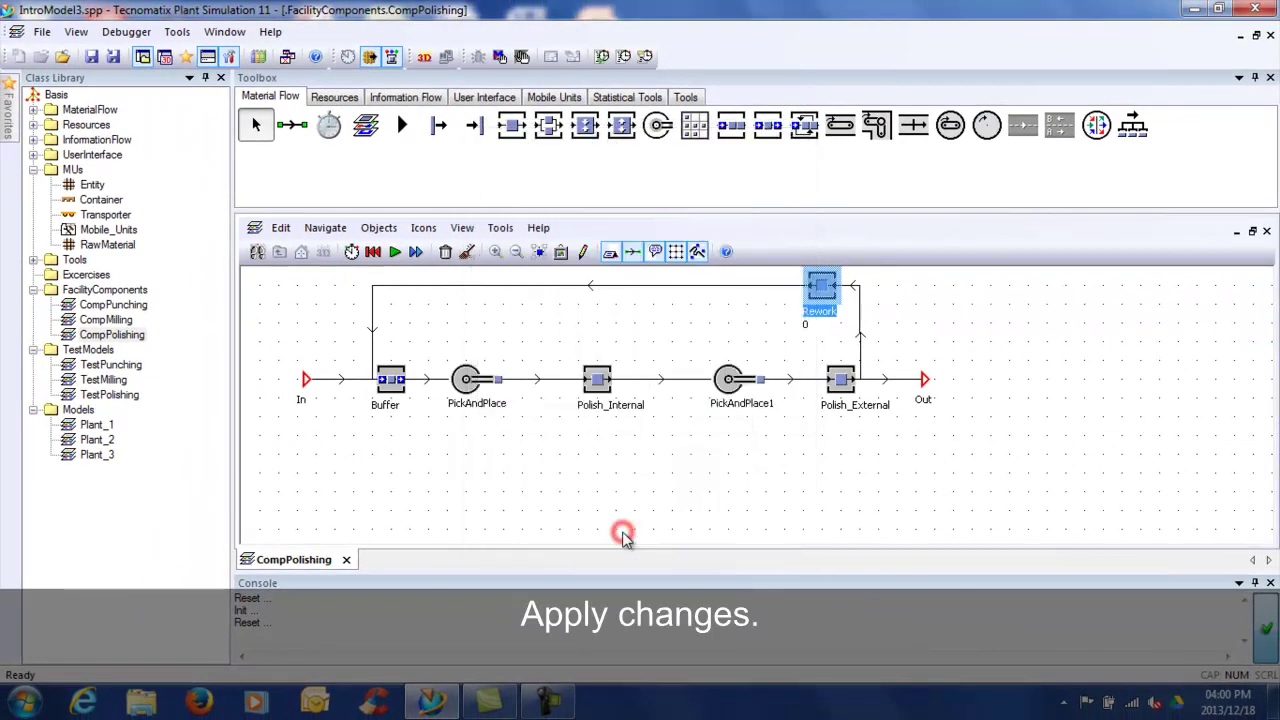
left_click(604, 533)
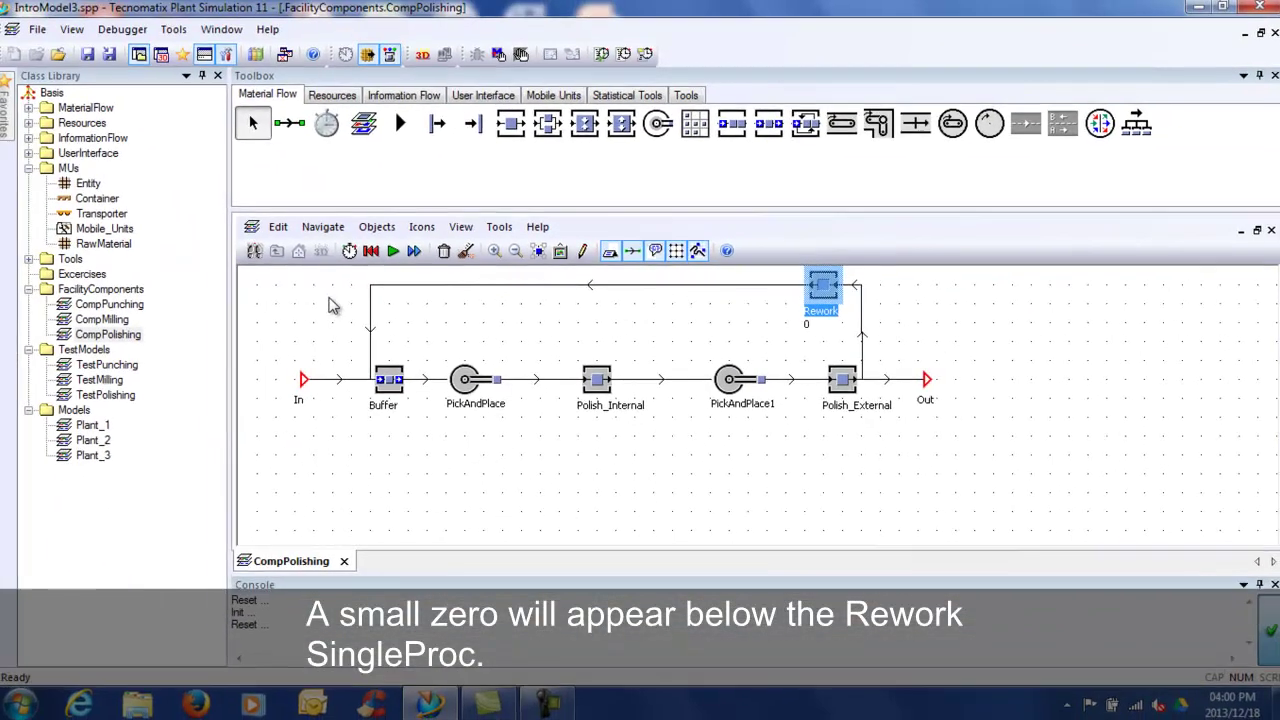
left_click(92, 58)
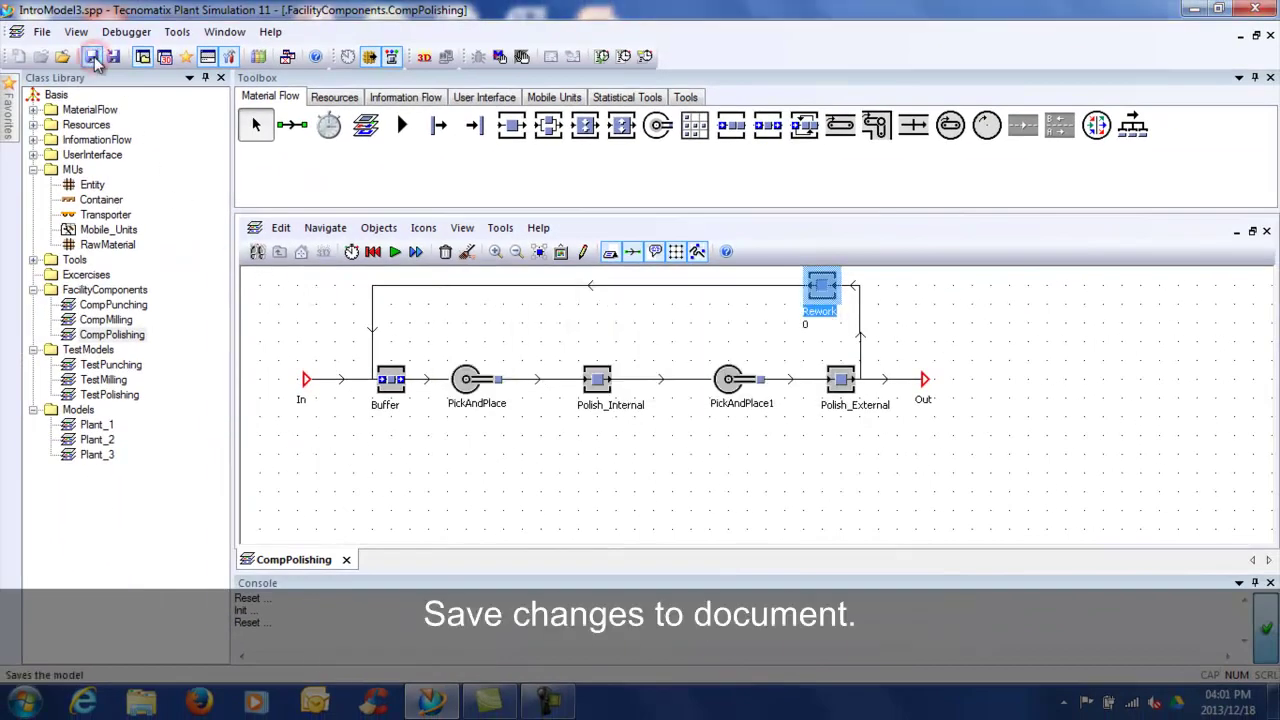
Close the CompPolishing frame and duplicate Plant_3 as Plant_31
left_click(347, 560)
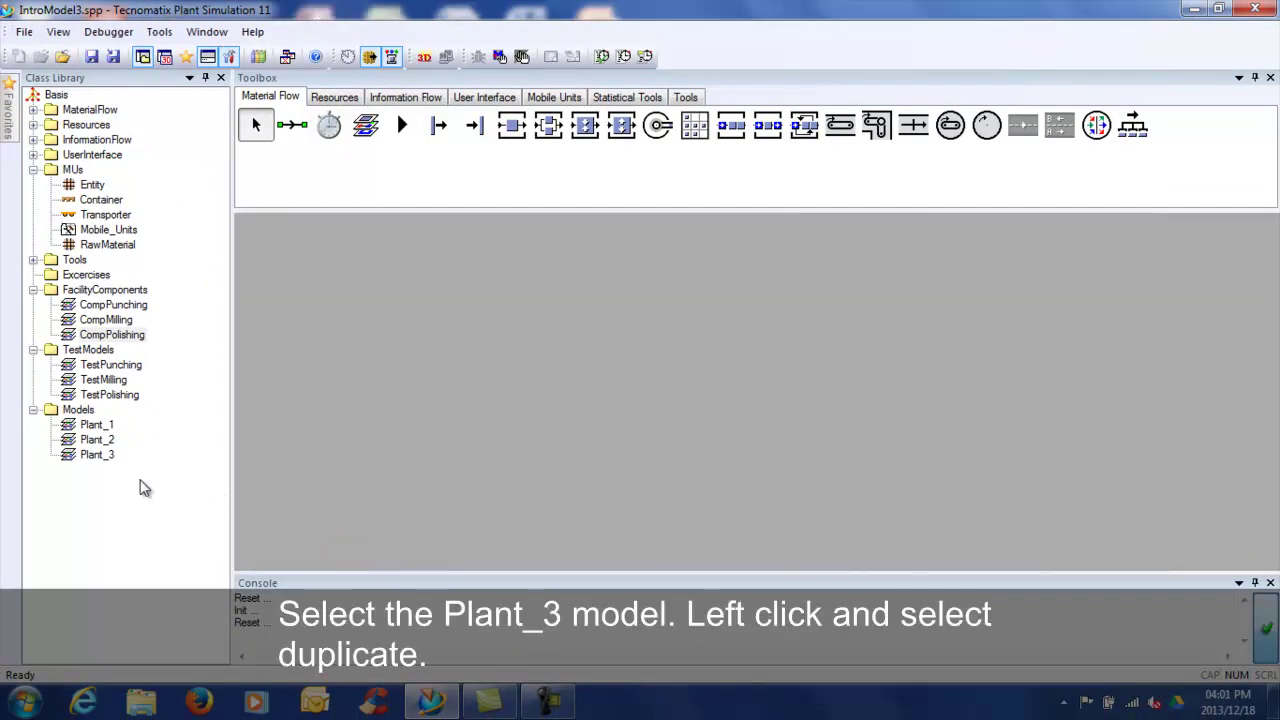
left_click(96, 456)
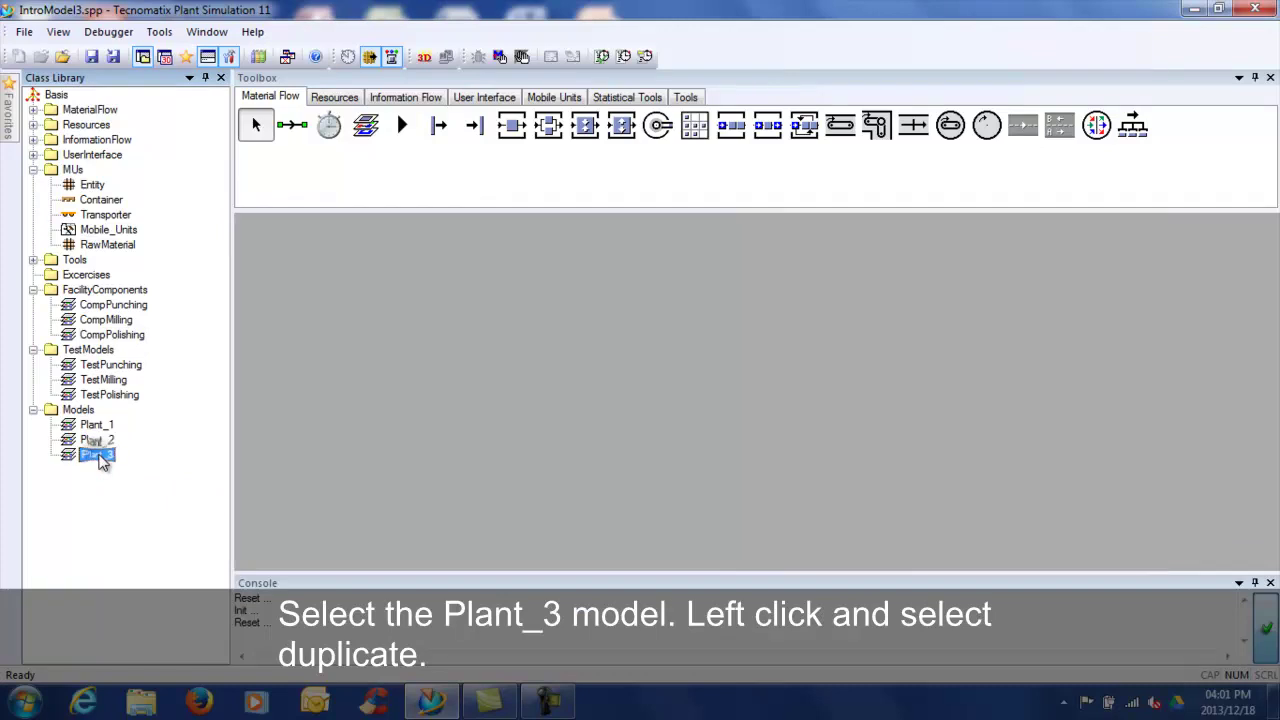
right_click(104, 460)
left_click(205, 110)
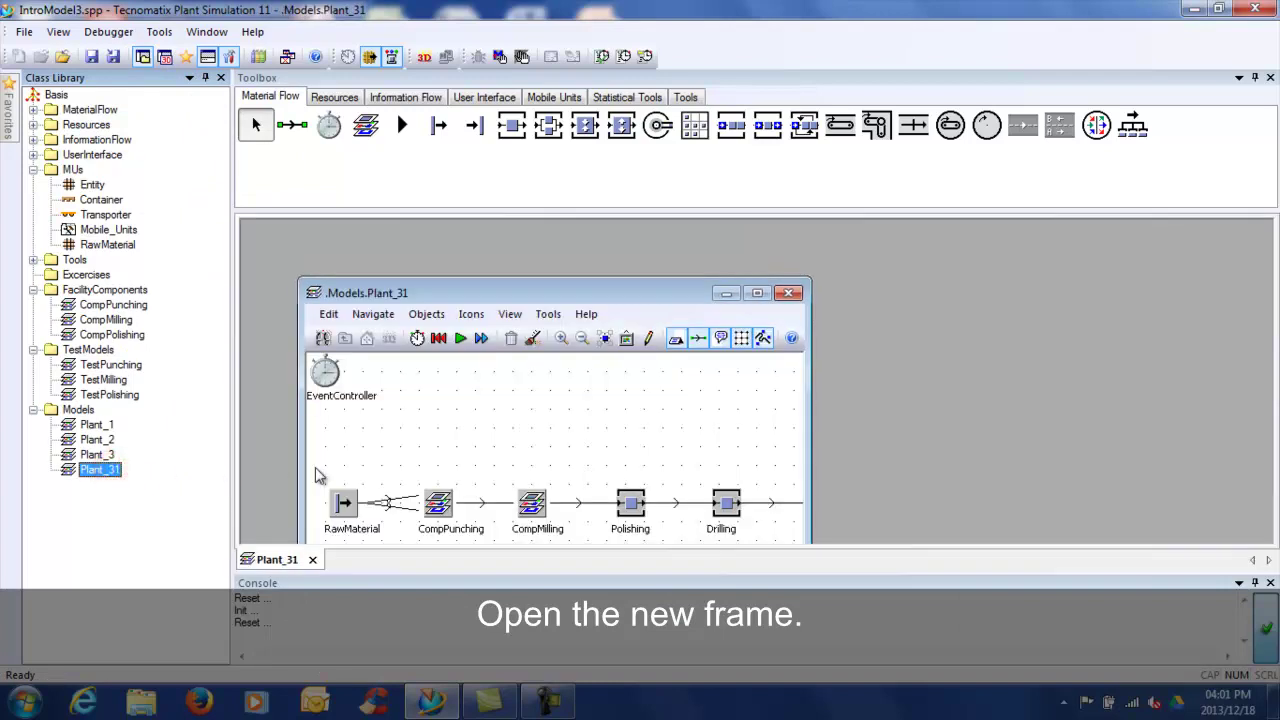
Show the Plant_31 frame full-size and select Plant_31 in the Class Library
left_click(463, 437)
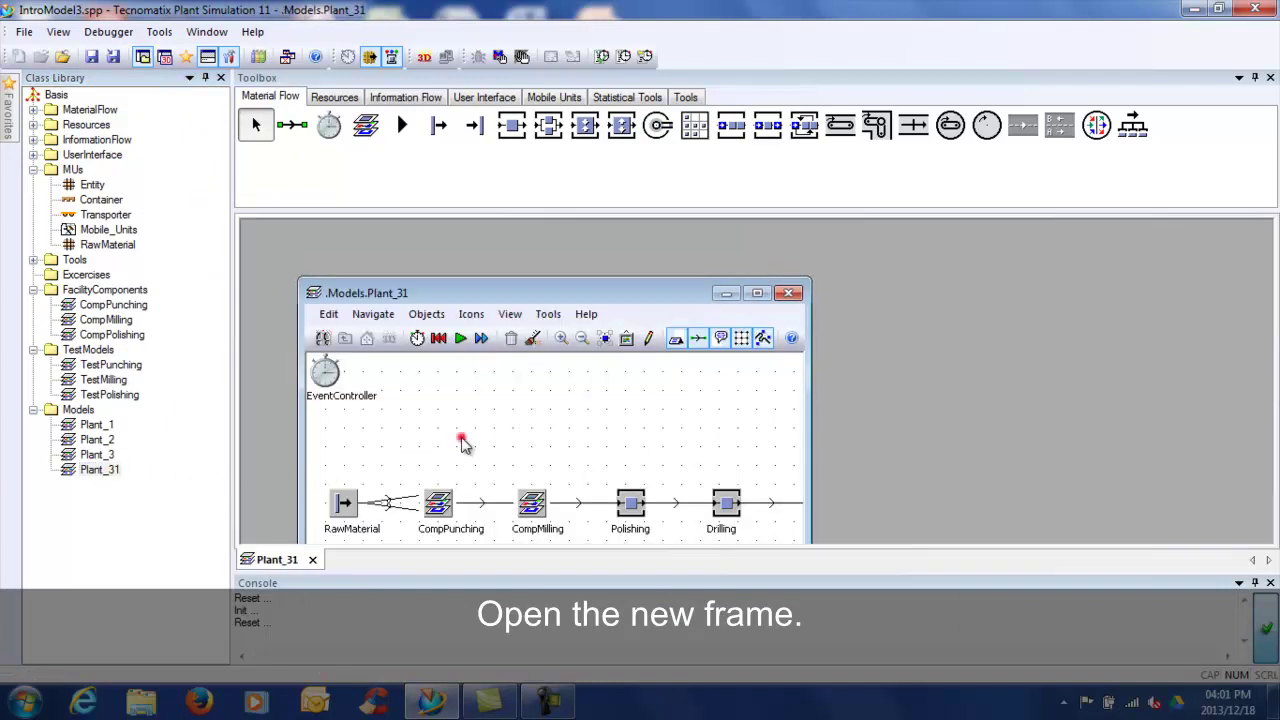
left_click(760, 293)
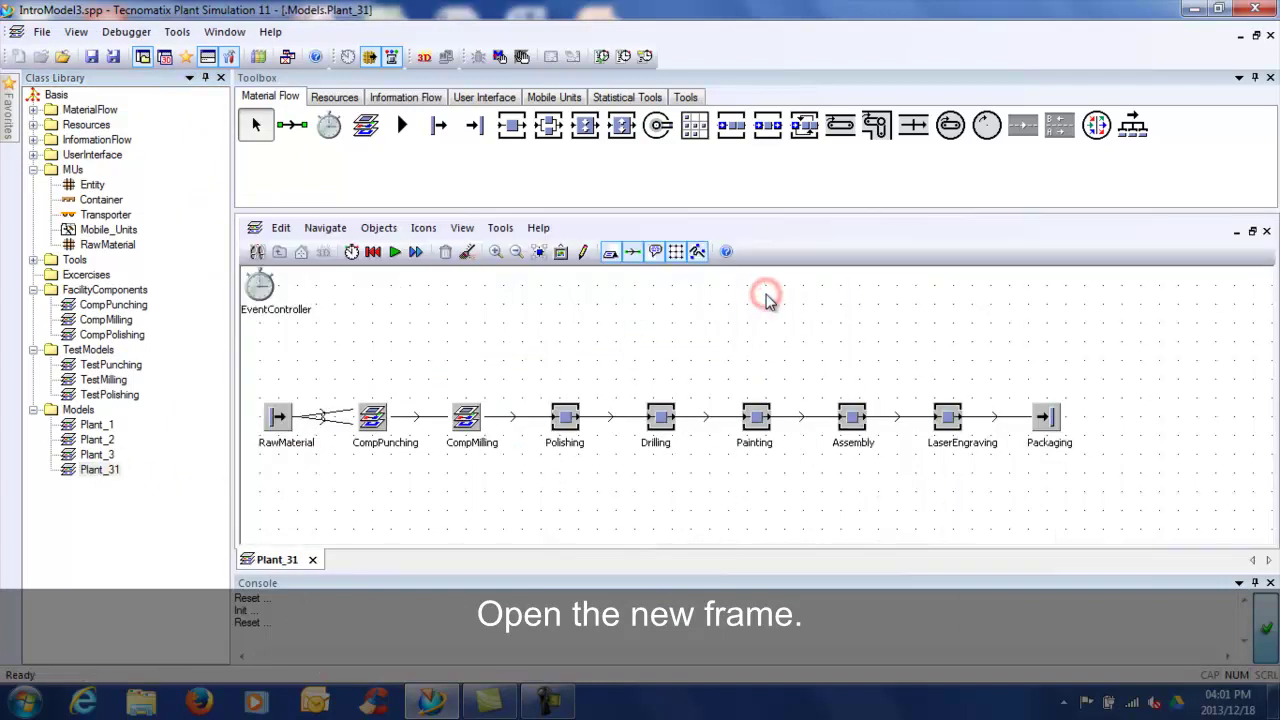
left_click(100, 470)
Rename the Plant_31 model to Plant_4 using F2
key("F2")
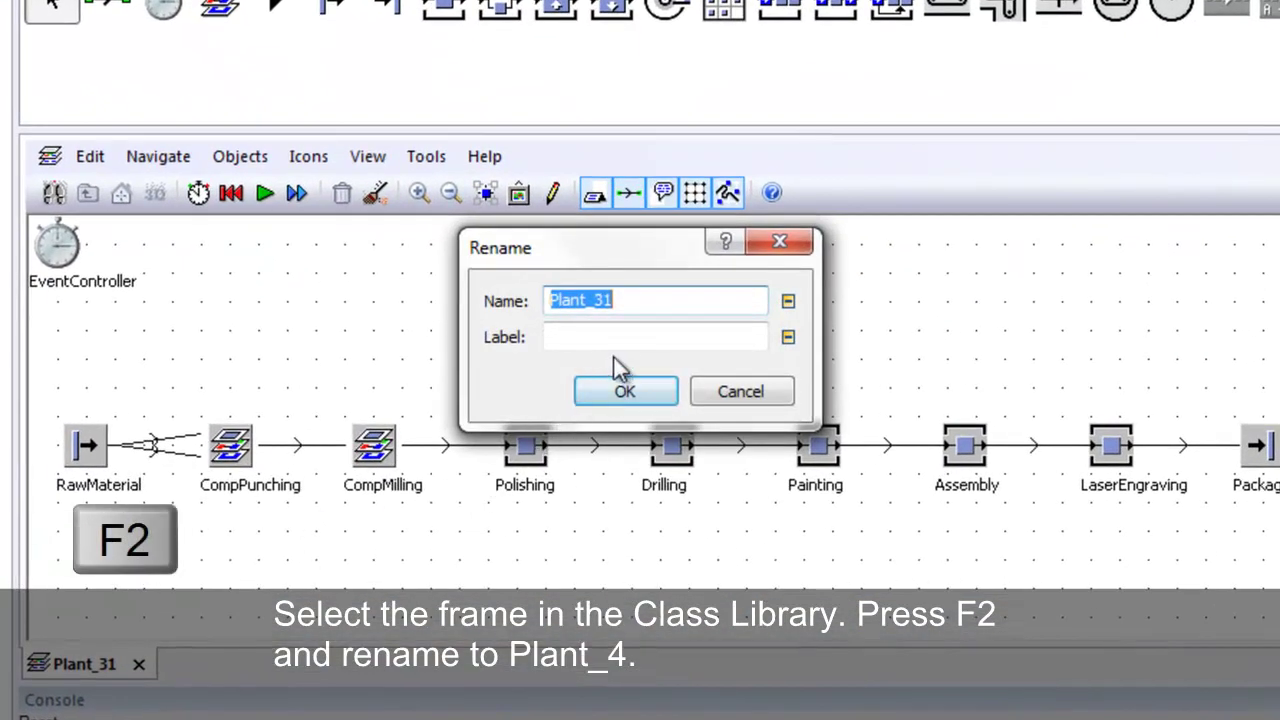
left_click(626, 303)
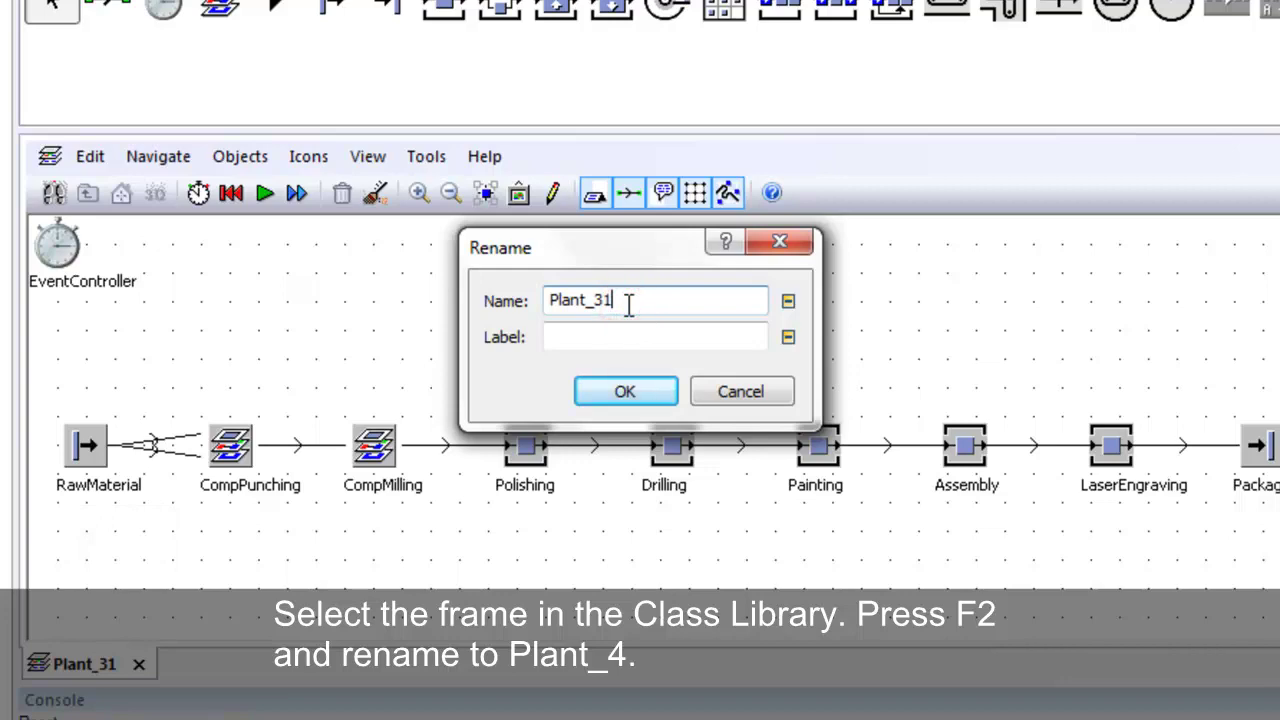
type("4")
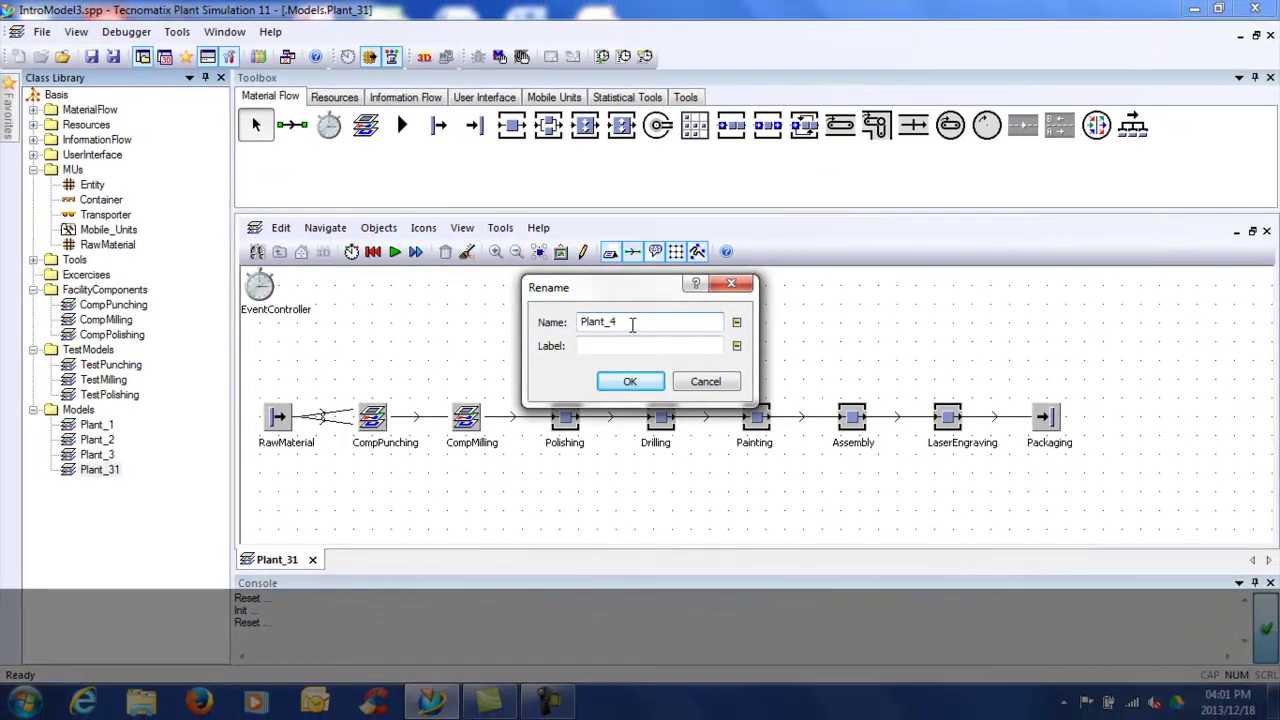
left_click(630, 381)
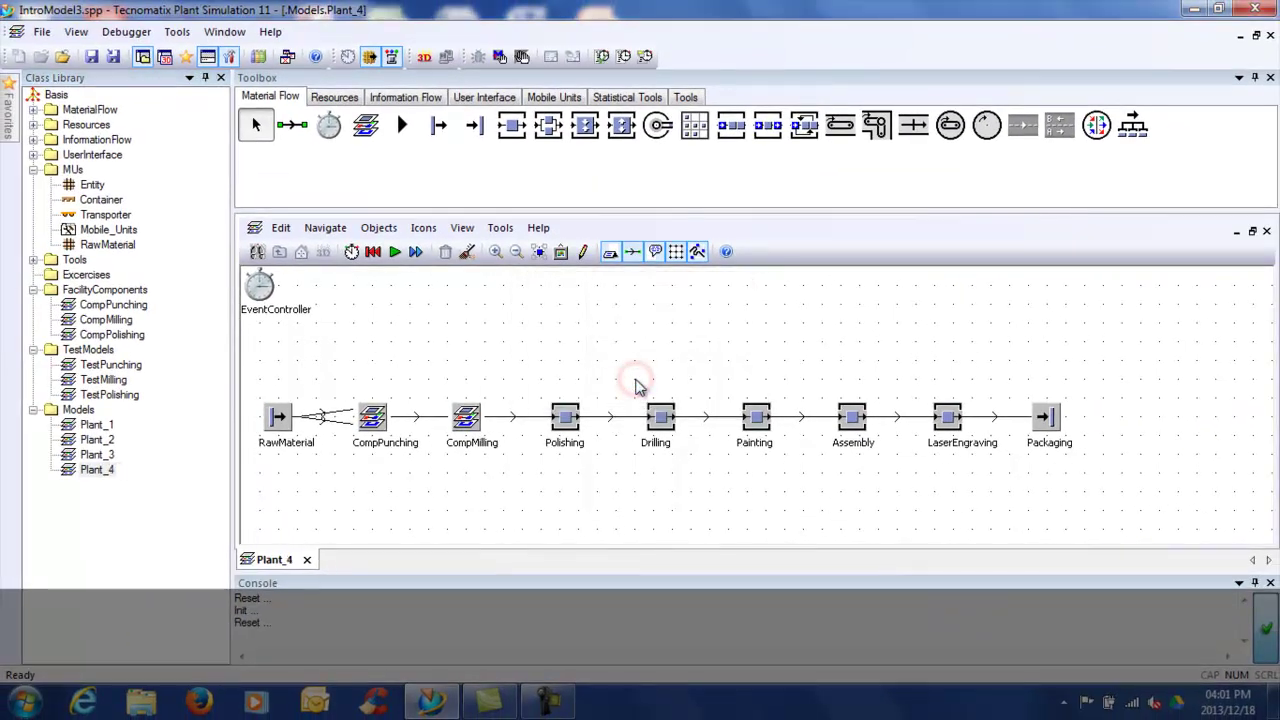
Delete Plant_4's Polishing station and bring CompPolishing over the gap after CompMilling
left_click(570, 420)
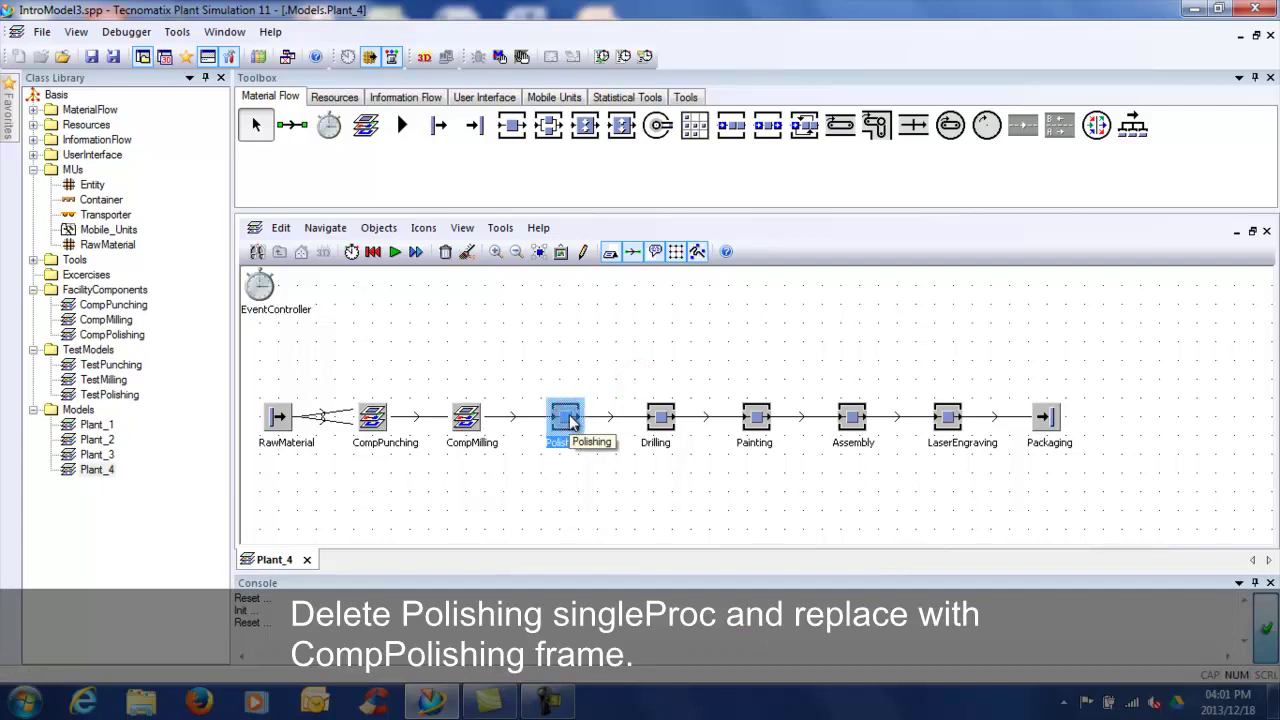
key("Delete")
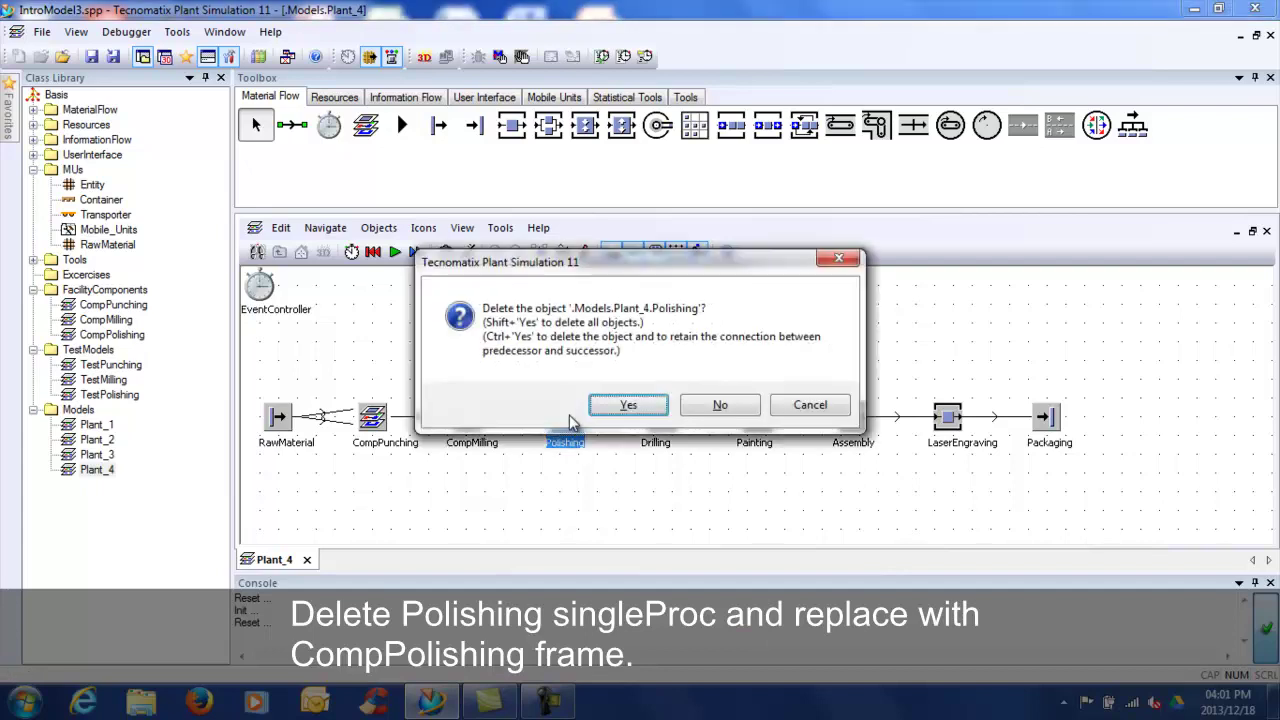
left_click(620, 408)
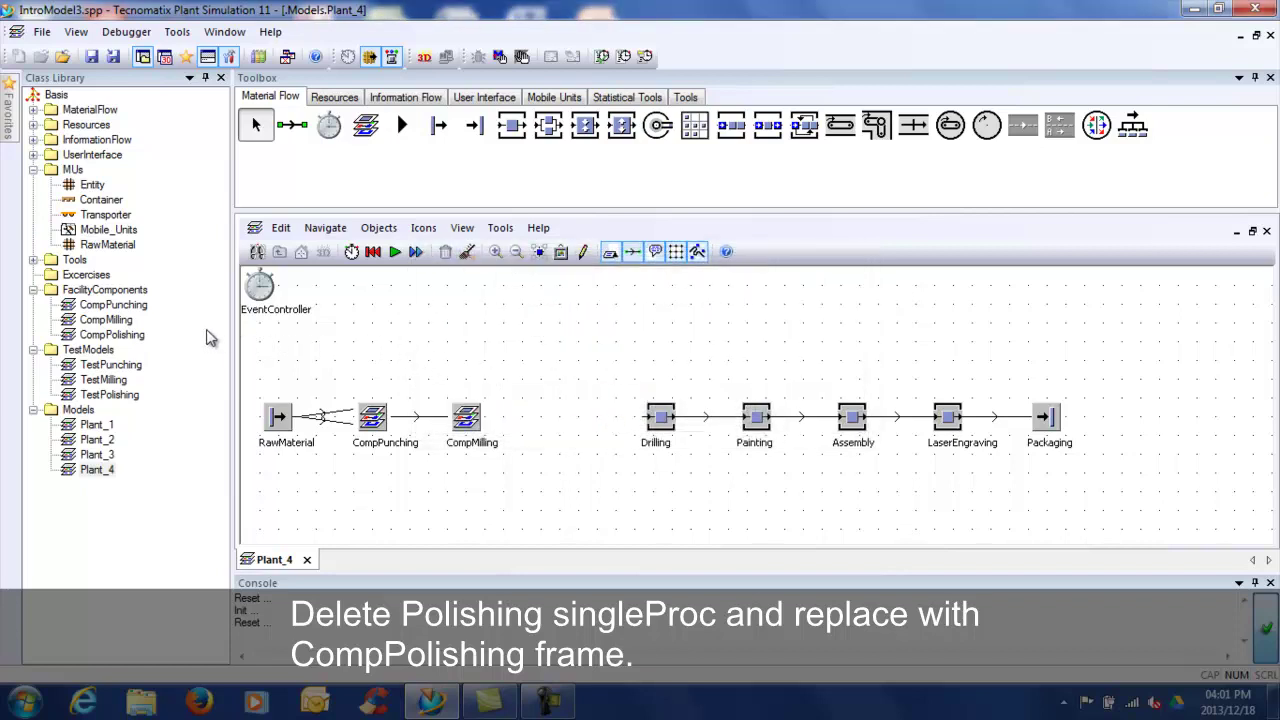
left_click_drag(130, 336, 350, 350)
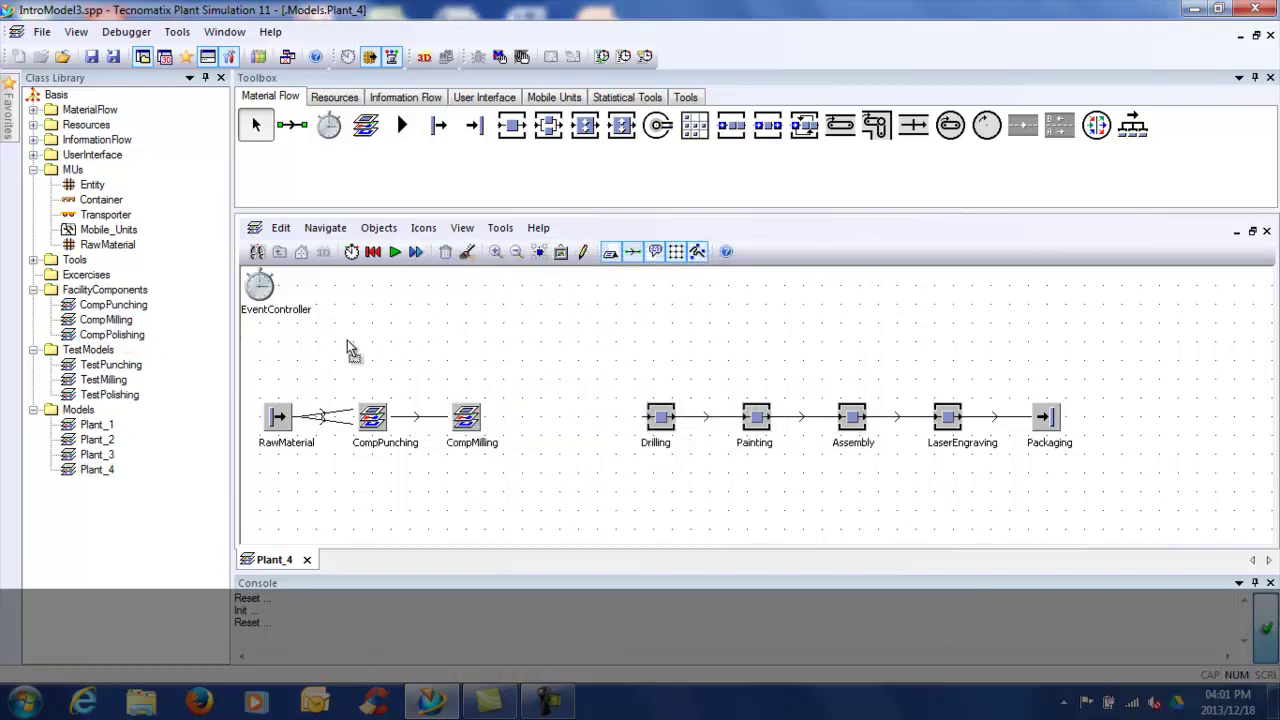
left_click_drag(497, 362, 565, 422)
Drop CompPolishing in the gap and connect CompMilling → CompPolishing → Drilling
left_click(293, 126, "ctrl")
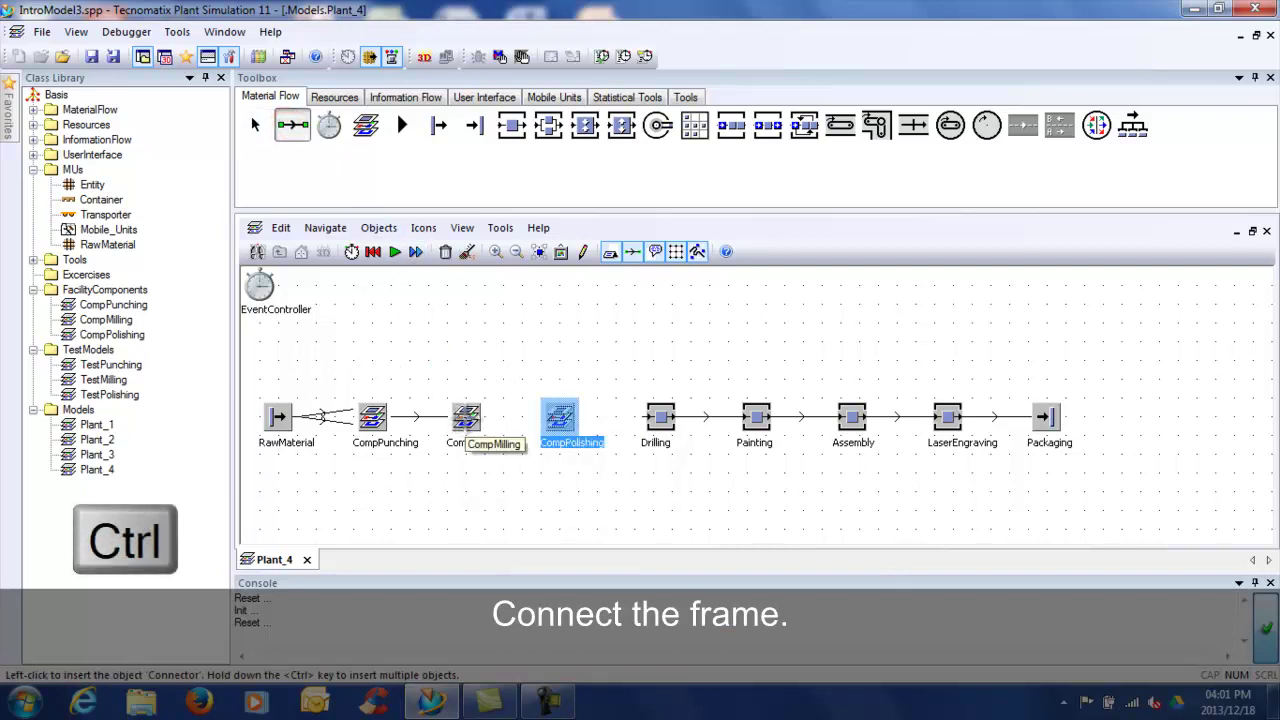
left_click(448, 423)
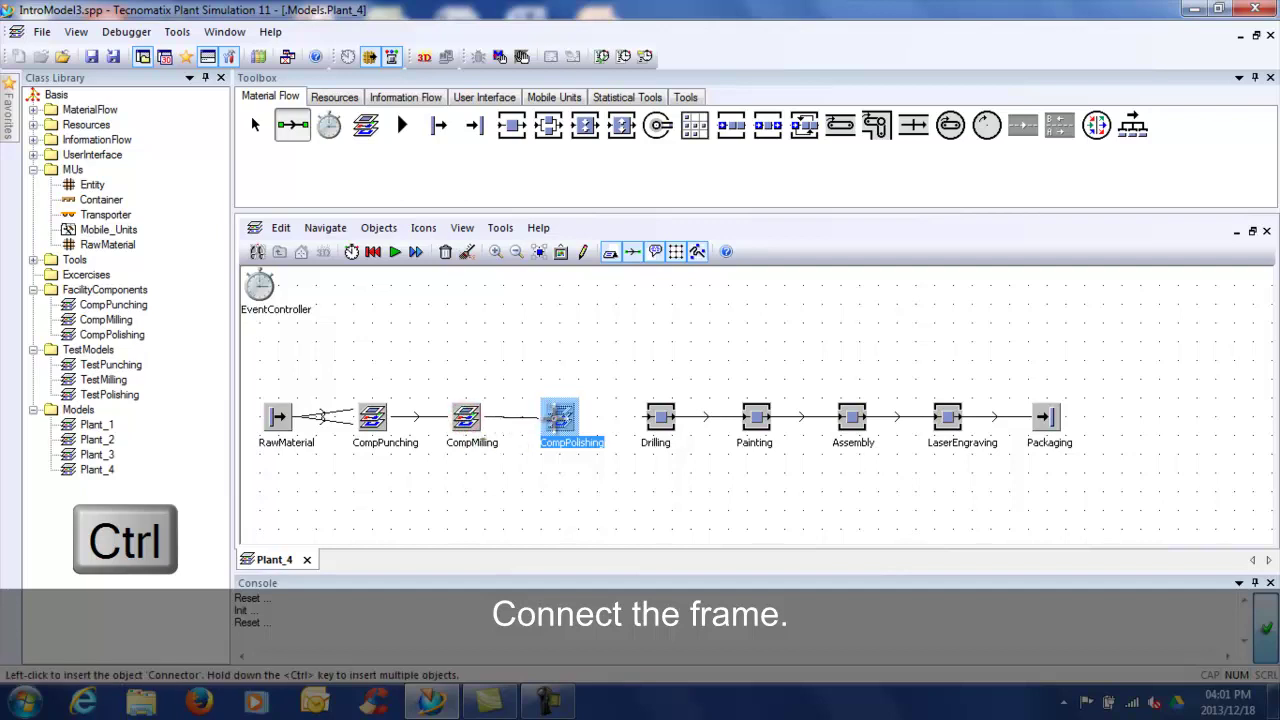
left_click(548, 425)
left_click(558, 420)
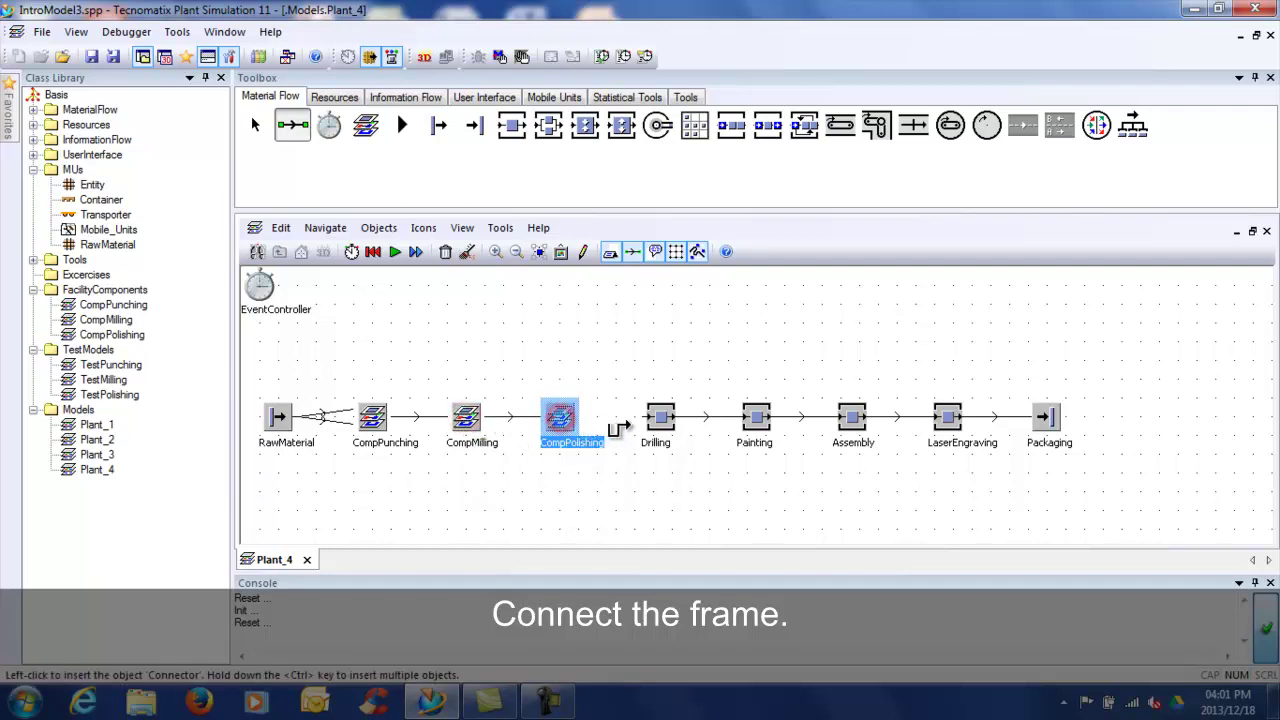
left_click(660, 418)
key("Escape")
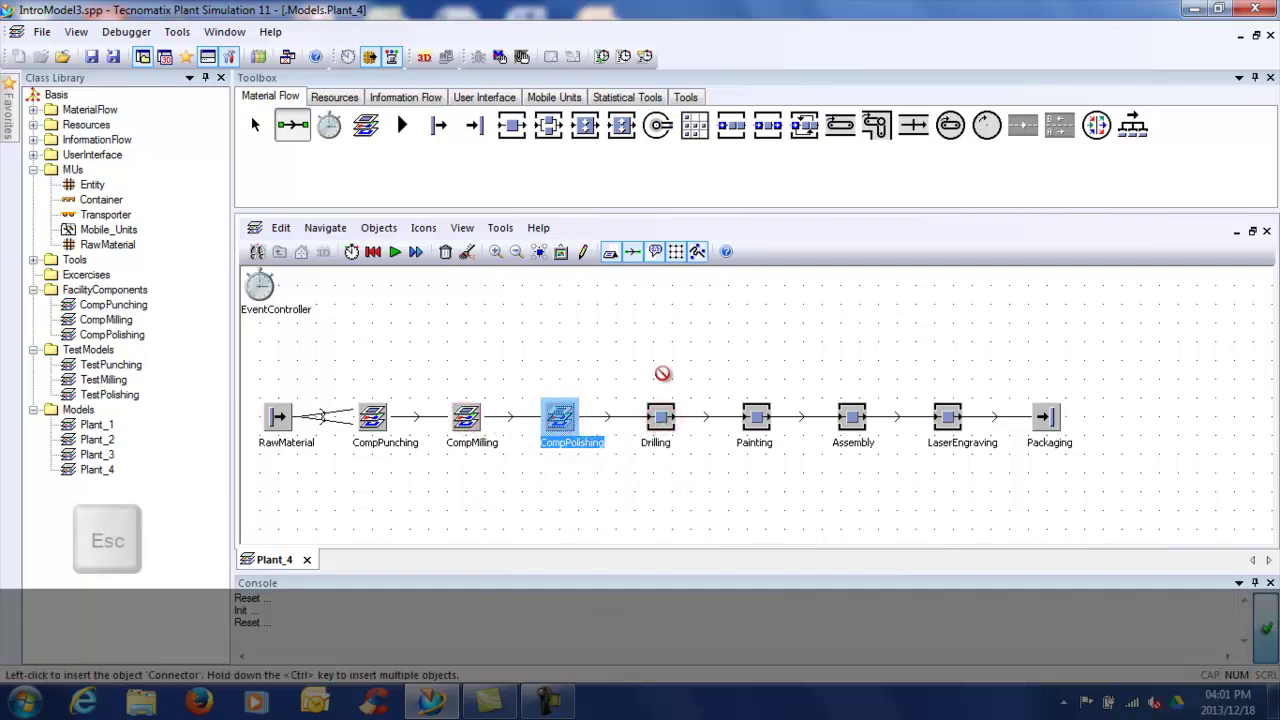